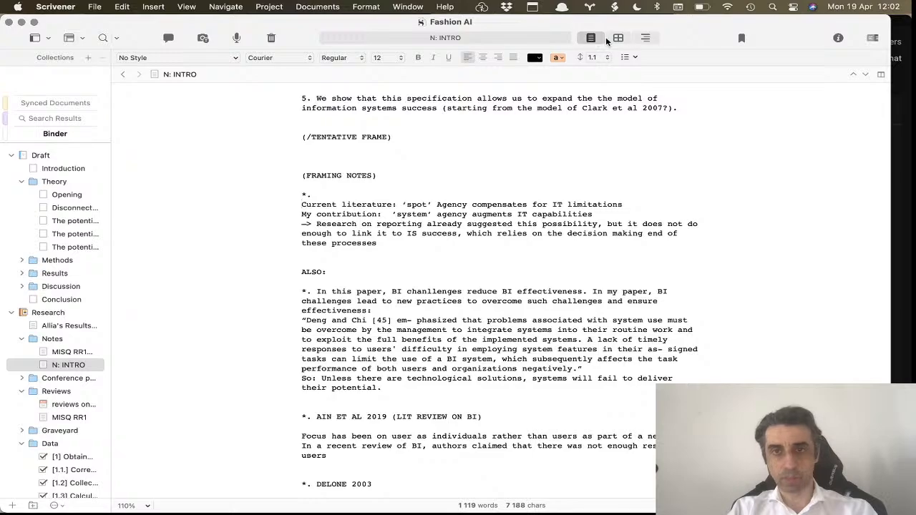
click(188, 7)
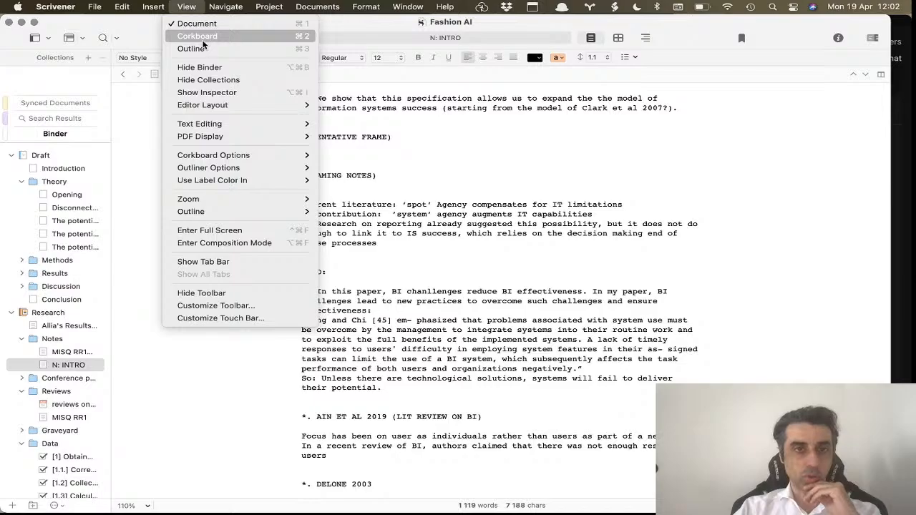
click(431, 360)
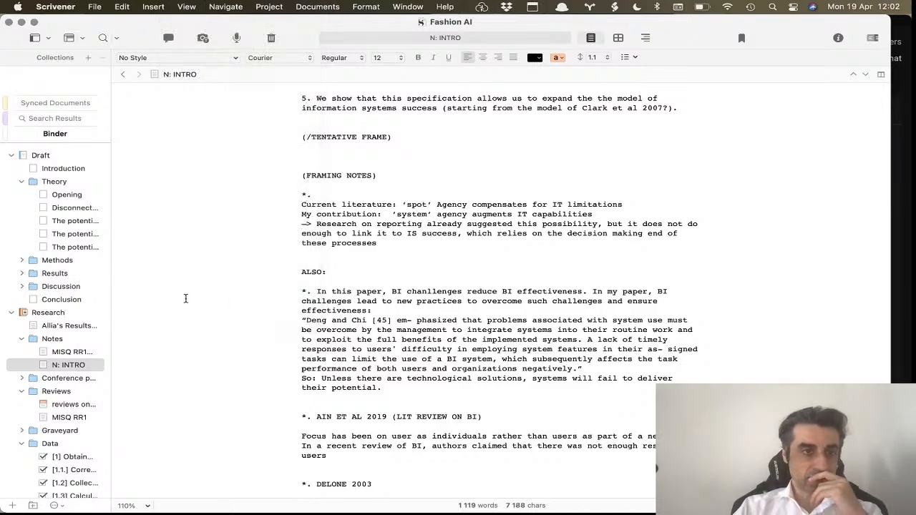
scroll(277, 359, up, 5)
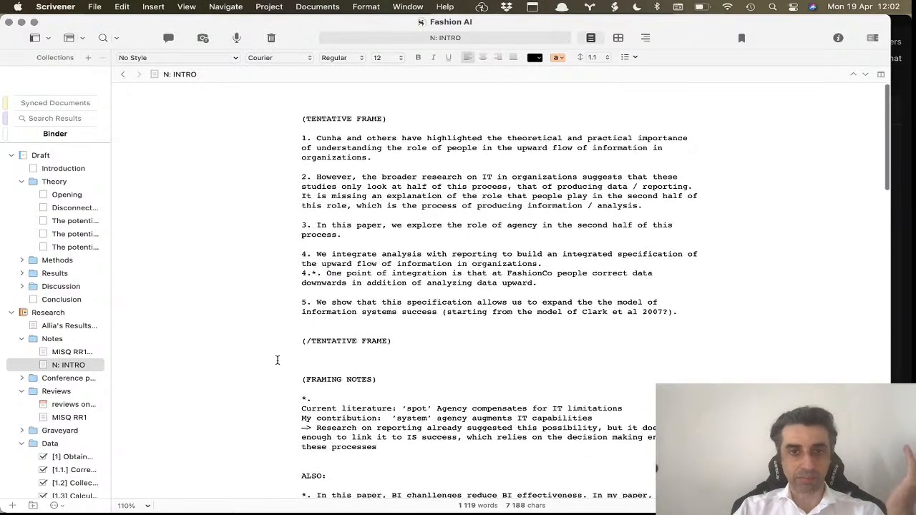
scroll(278, 359, down, 10)
scroll(278, 360, up, 6)
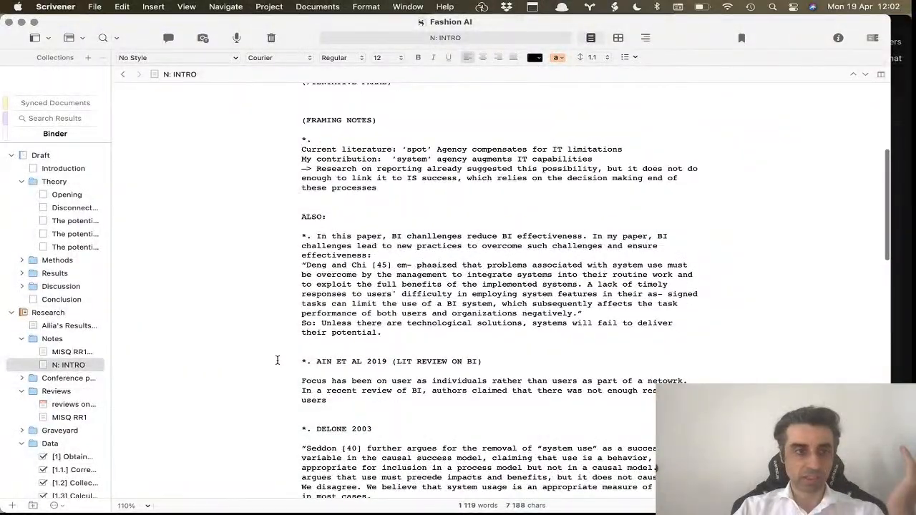
scroll(278, 360, up, 6)
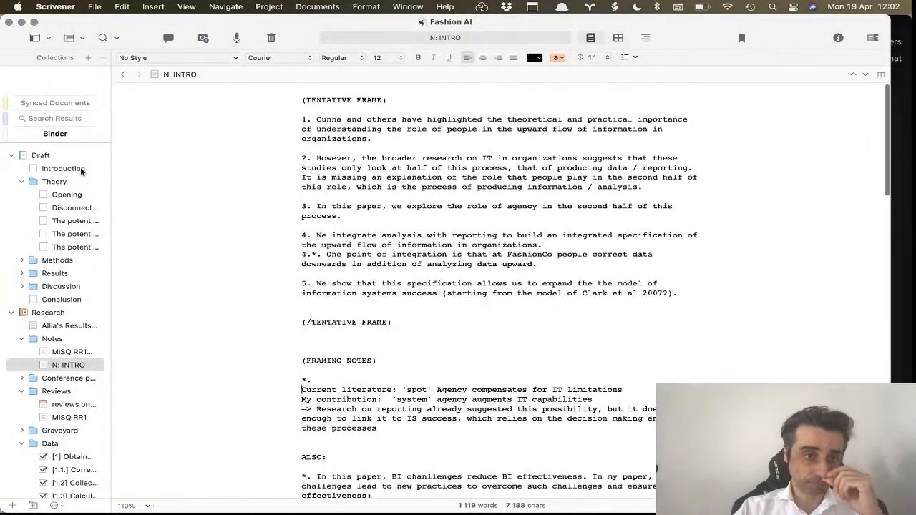
Display the contents of the Draft folder as index cards on the corkboard.
click(56, 156)
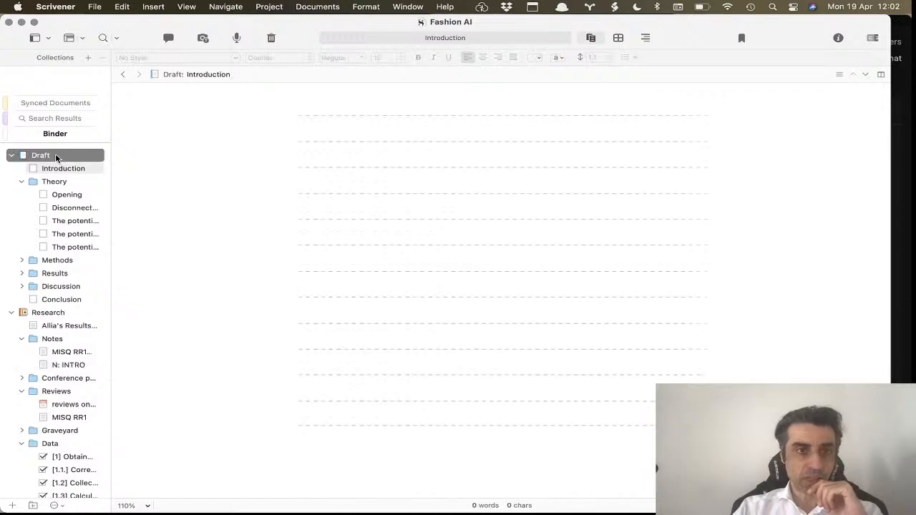
click(190, 9)
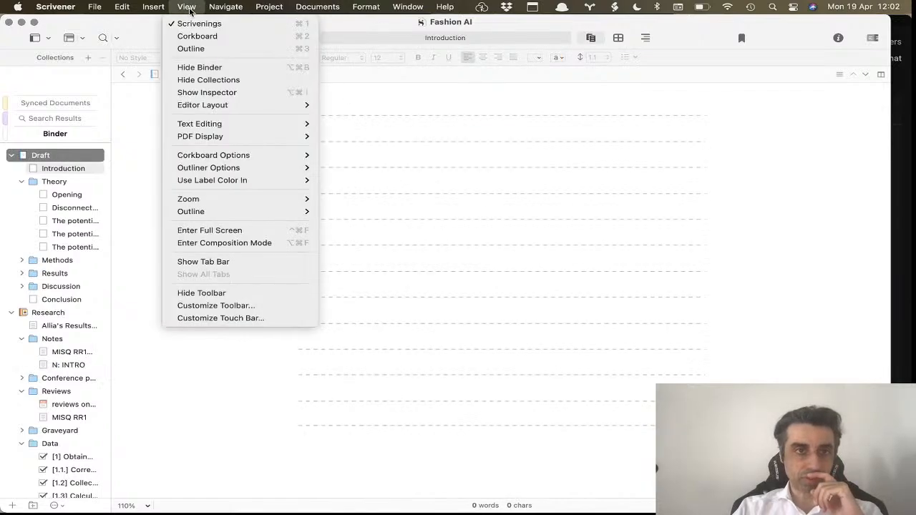
click(229, 37)
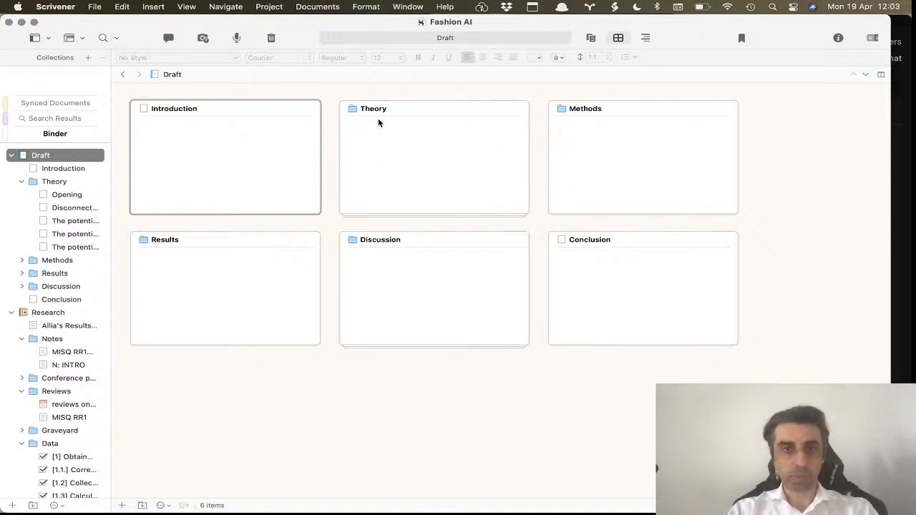
Try out the synopsis "Here I want to hook the readers" on the Theory folder's Opening card and clear it again.
click(67, 181)
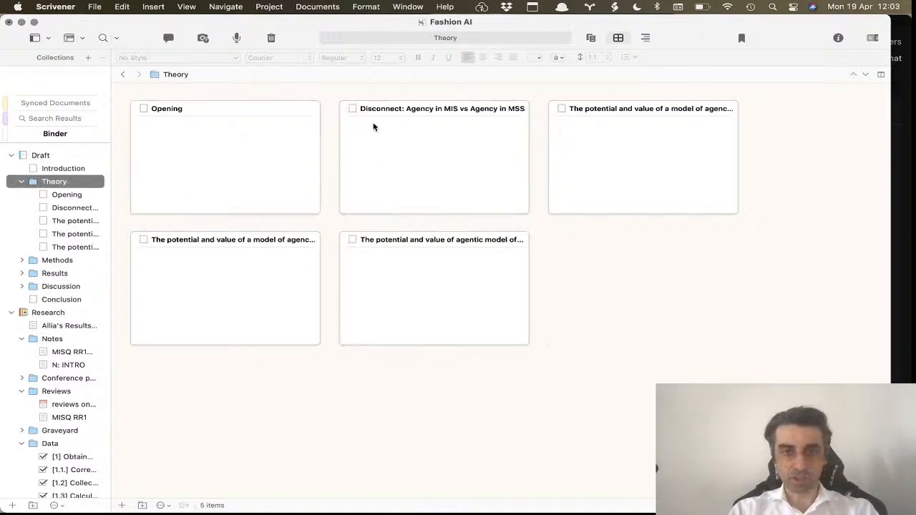
click(228, 183)
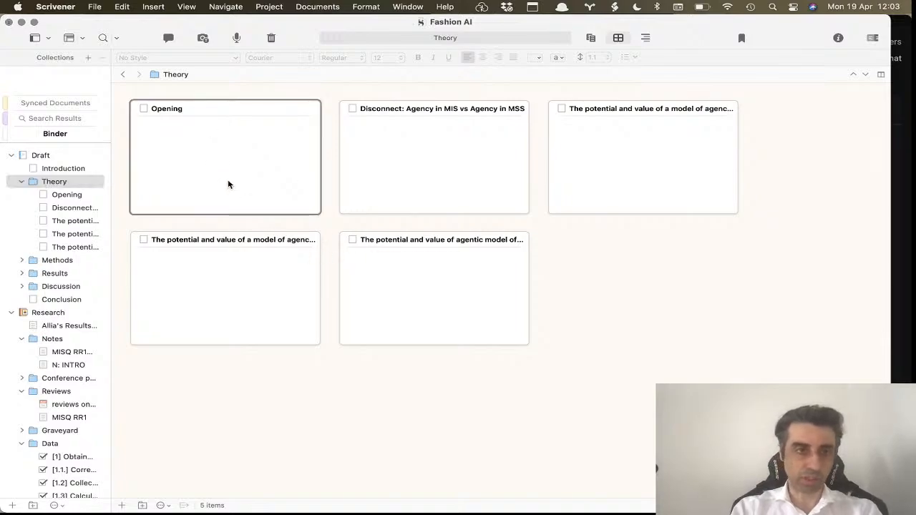
click(198, 129)
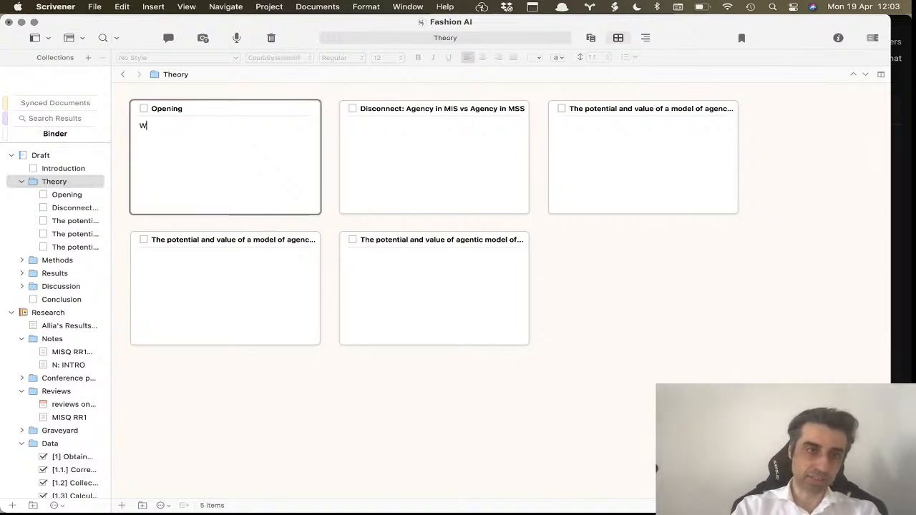
text(Here w)
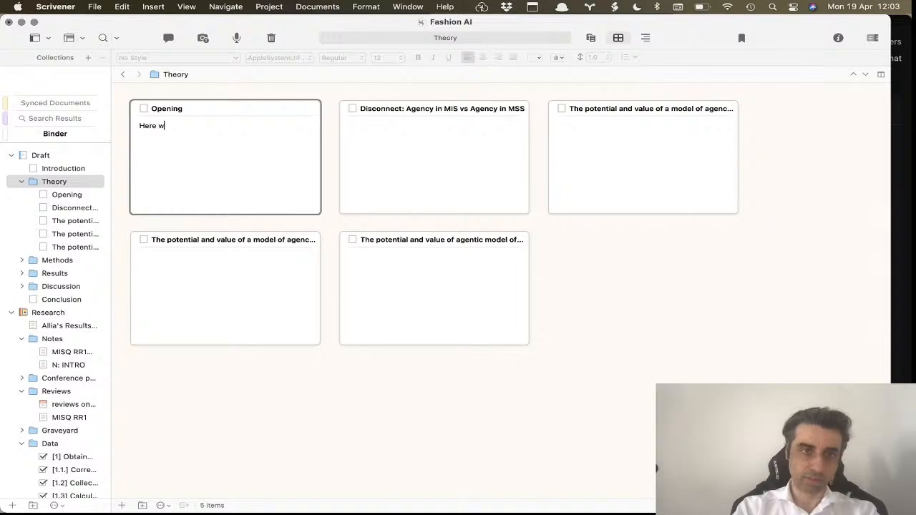
key(BackSpace)
text(I want to hookd)
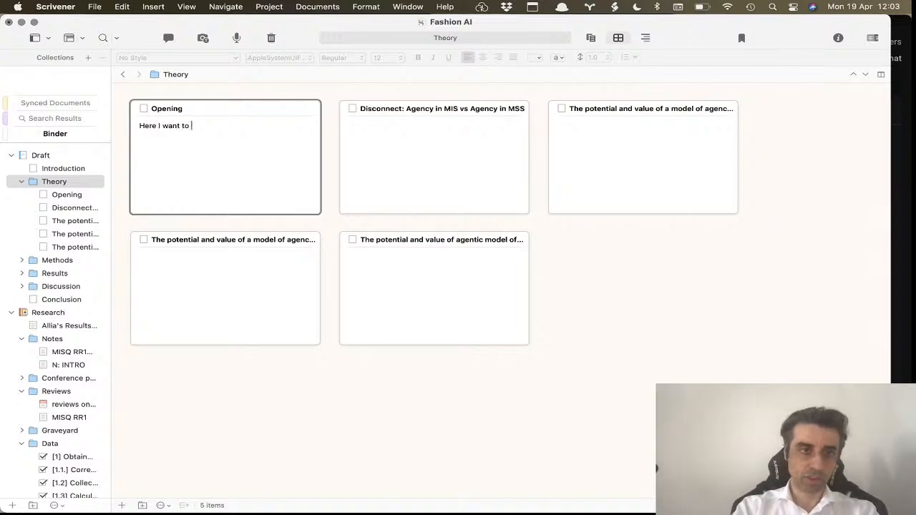
key(BackSpace)
key(BackSpace)
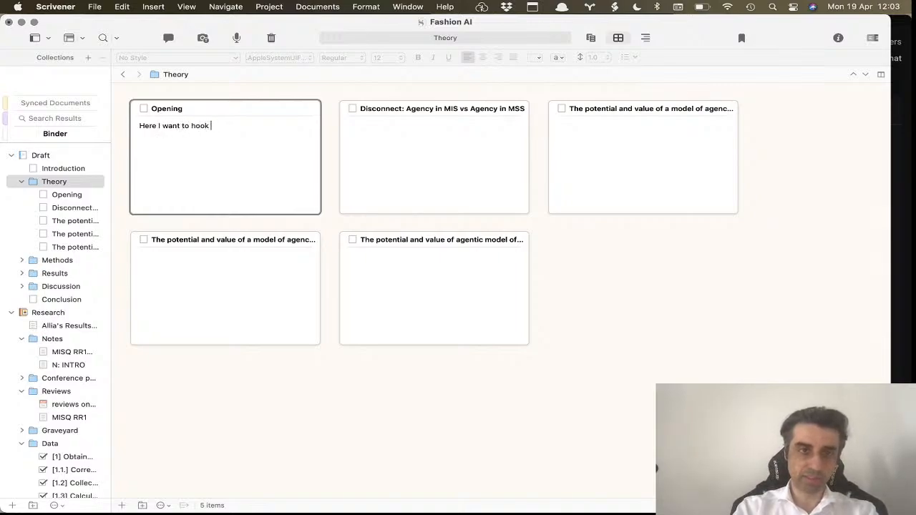
text(the readers)
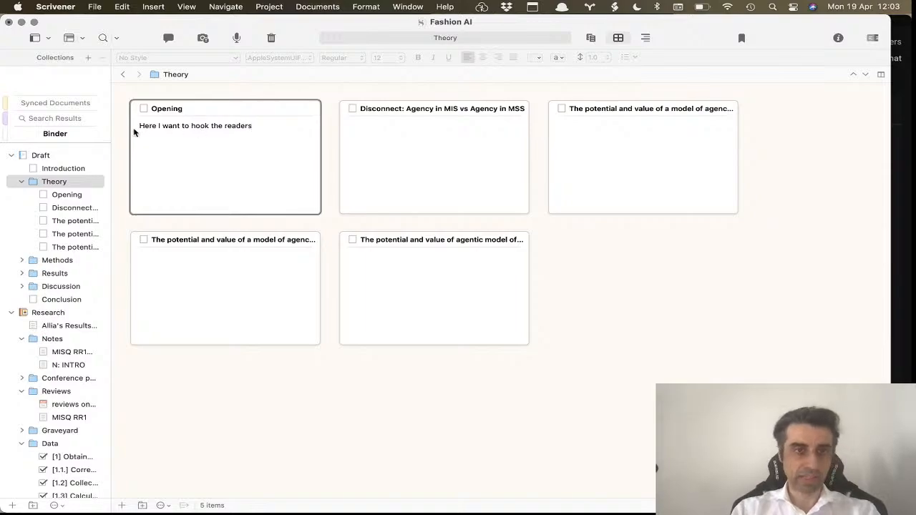
key(super+a)
key(BackSpace)
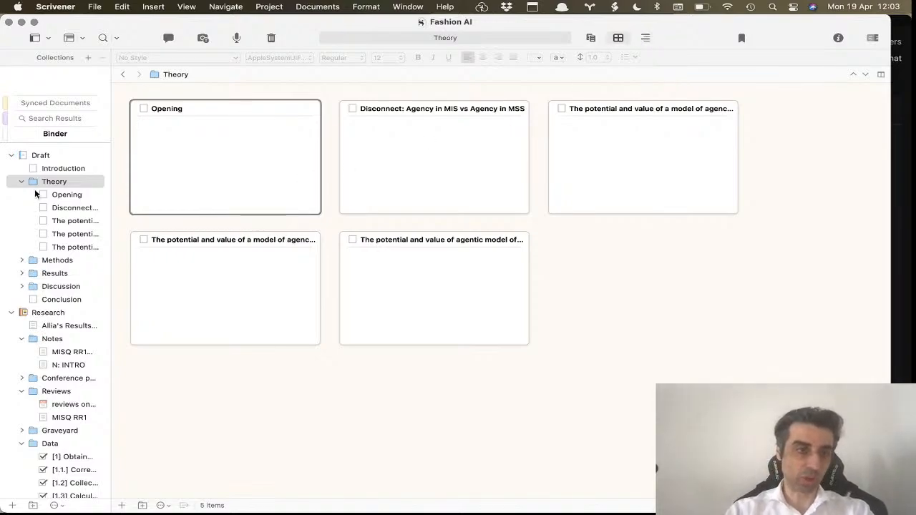
Show the whole Draft folder as an outline and widen the binder so that longer titles are readable.
click(43, 156)
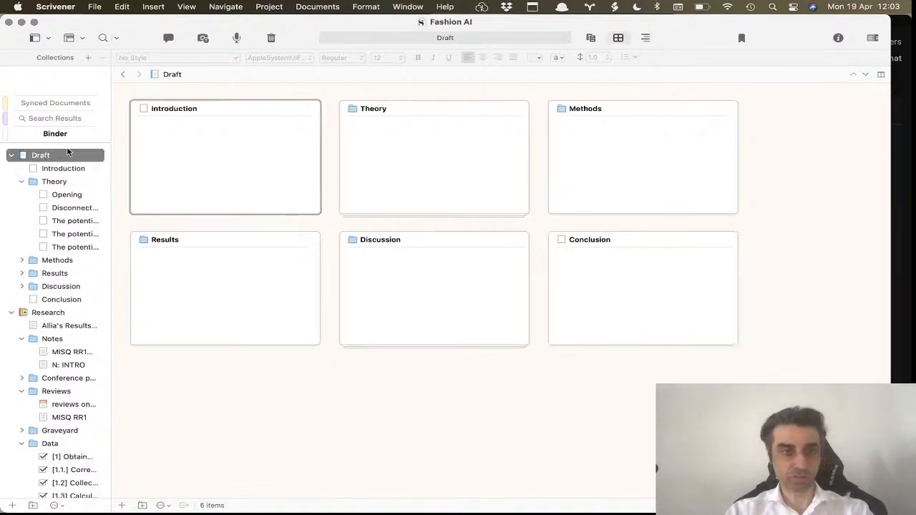
click(646, 37)
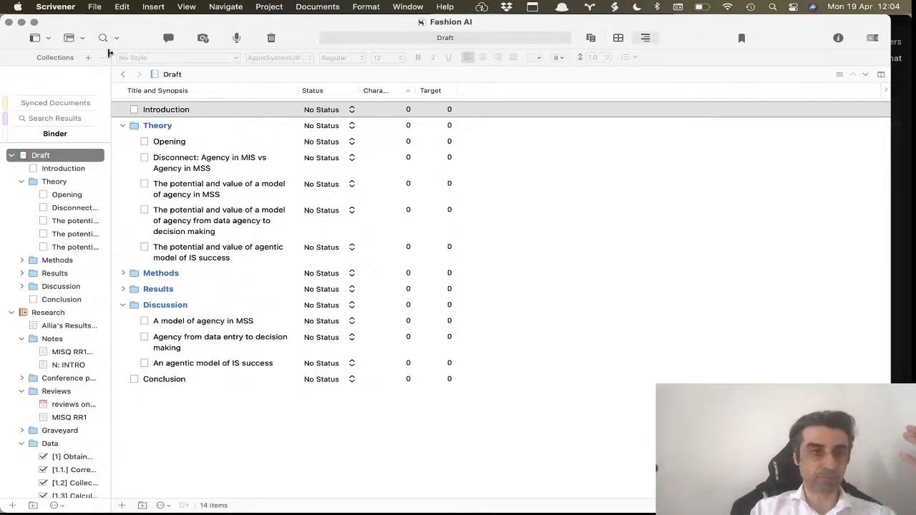
drag(111, 54, 172, 58)
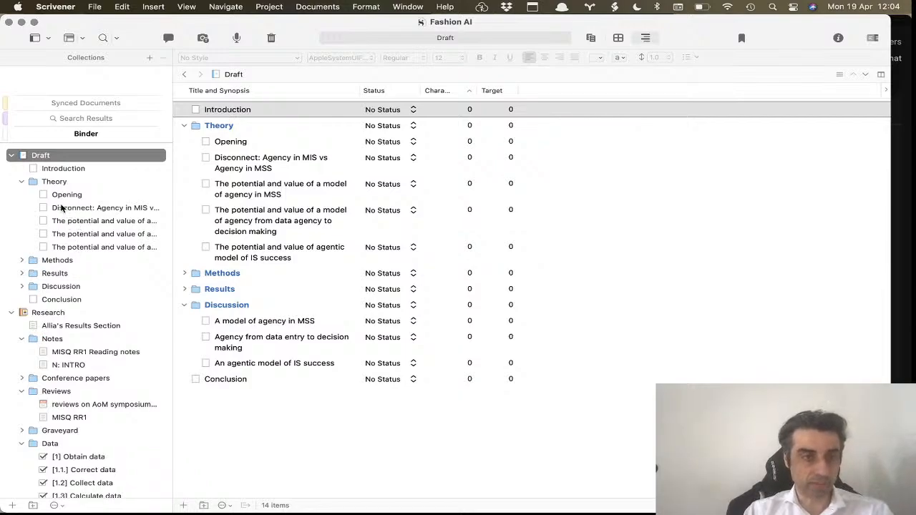
Add a new document titled "Wrap up" after the last section of the Theory folder.
click(73, 247)
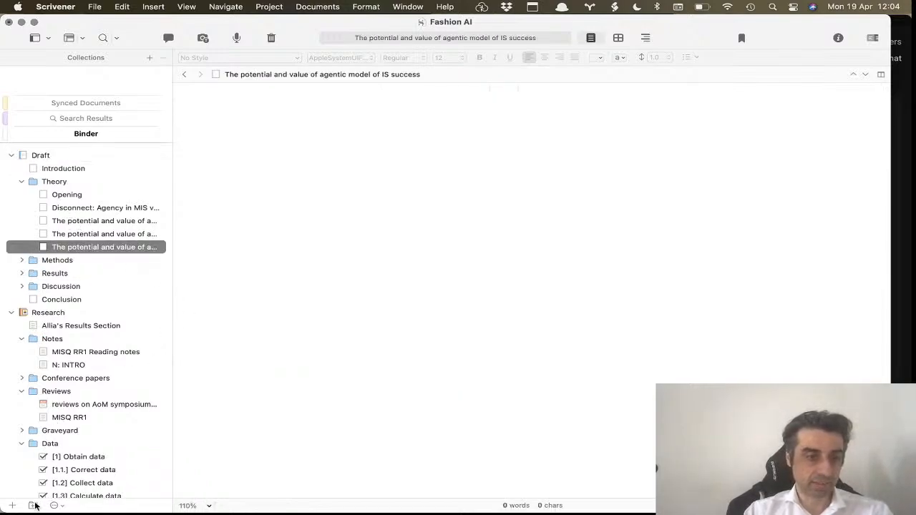
click(12, 505)
text(W)
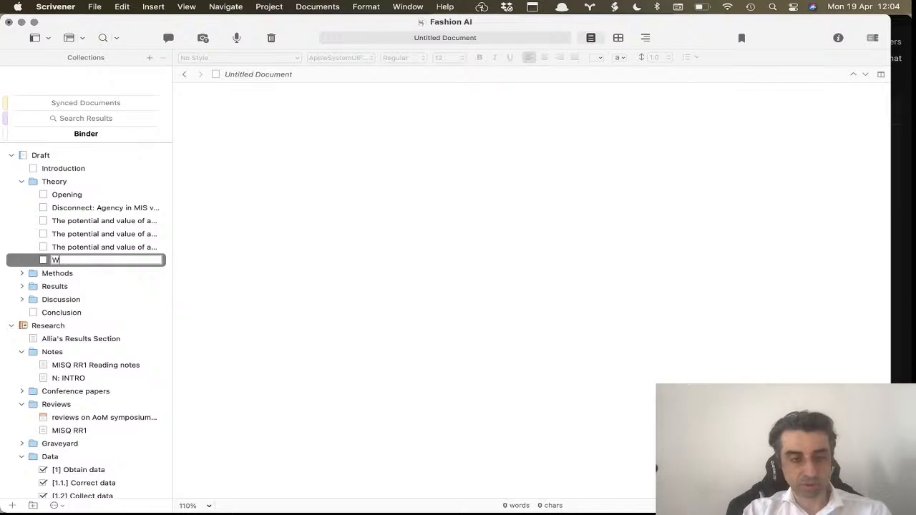
text(rap up)
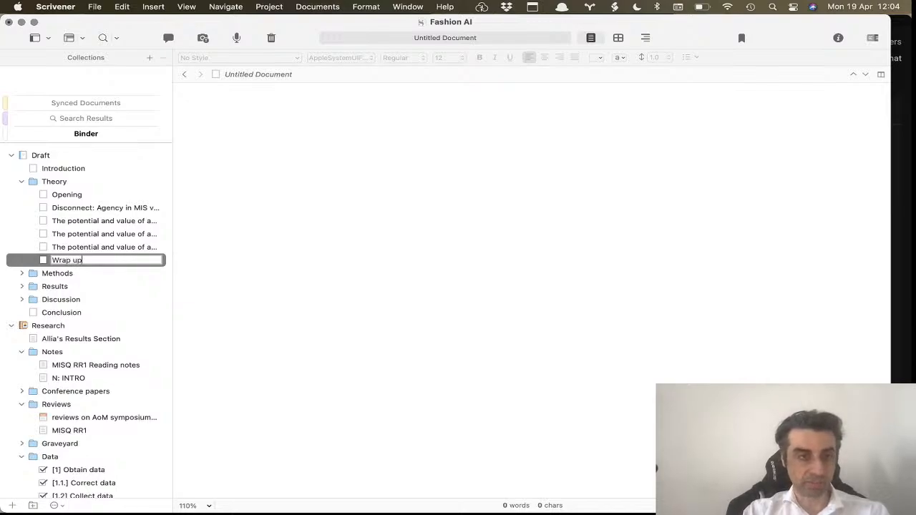
key(Return)
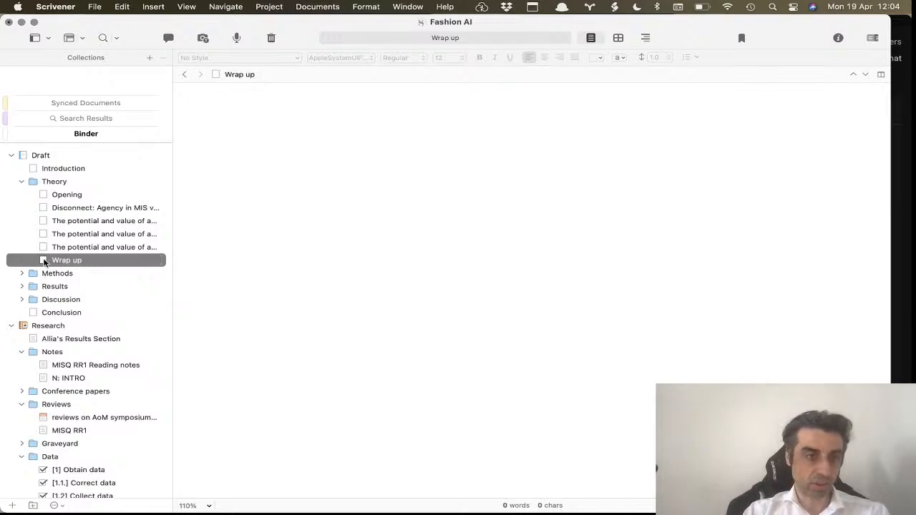
Try moving the Wrap up document two places higher within the Theory folder and undo the move.
drag(46, 262, 37, 231)
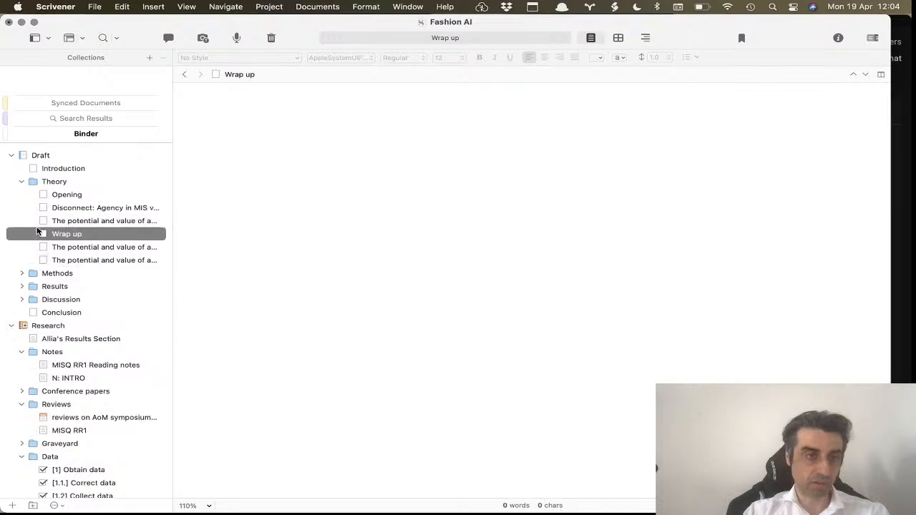
key(super+z)
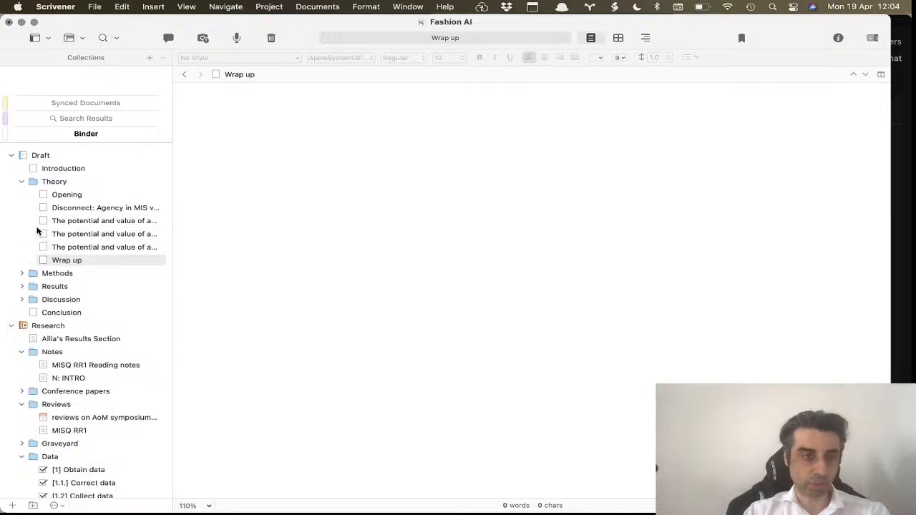
Move the Wrap up document from the Theory folder to the trash.
right_click(74, 261)
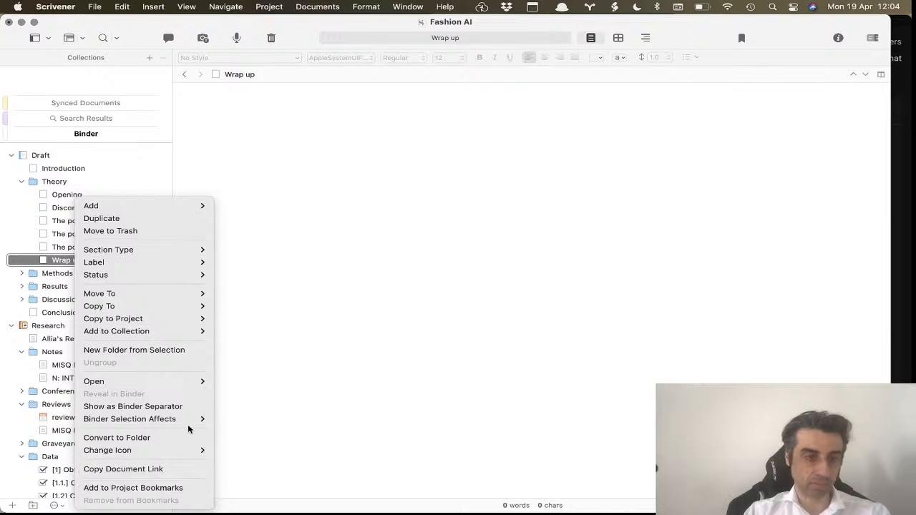
click(172, 232)
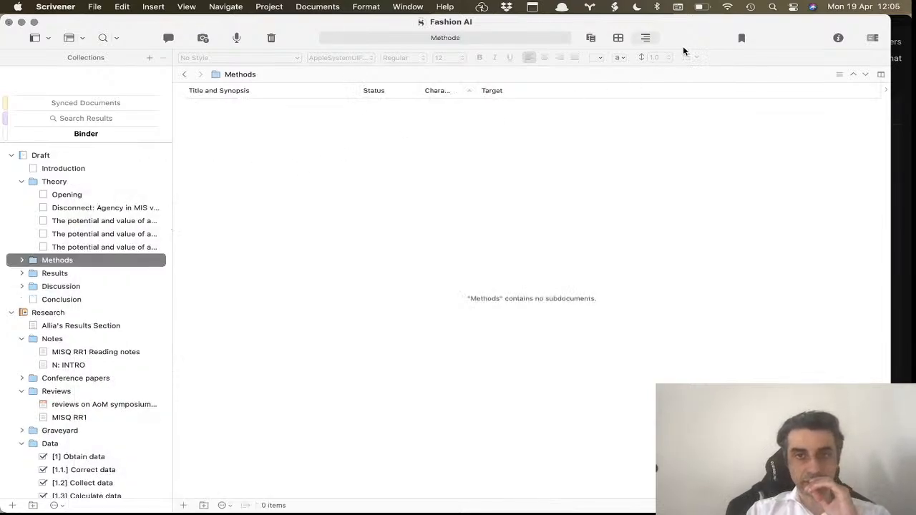
Return to the outline of the Draft folder and collapse and re-expand its Discussion folder.
click(41, 155)
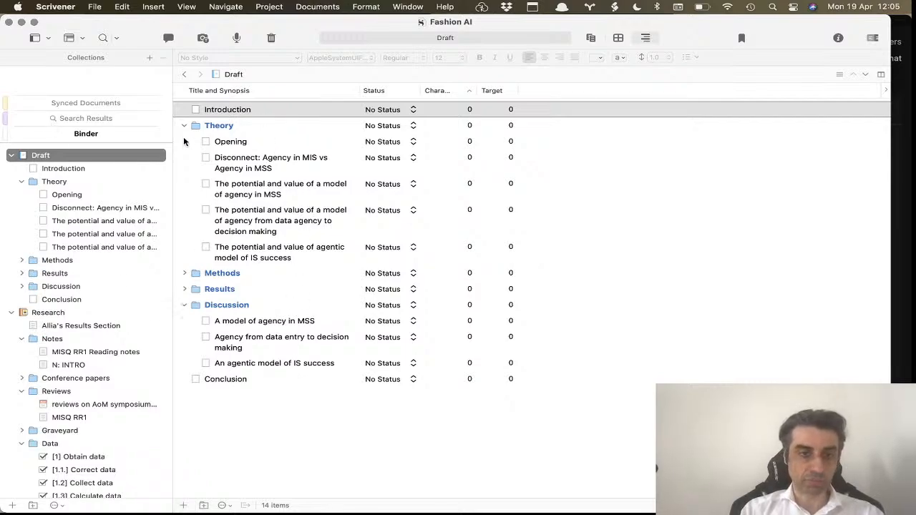
click(184, 274)
click(182, 304)
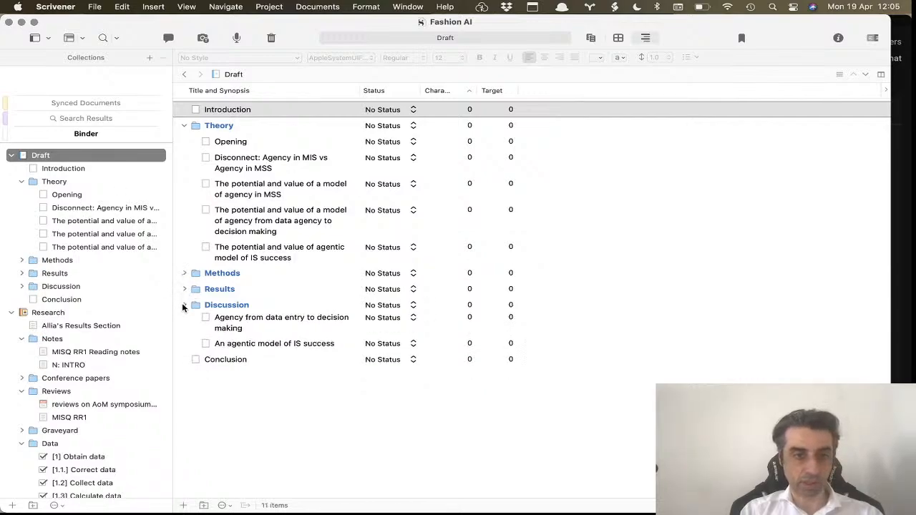
click(183, 304)
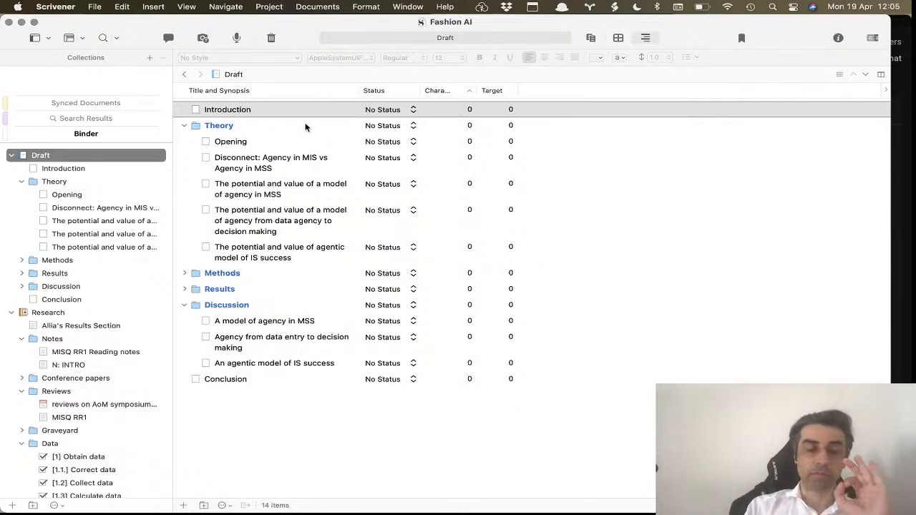
click(268, 146)
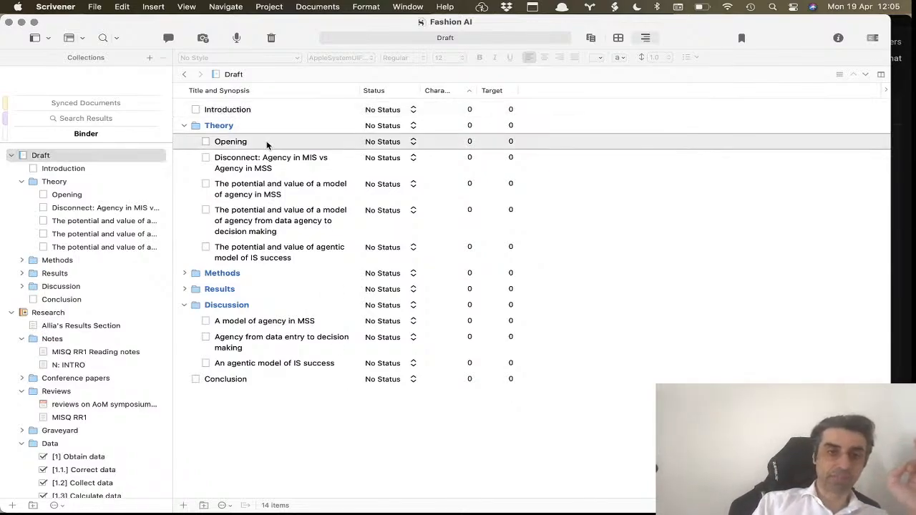
click(245, 147)
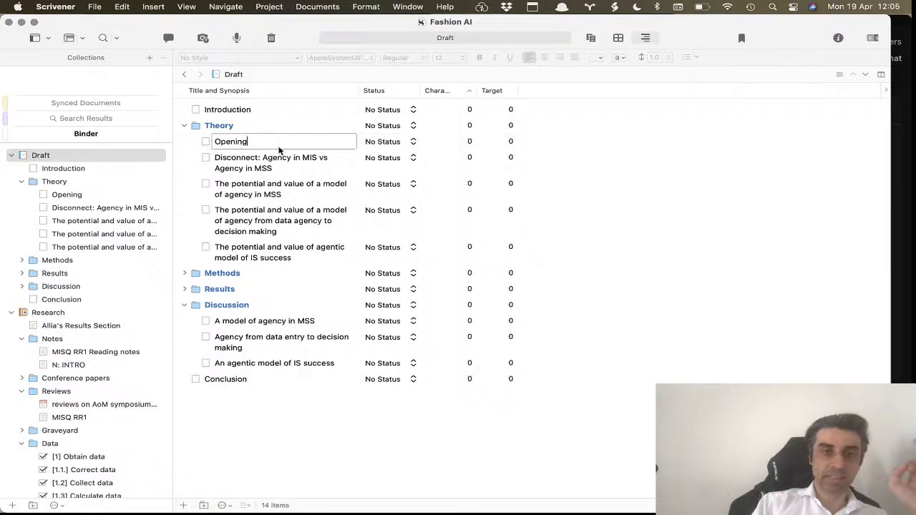
key(Return)
shift+click(311, 152)
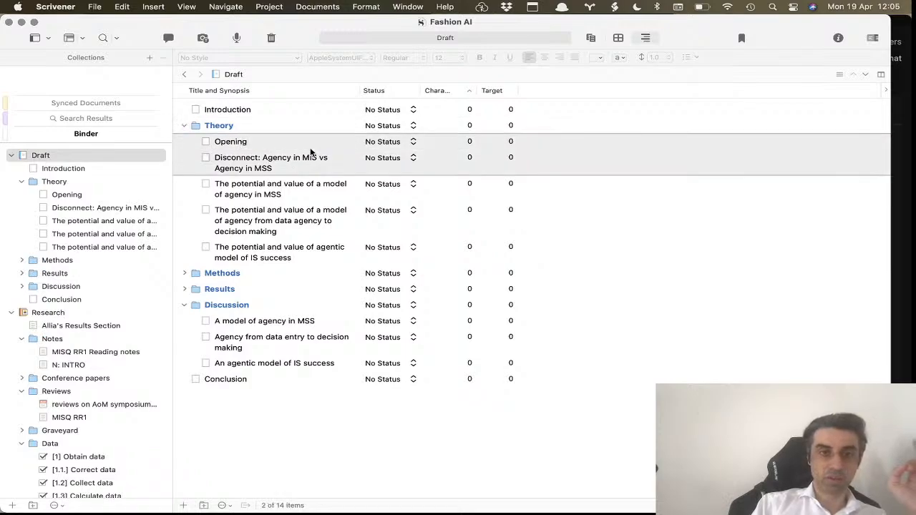
click(246, 147)
On the Draft corkboard, give the Introduction card the synopsis "This is the introduction" and return to the outline.
click(618, 37)
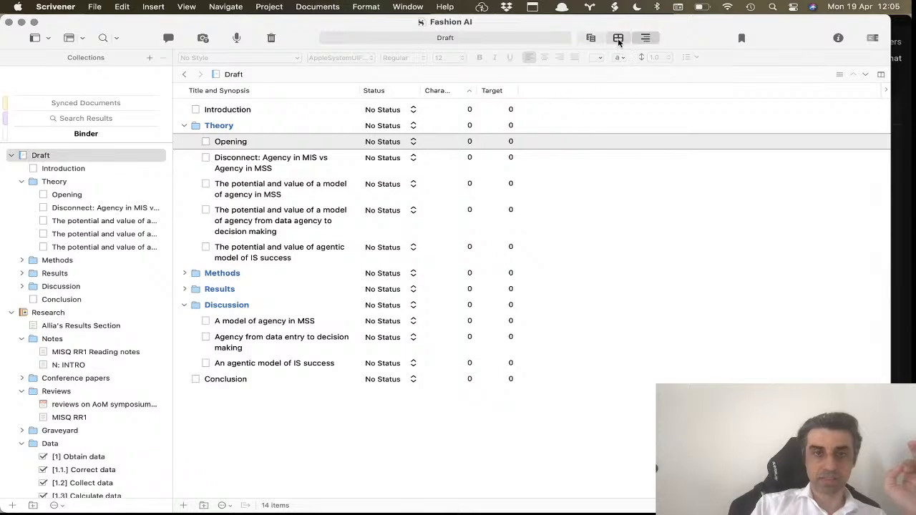
click(302, 153)
click(301, 137)
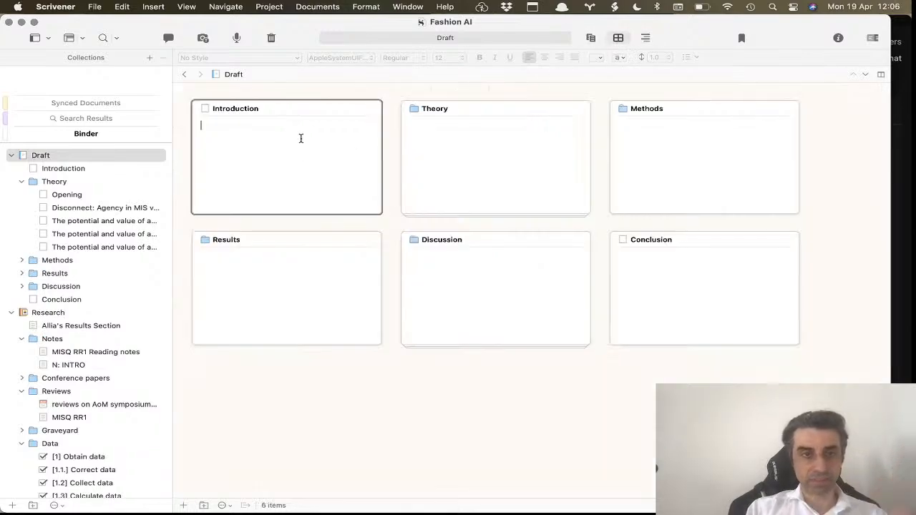
text(This is)
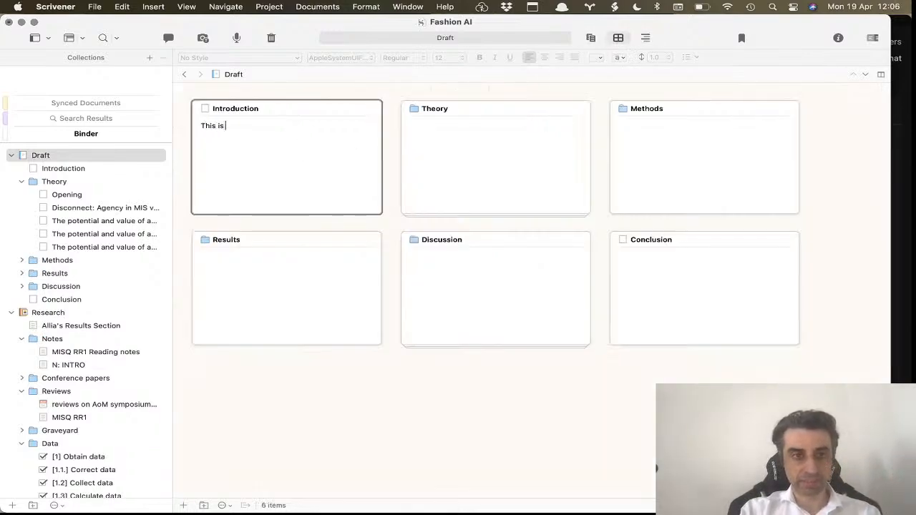
text( the introduction)
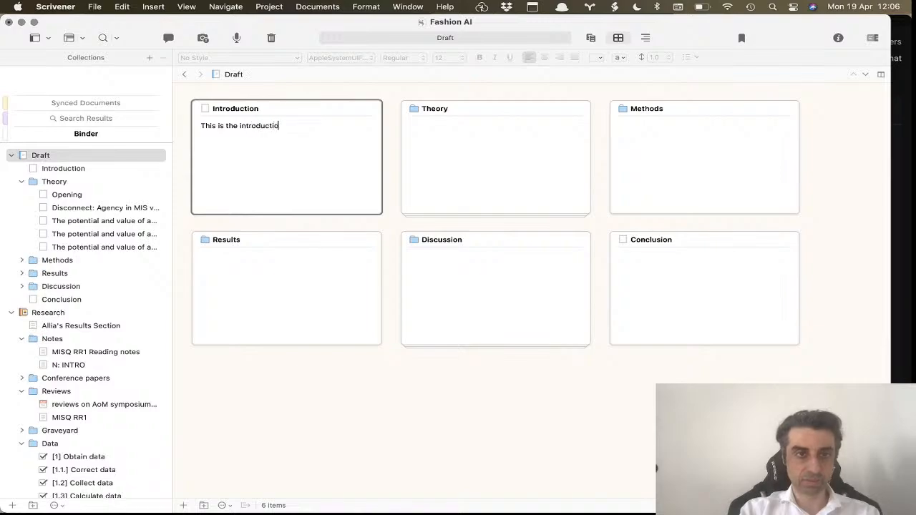
click(646, 37)
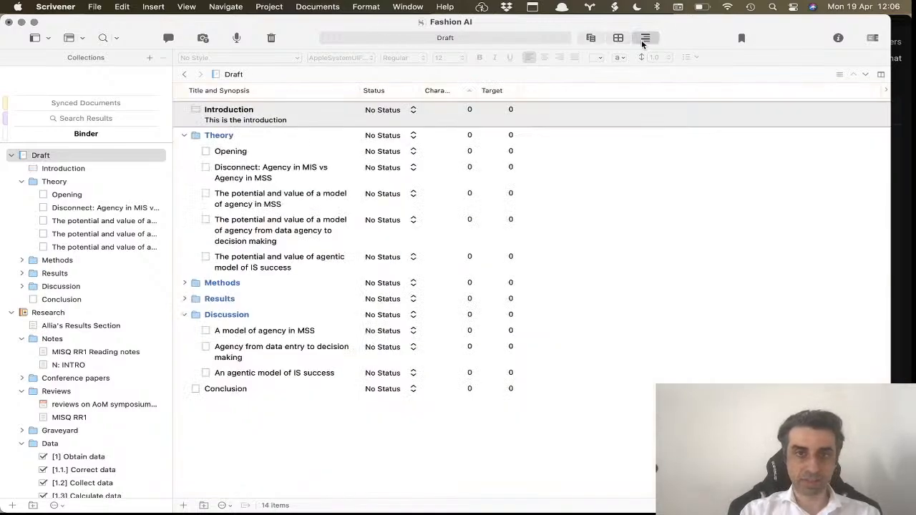
click(292, 117)
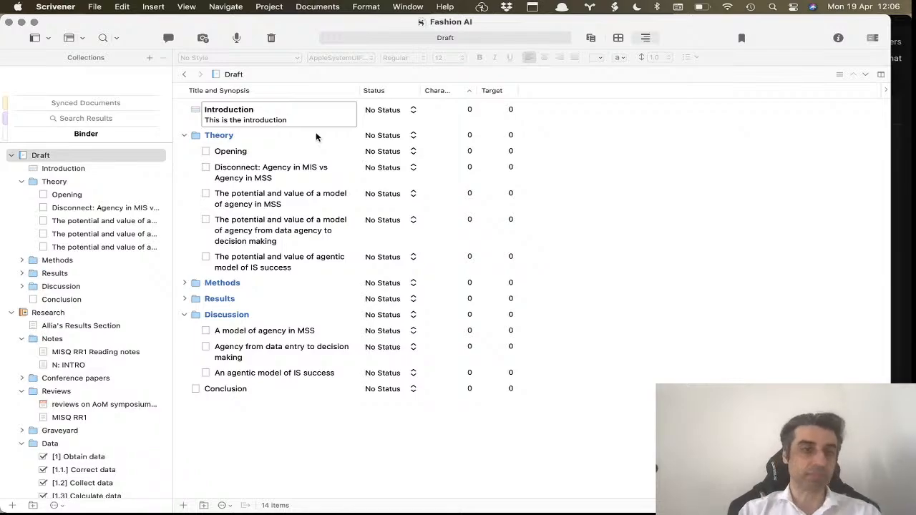
Give Theory's Opening section the synopsis "Key hook here is the disconnect in the level of agency at both ends of the the upward flow of representation".
click(249, 153)
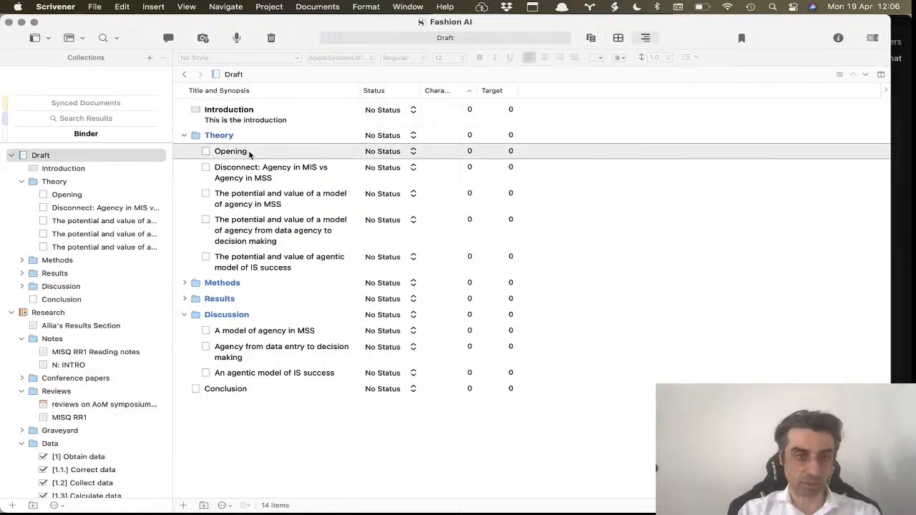
click(256, 149)
key(Tab)
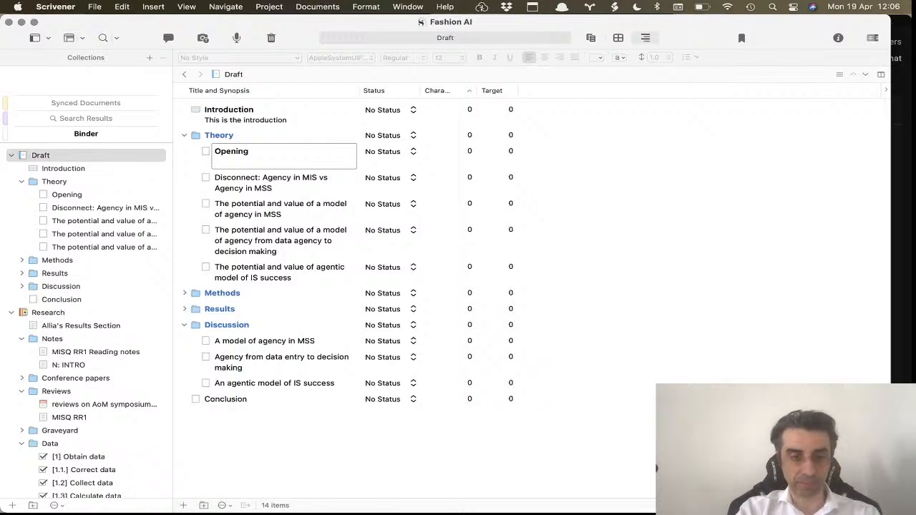
text(Key )
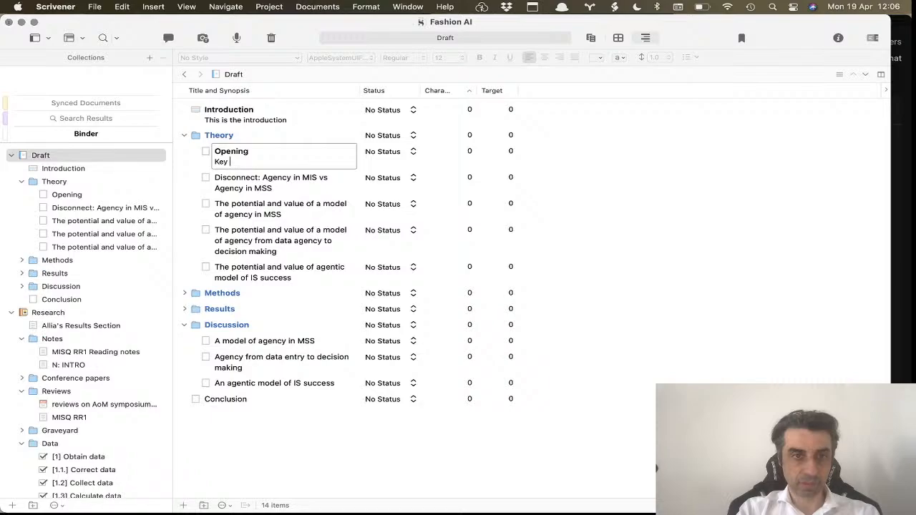
text(hook )
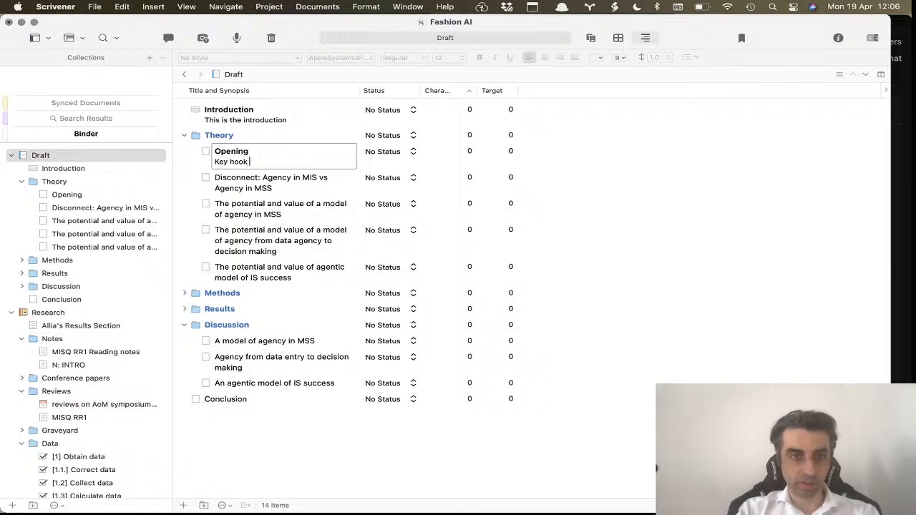
text(here is the disconen)
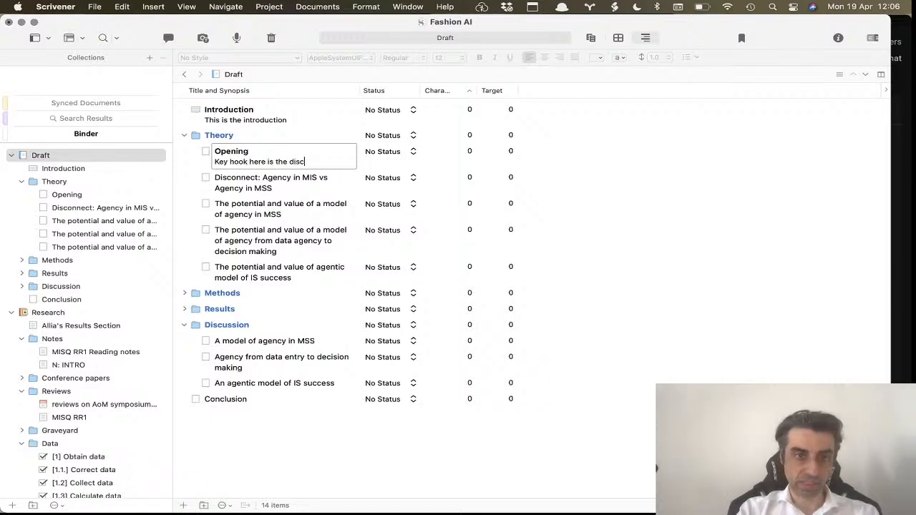
key(BackSpace)
key(BackSpace)
text(ne)
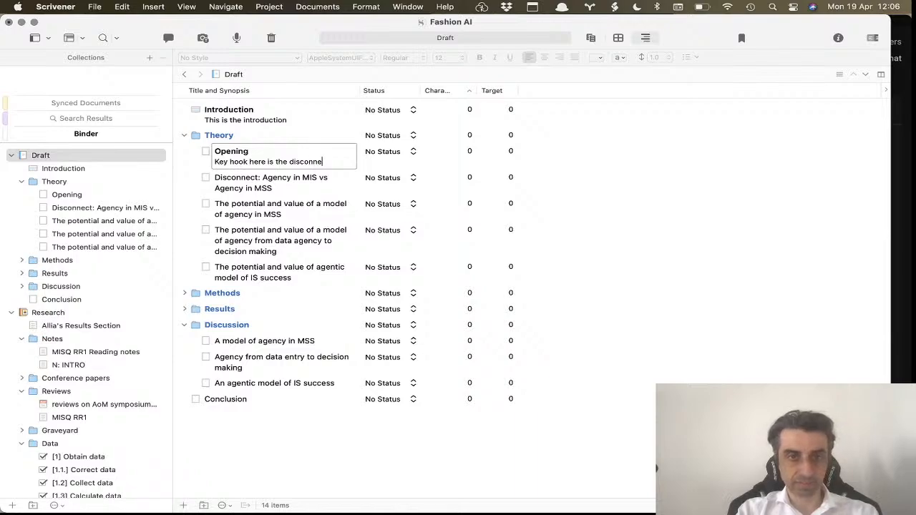
text(ct in the level o)
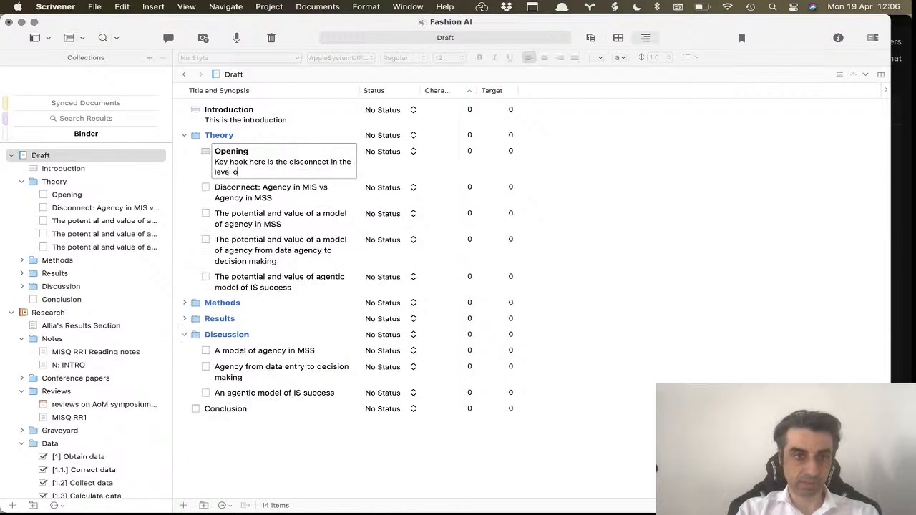
text(f agency a)
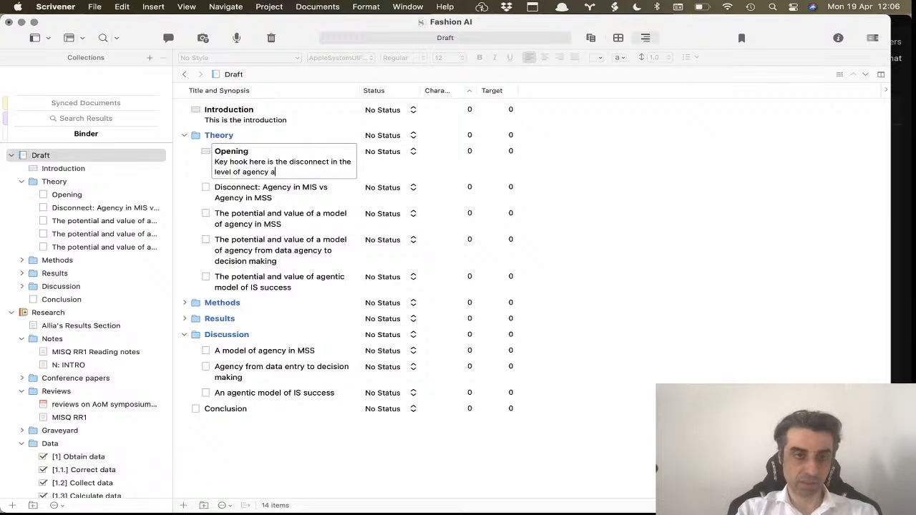
text(t both )
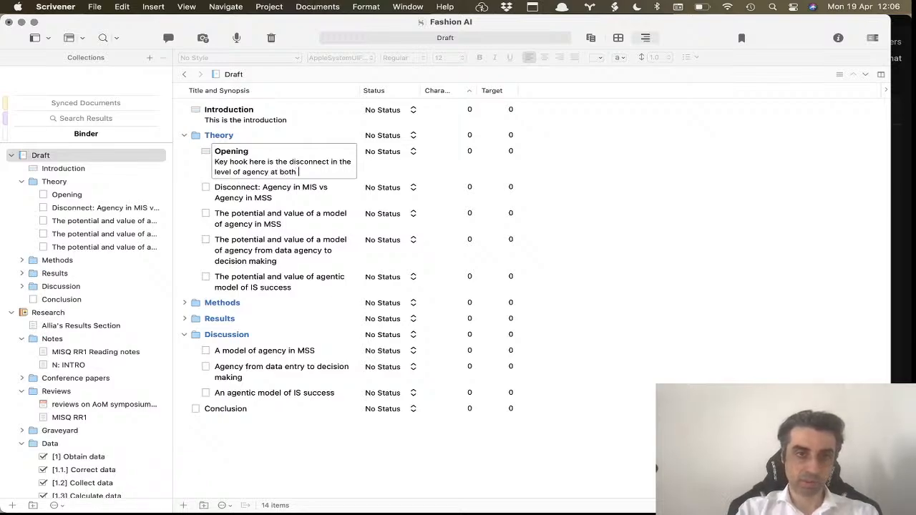
text(ends of the the)
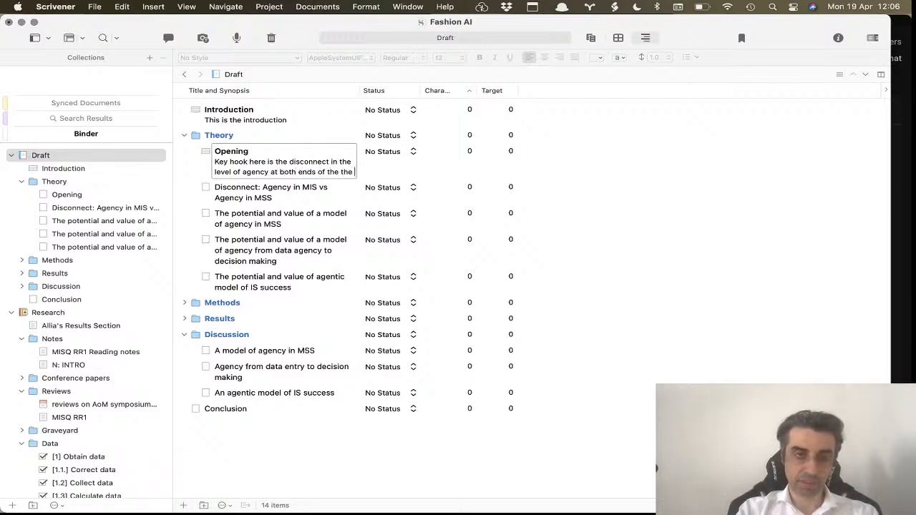
text( upward flow )
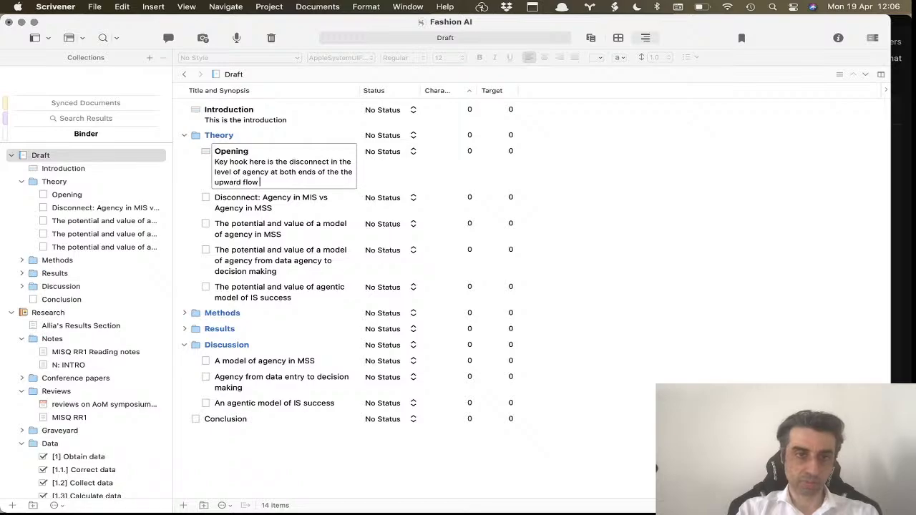
text(of representation)
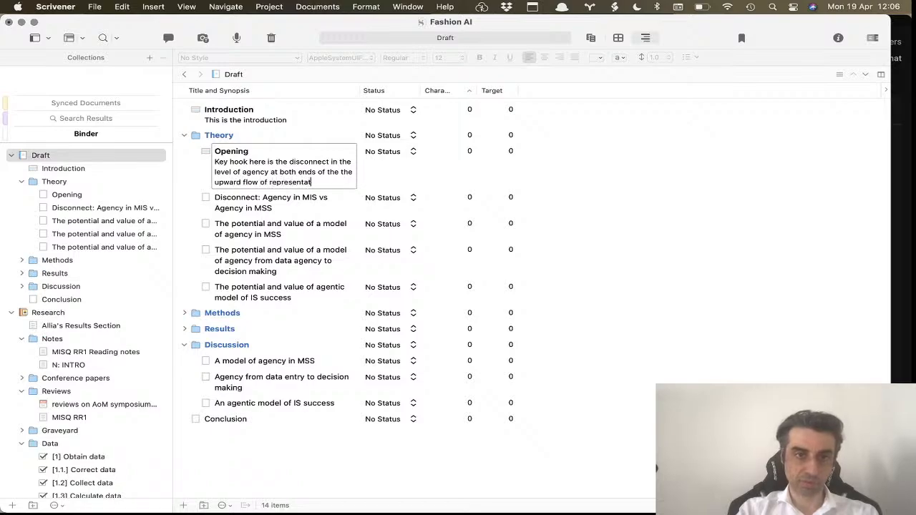
key(BackSpace)
key(BackSpace)
key(BackSpace)
text(ion)
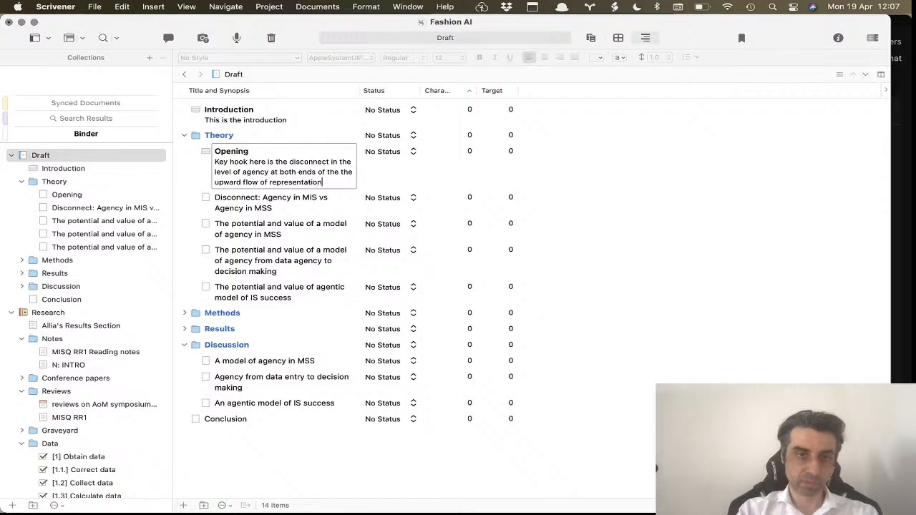
key(Return)
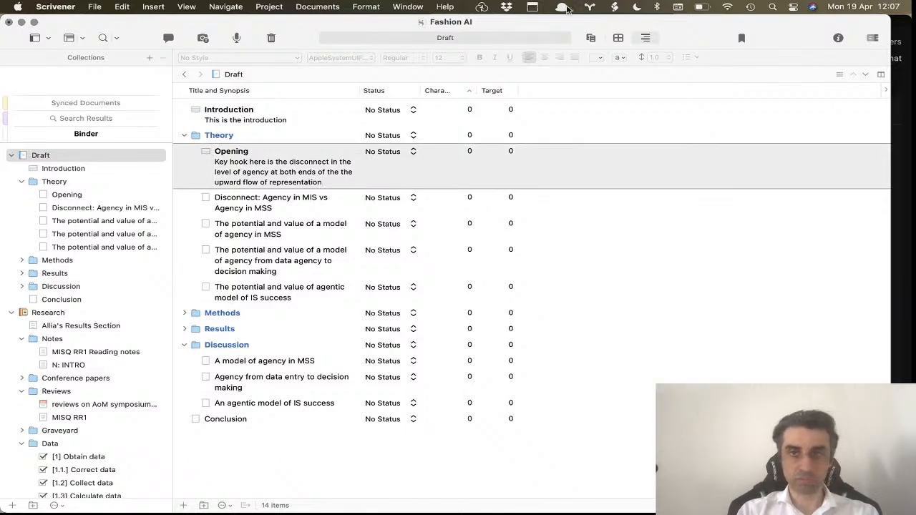
Review the Theory folder's synopses on the corkboard and in the outline, and return to the outline of the Draft folder.
click(617, 37)
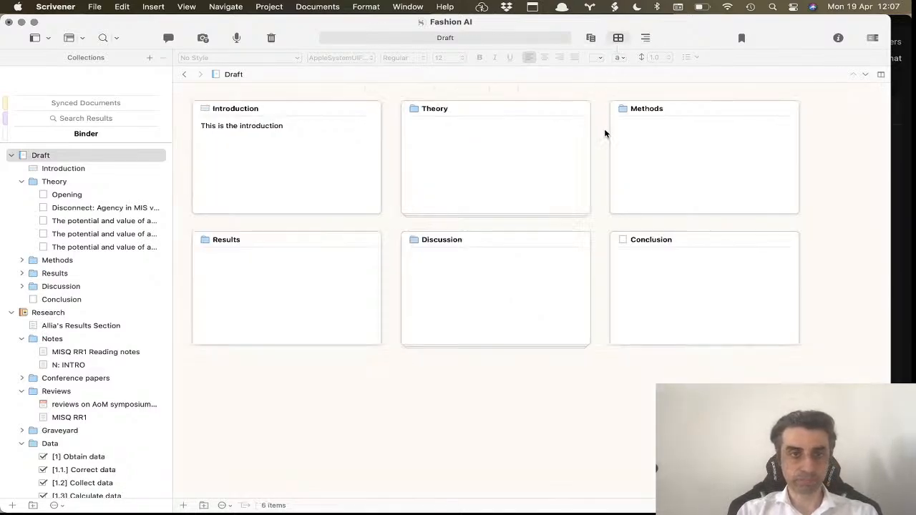
click(60, 183)
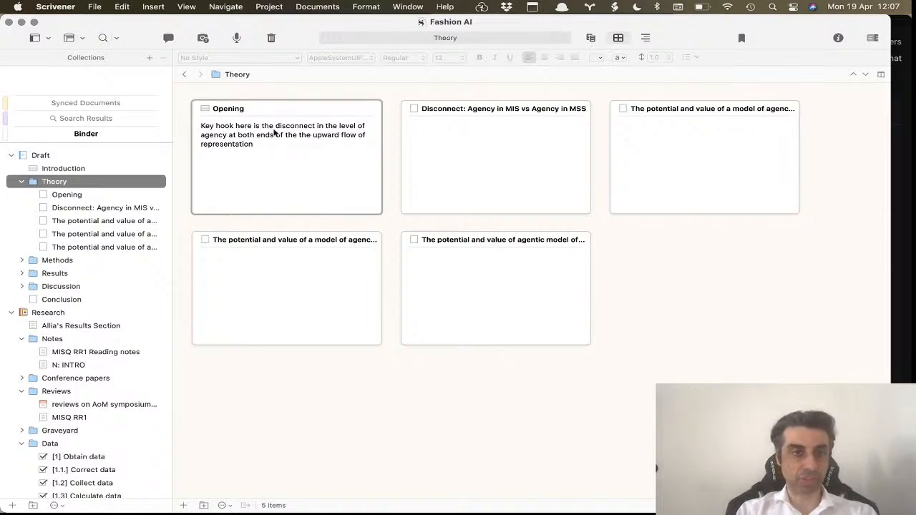
click(646, 40)
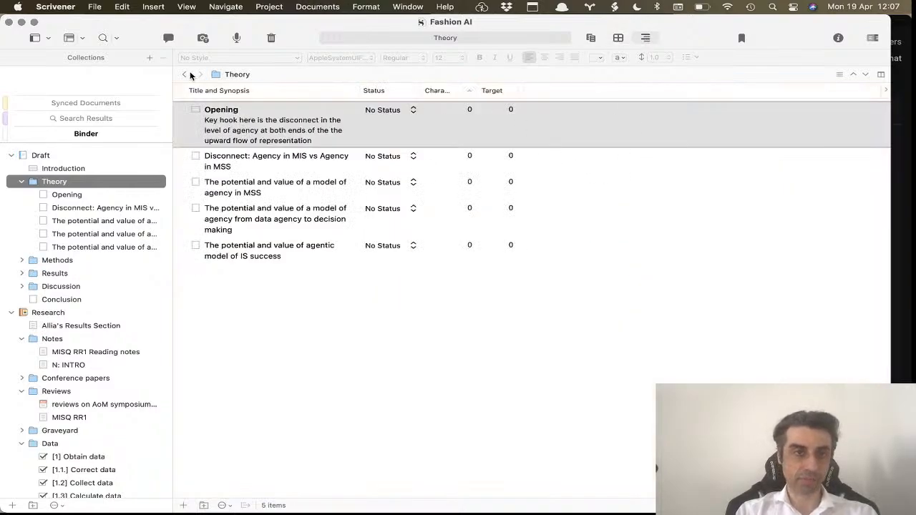
click(102, 156)
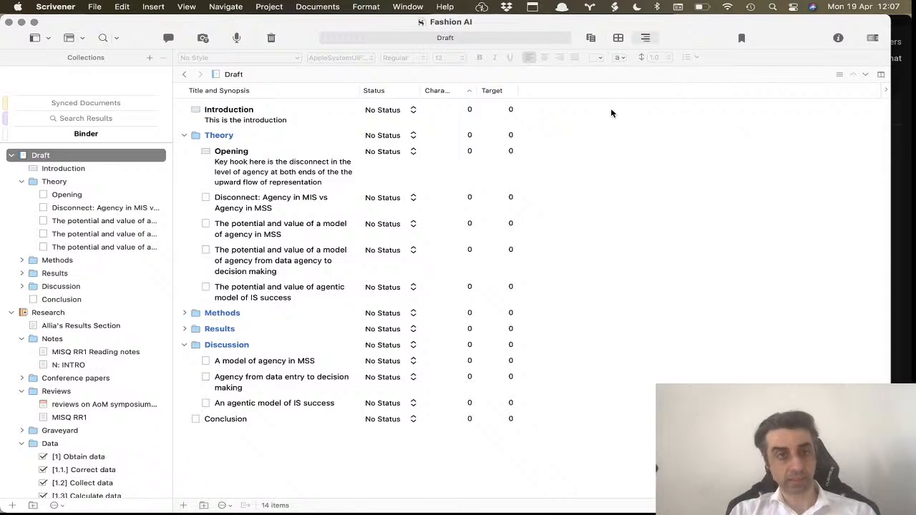
Set the target length of the Introduction to 3000 and of the Opening section in Theory to 1000.
click(502, 117)
click(509, 109)
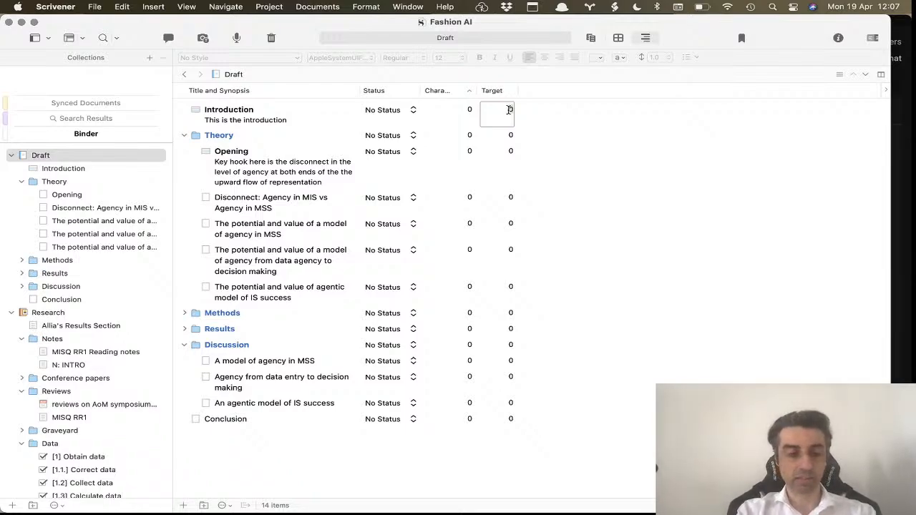
text(3000)
key(Return)
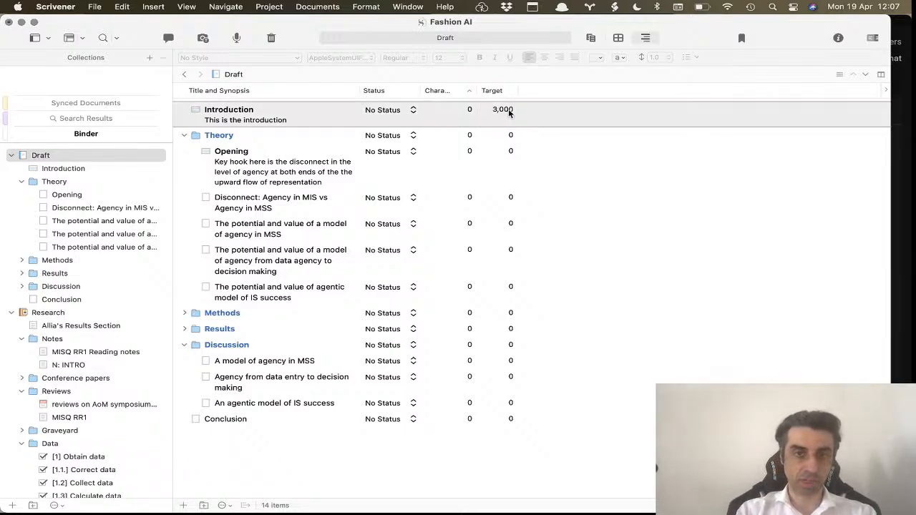
click(507, 158)
click(507, 155)
text(1000)
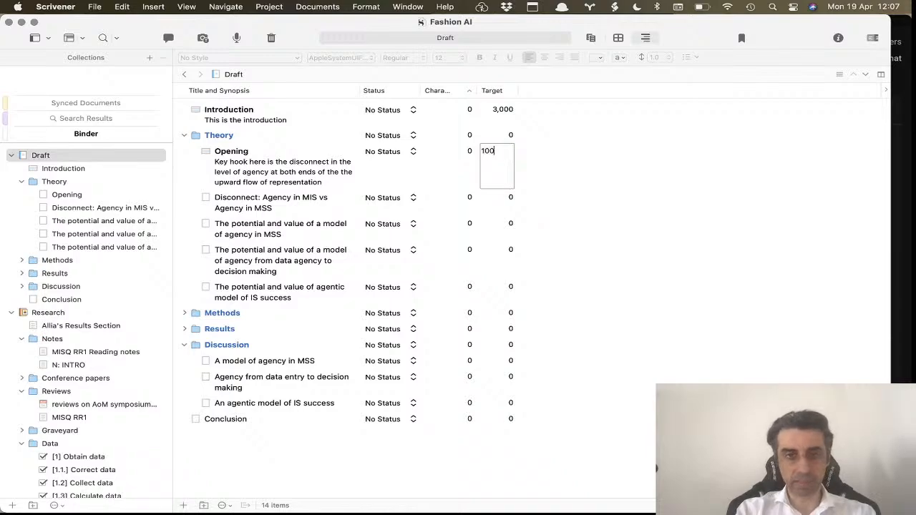
key(Return)
Set a target length of 4000 for each of the three Theory sections directly following Opening.
click(505, 204)
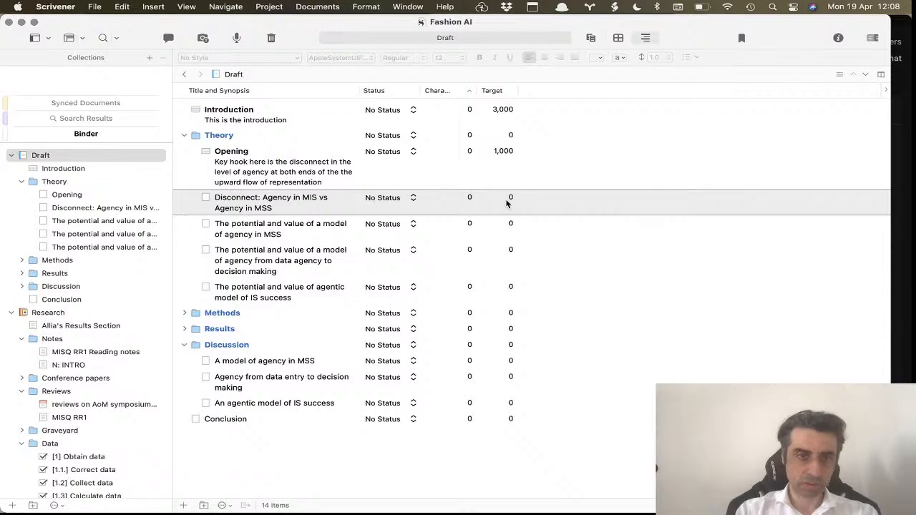
click(509, 201)
text(4000)
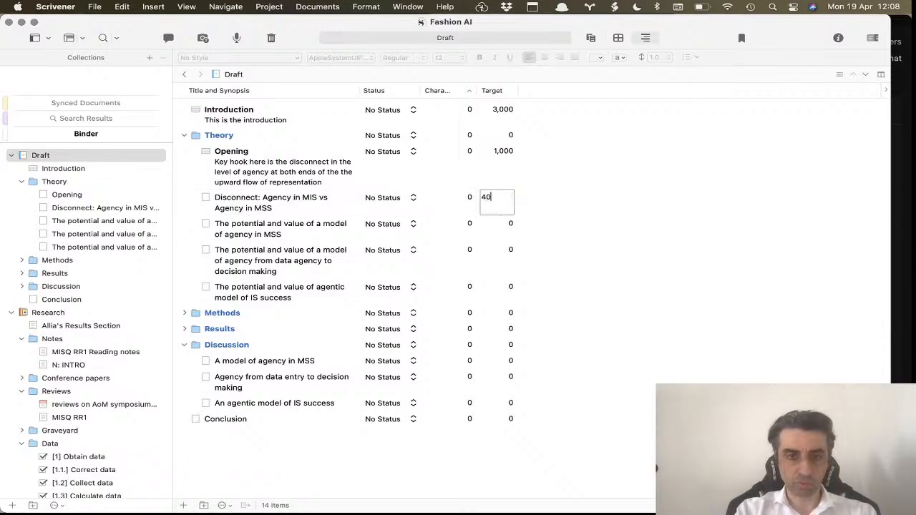
key(Return)
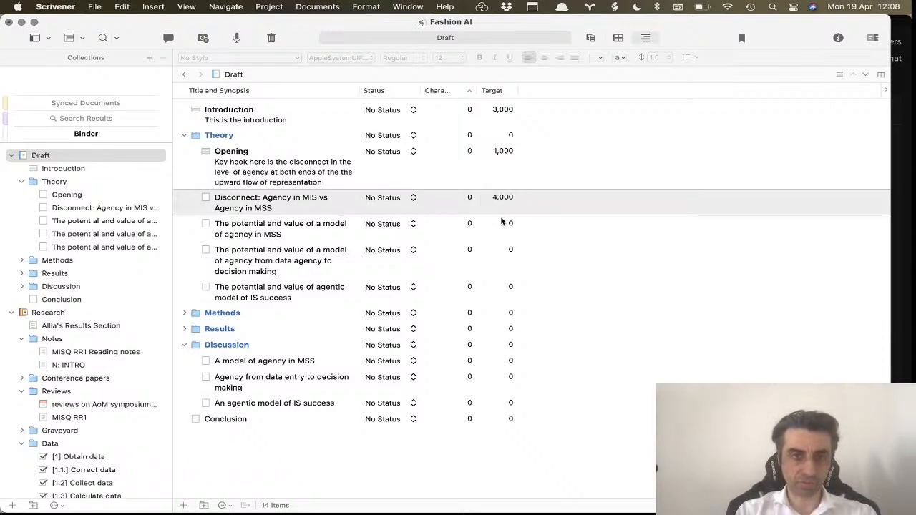
click(501, 226)
click(501, 224)
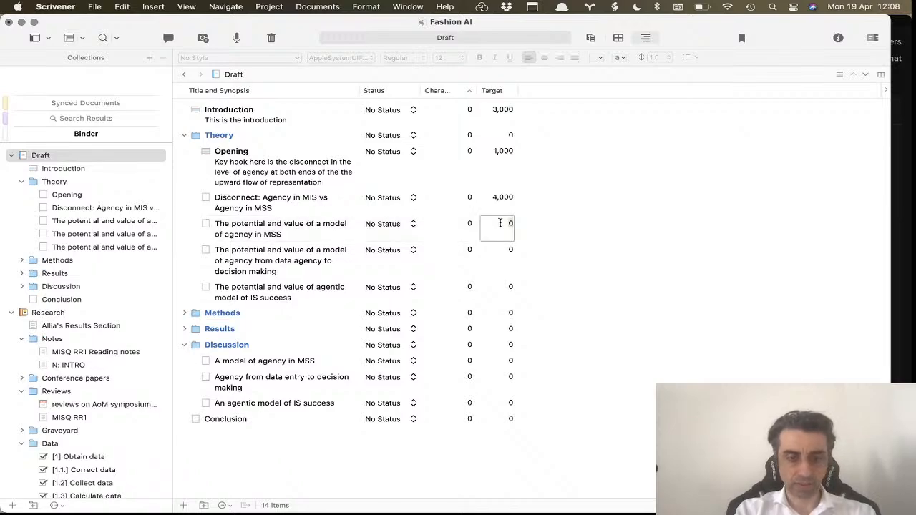
text(4000)
key(Return)
click(505, 270)
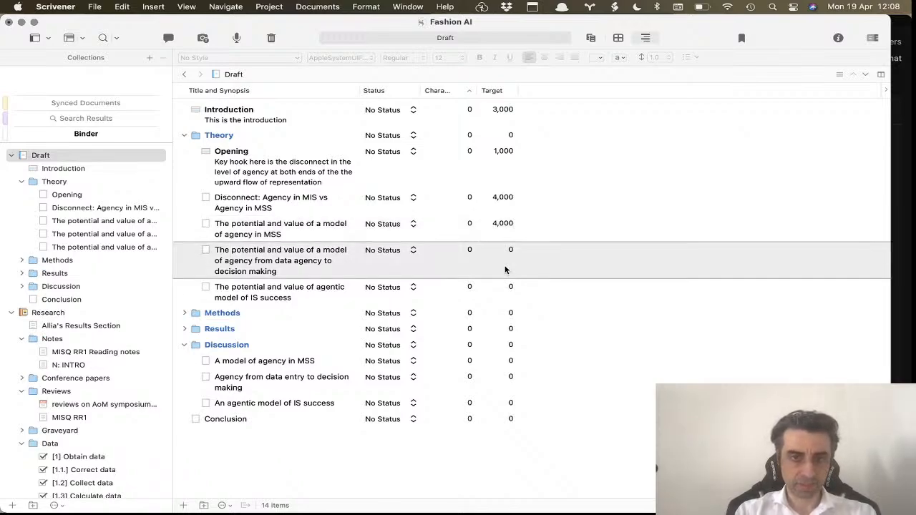
click(510, 249)
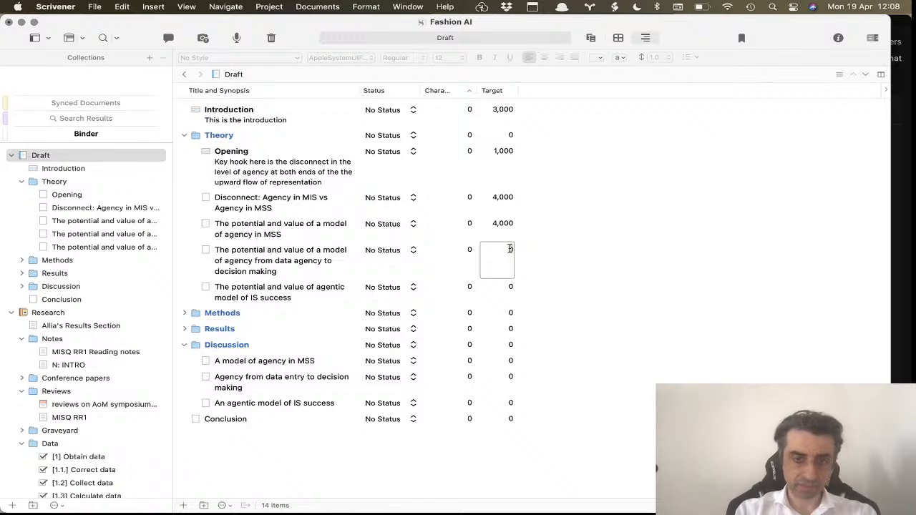
text(4000)
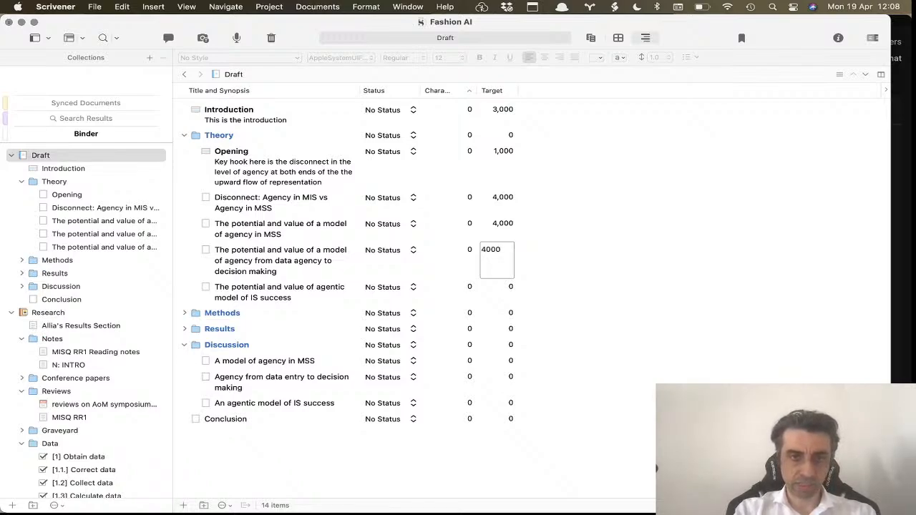
key(Return)
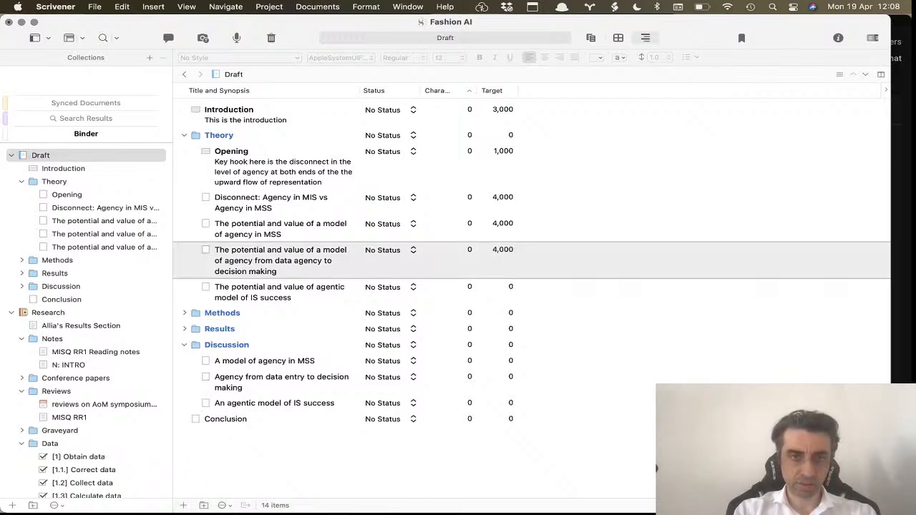
Set the target length of the Theory section on the agentic model of IS success to 4000.
click(490, 286)
text(4000)
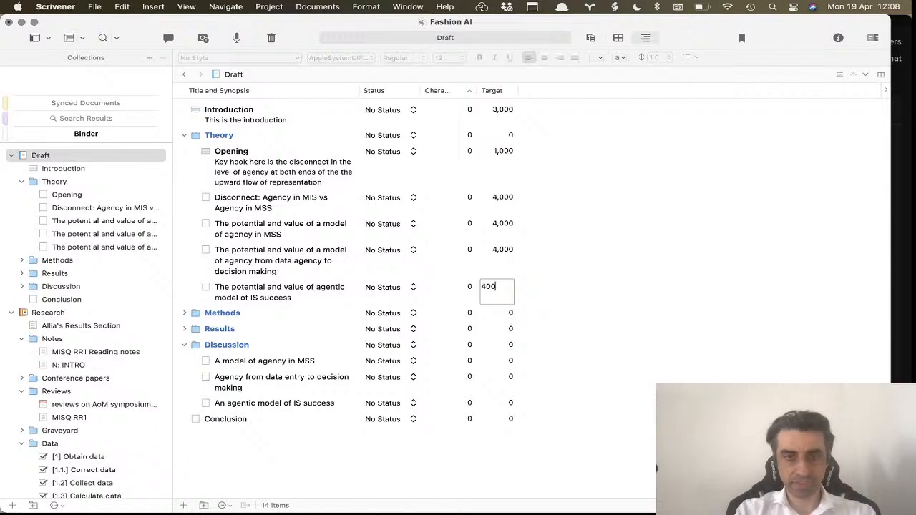
key(Return)
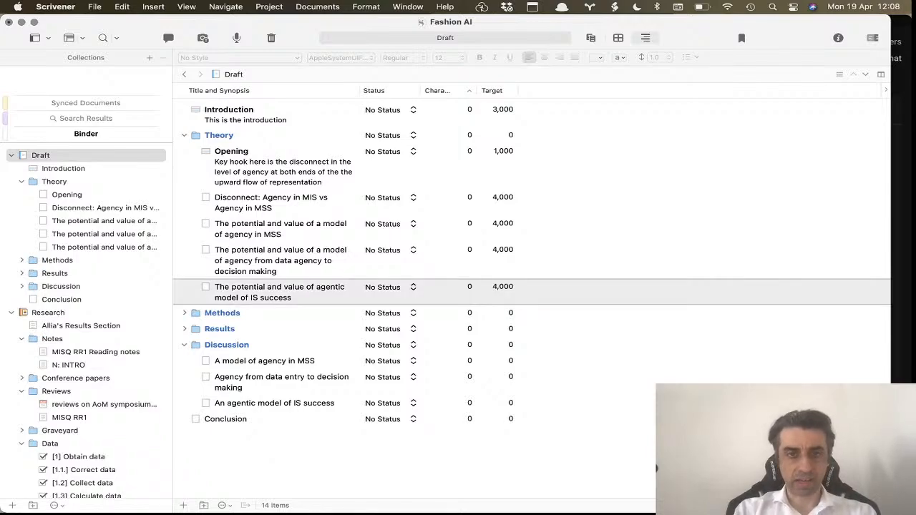
Add the Total Word Count and Total Target columns to the Draft outline.
right_click(545, 93)
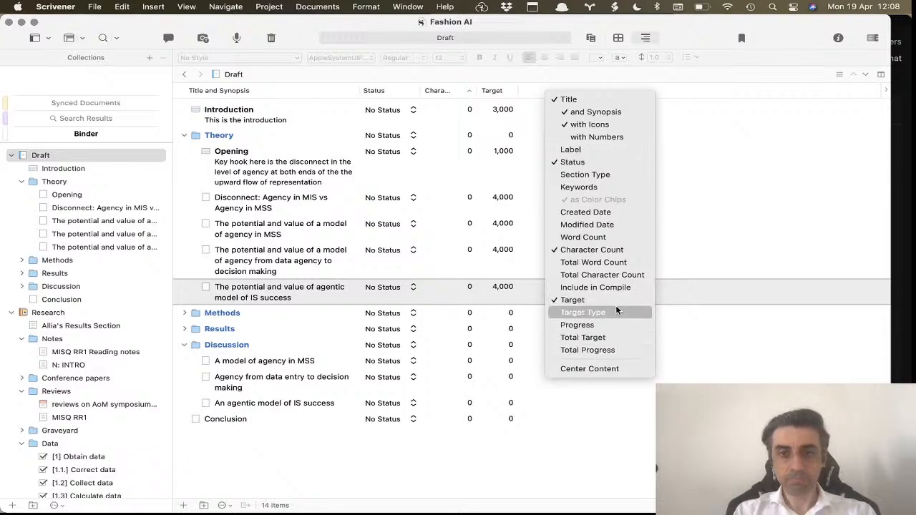
click(607, 262)
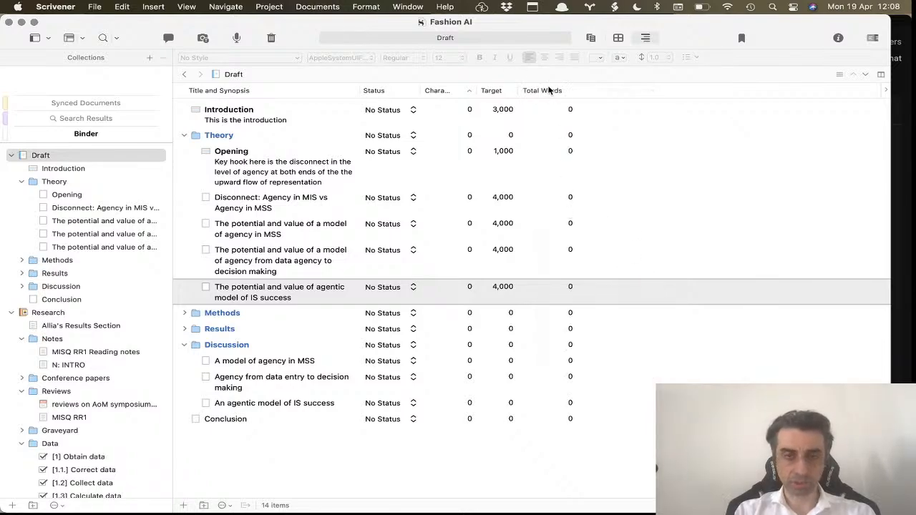
right_click(549, 91)
click(589, 333)
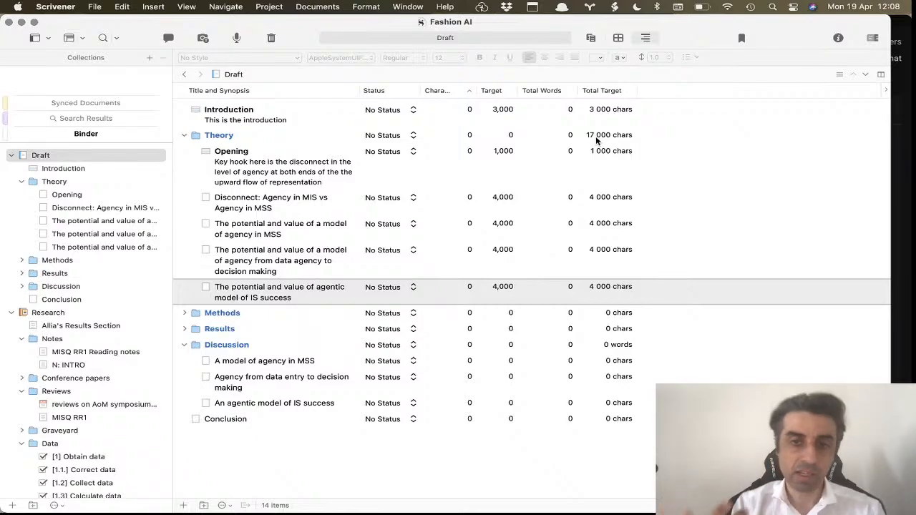
Open the Theory section on agency from data agency to decision making, and return to the Draft outline.
double_click(592, 246)
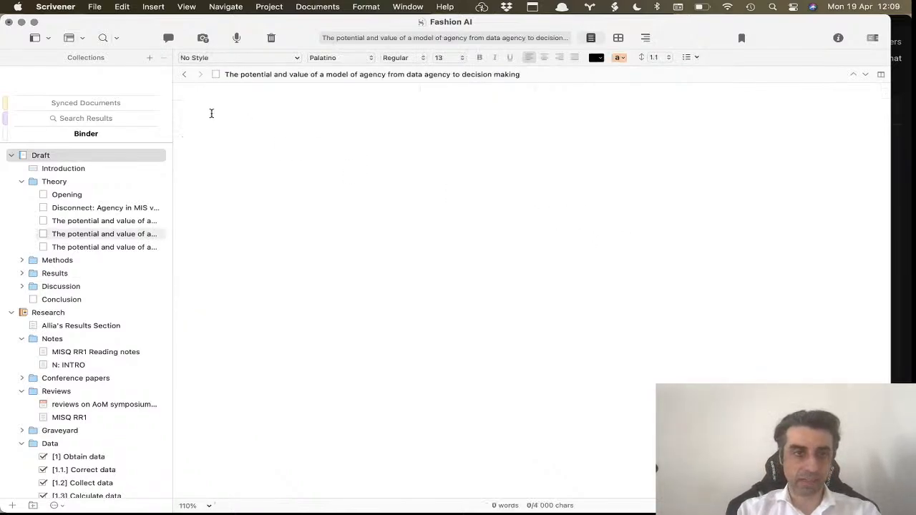
click(647, 39)
click(107, 158)
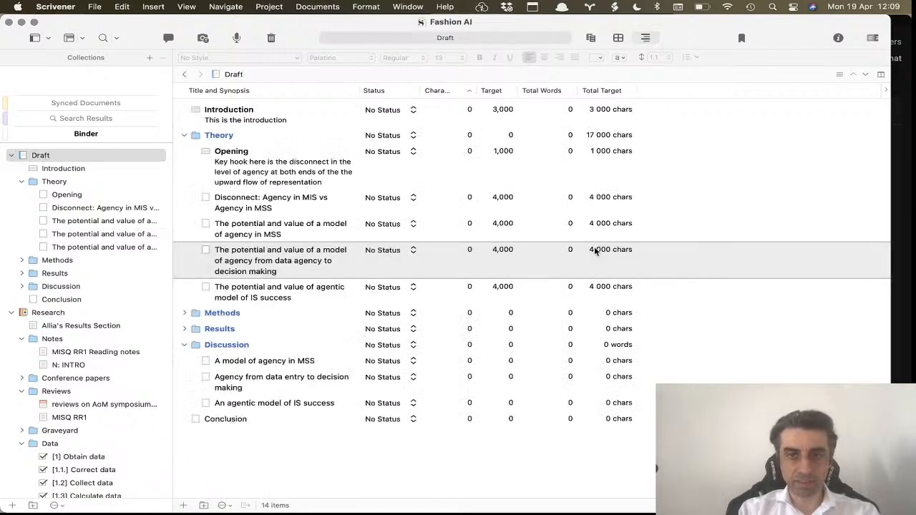
double_click(595, 250)
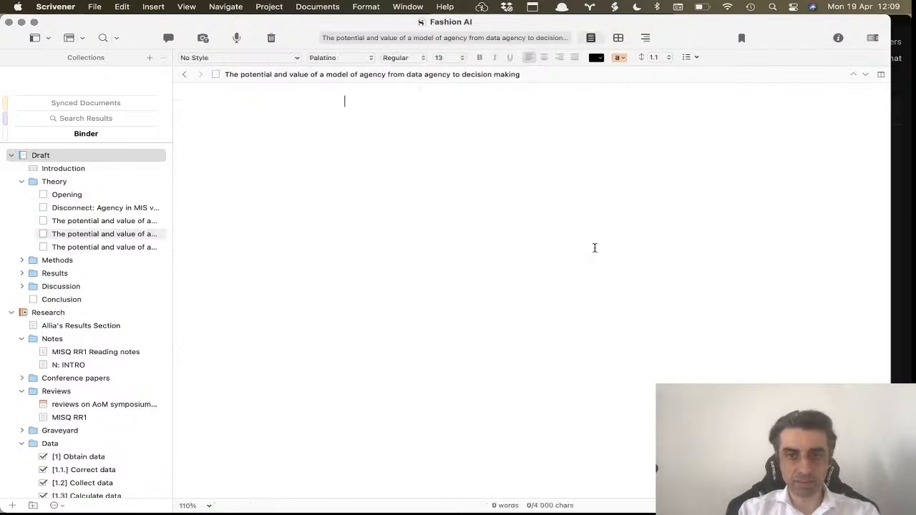
click(646, 37)
click(90, 167)
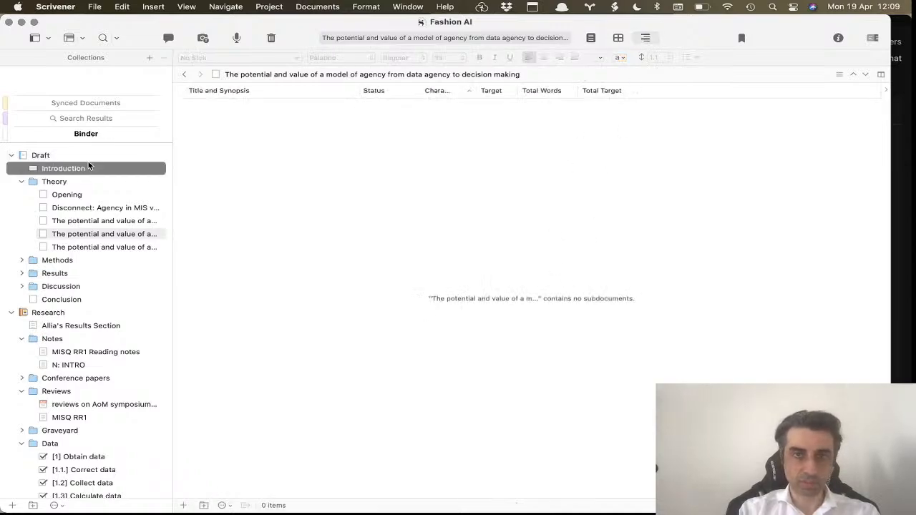
click(131, 158)
click(749, 315)
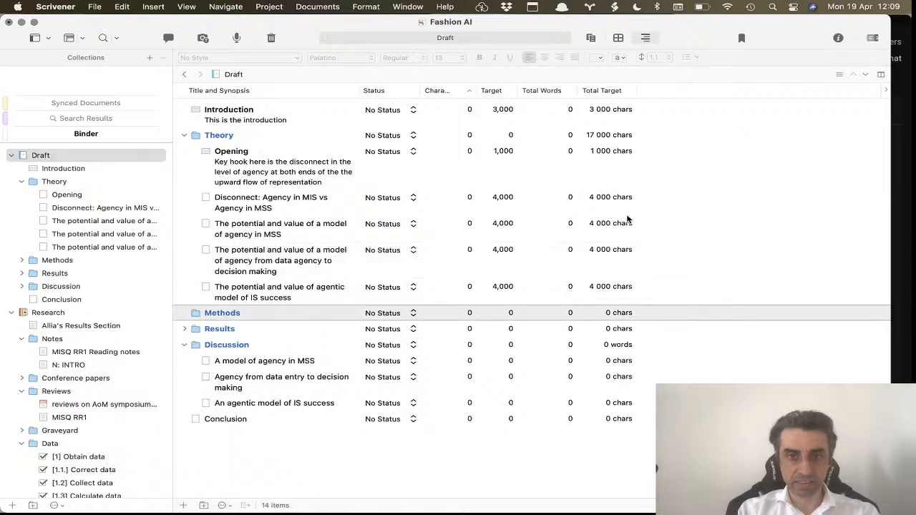
click(603, 252)
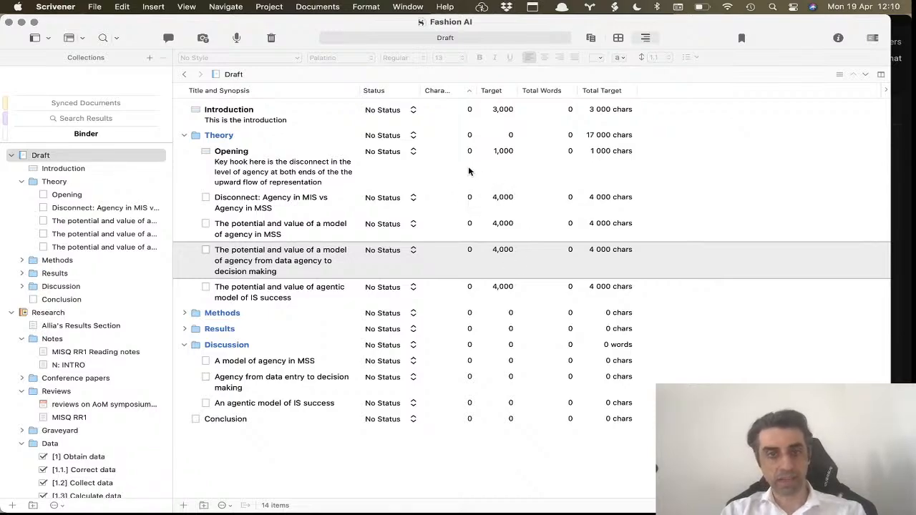
Replace the Total Word Count column with Total Character Count, and place it directly before Total Target.
right_click(564, 94)
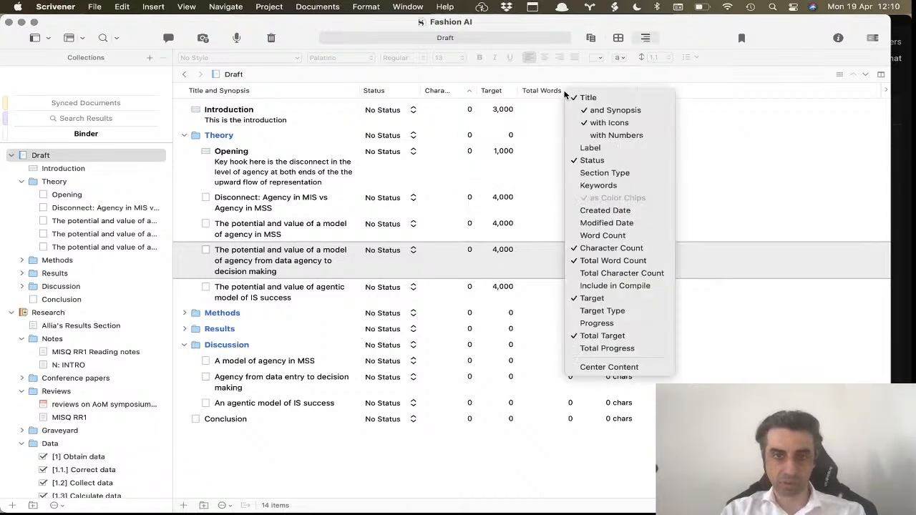
click(622, 261)
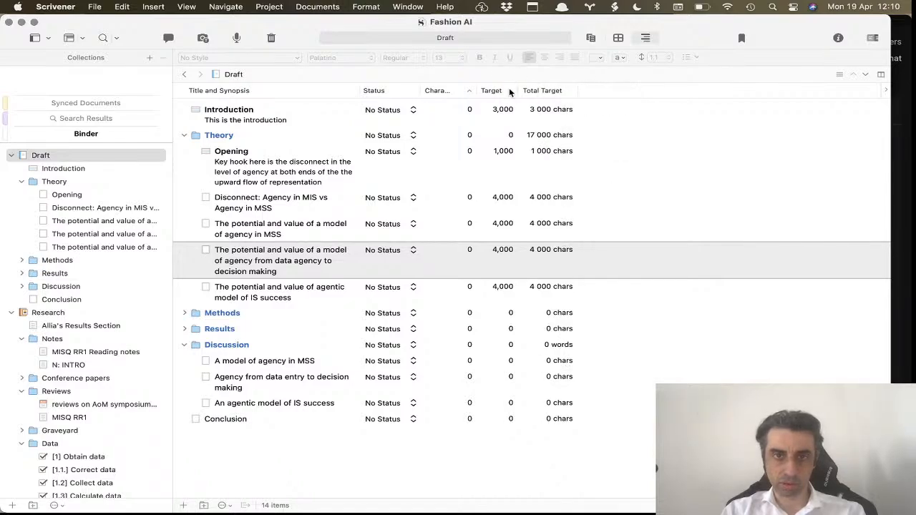
right_click(534, 91)
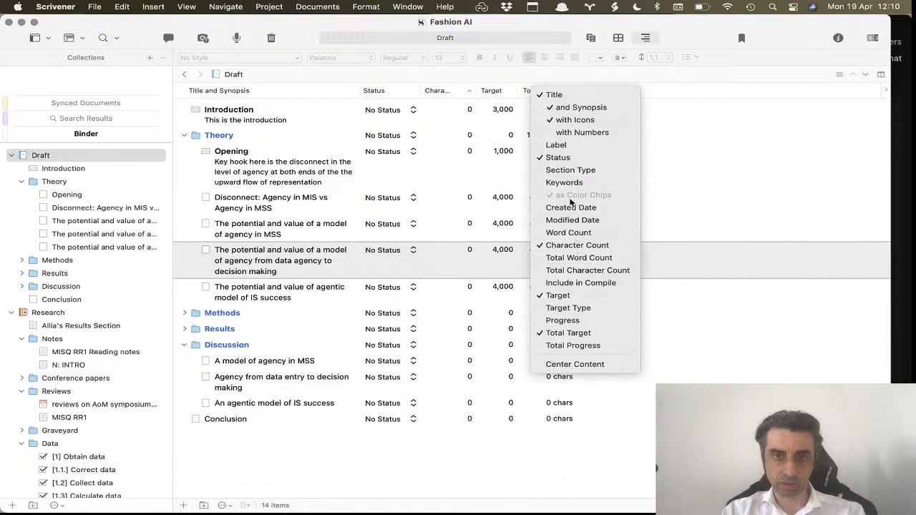
click(588, 270)
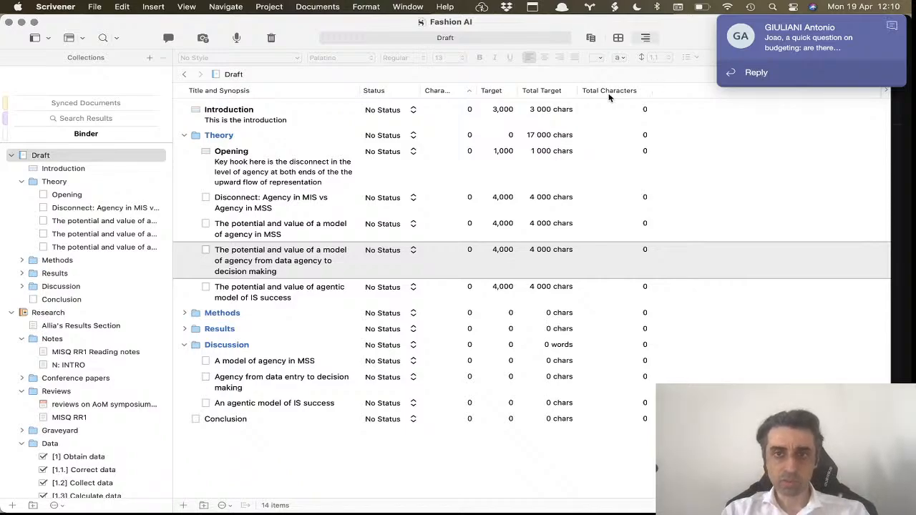
click(889, 26)
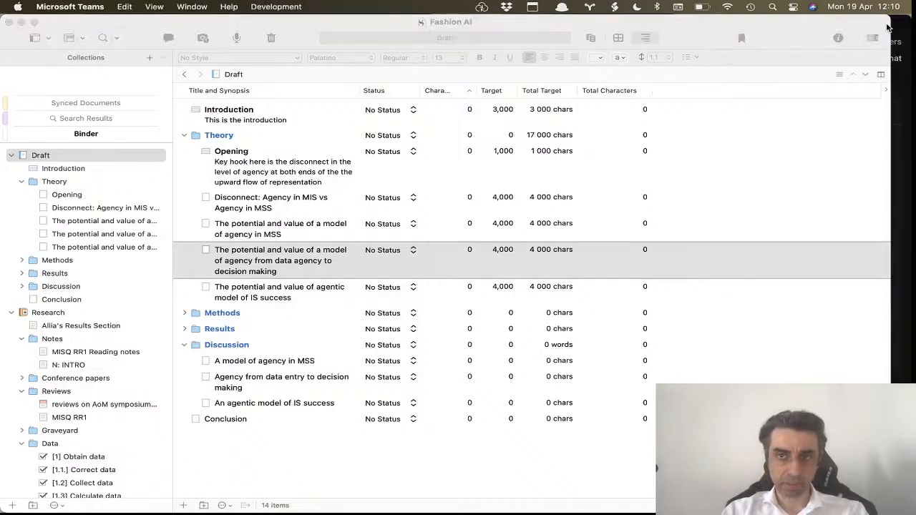
click(551, 91)
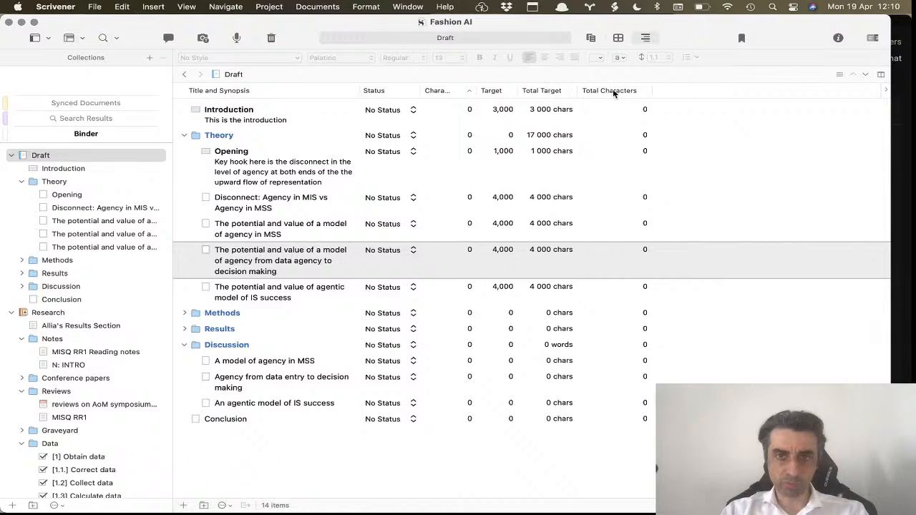
drag(612, 91, 547, 88)
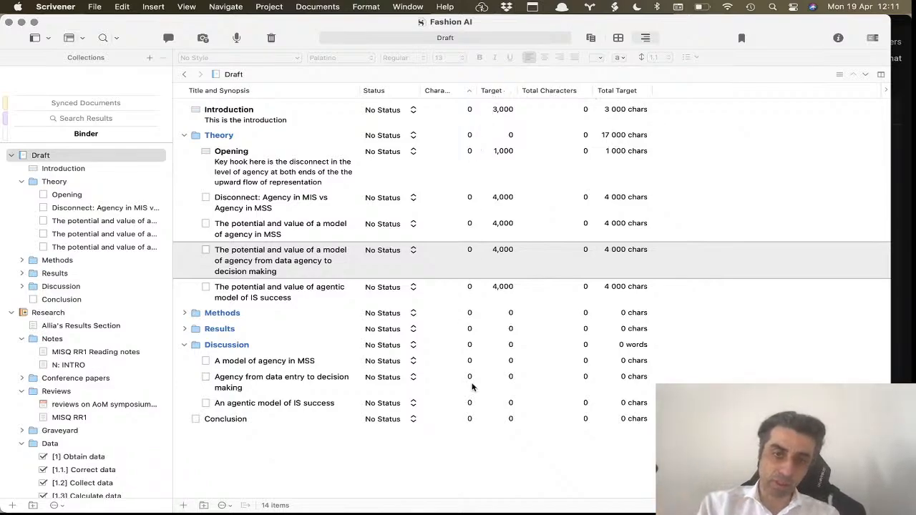
Open the text of the section "Disconnect: Agency in MIS vs Agency in MSS" and examine its writing statistics.
double_click(319, 207)
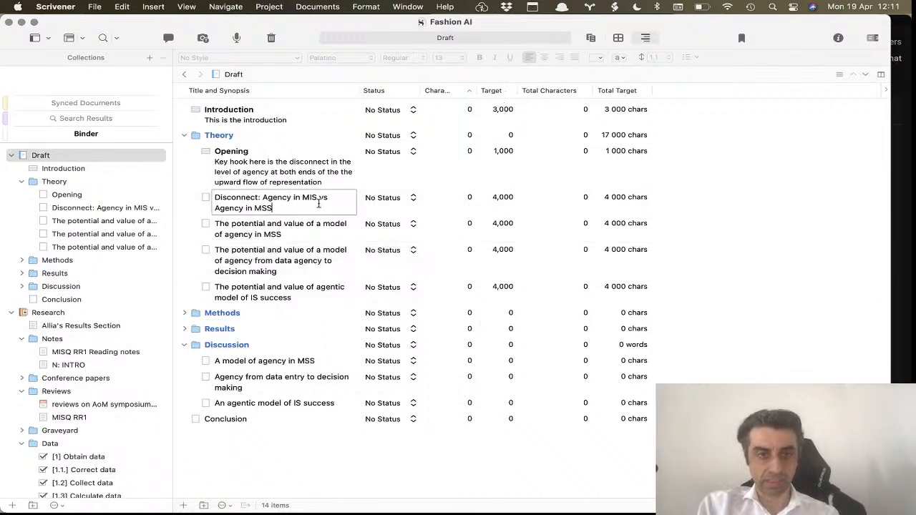
click(199, 207)
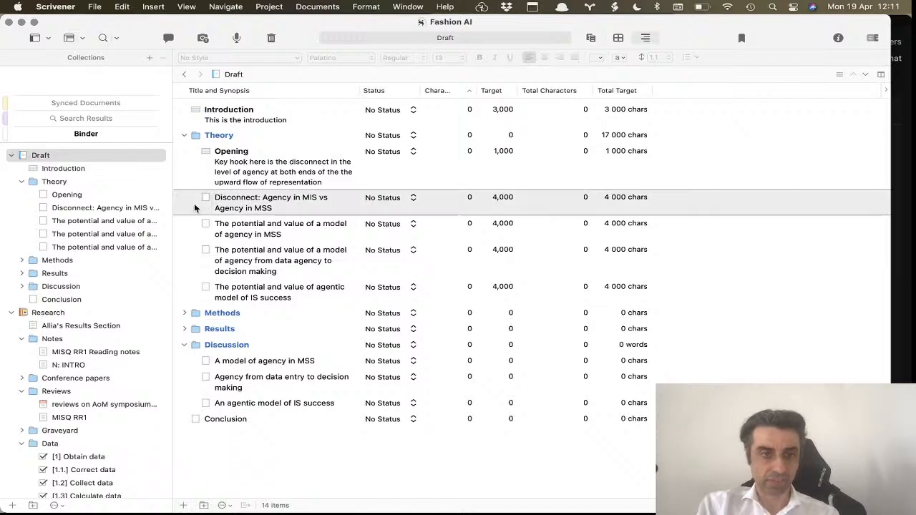
double_click(497, 200)
double_click(615, 199)
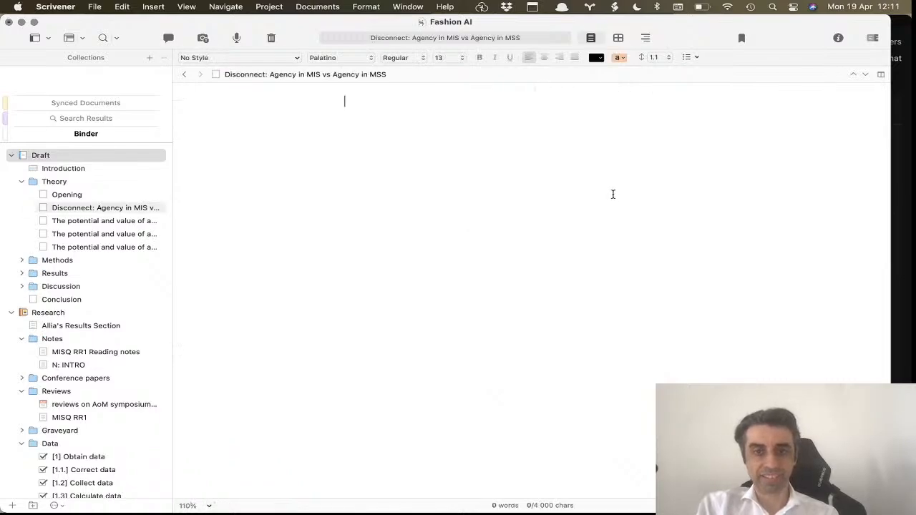
click(420, 505)
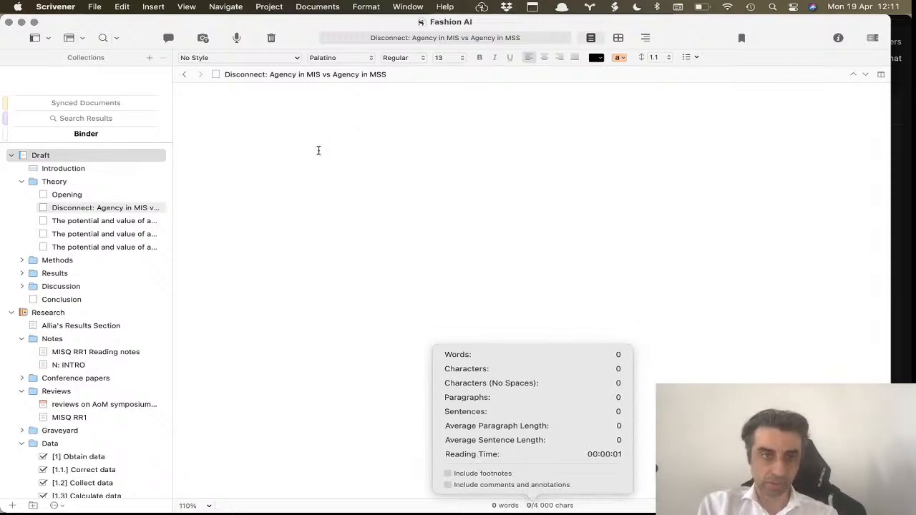
Enter the sample text "las" in the Disconnect section.
click(352, 144)
text(I)
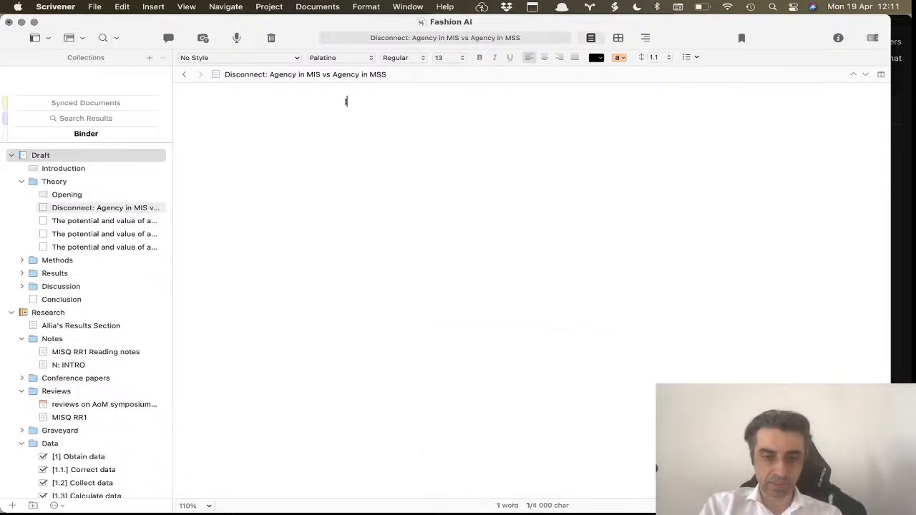
text(as)
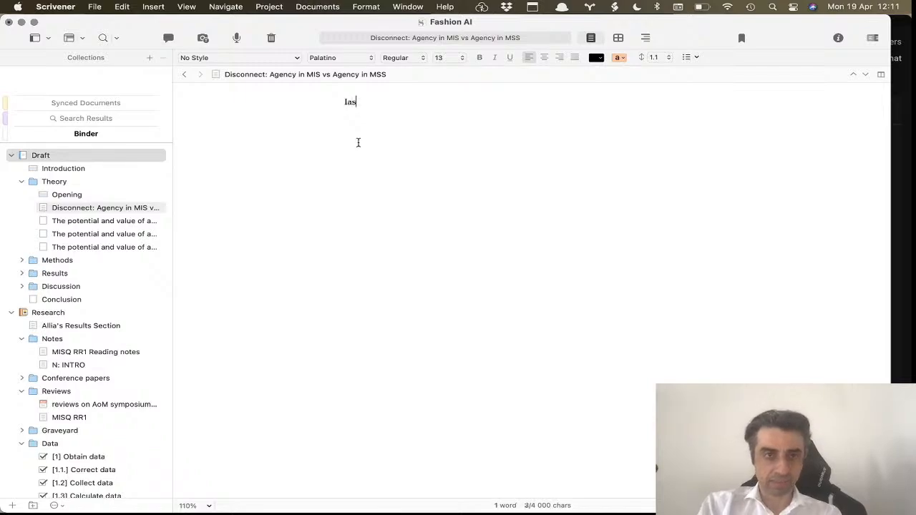
Paste a passage copied from the MISQ RR1 review over the Disconnect section's text, and undo the paste.
click(106, 417)
drag(500, 226, 326, 123)
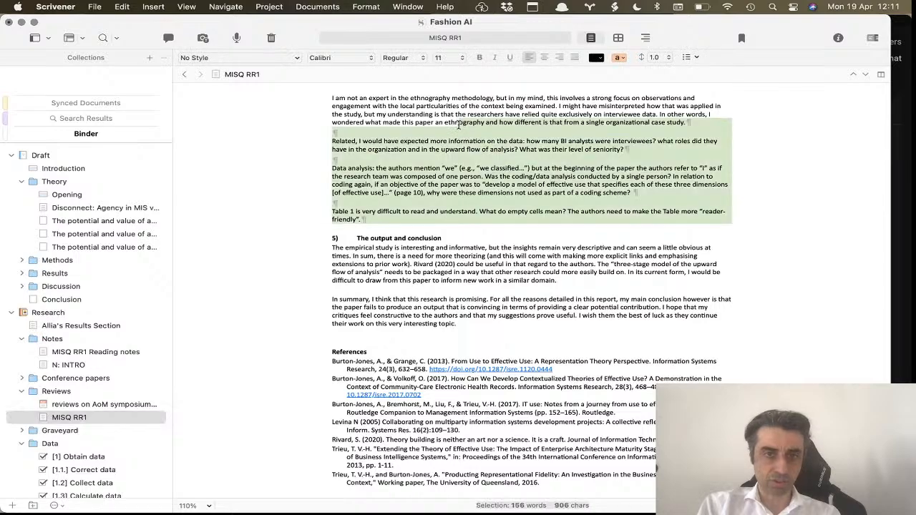
key(cmd+c)
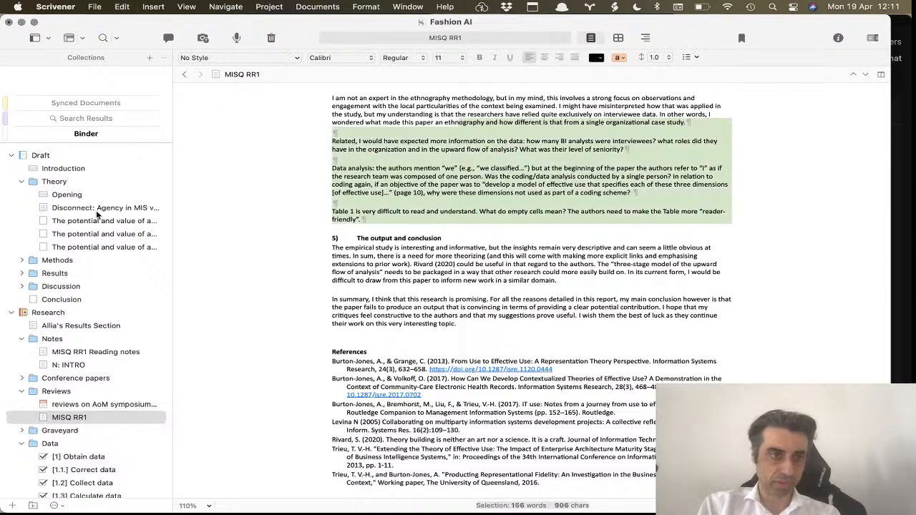
click(97, 210)
click(431, 247)
key(super+a)
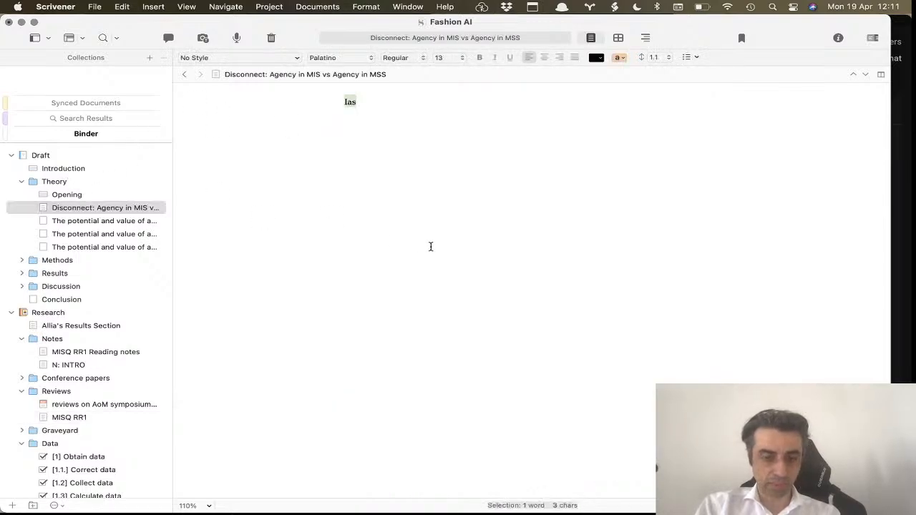
key(super+v)
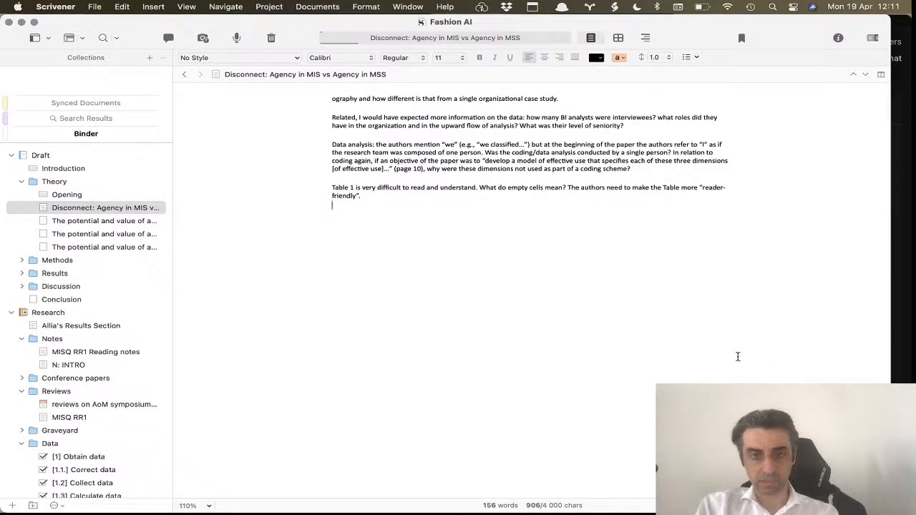
key(super+z)
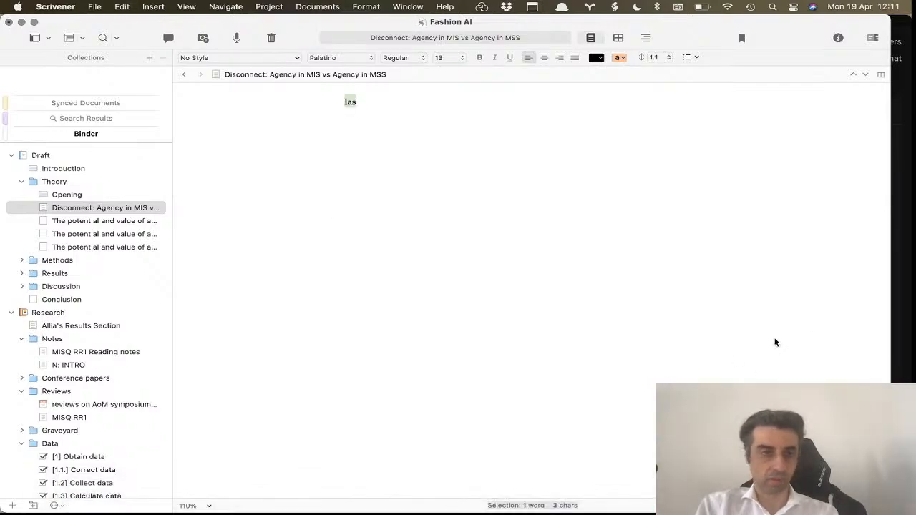
Return to the Draft outline and review the status options available for the Introduction without changing its status.
click(646, 40)
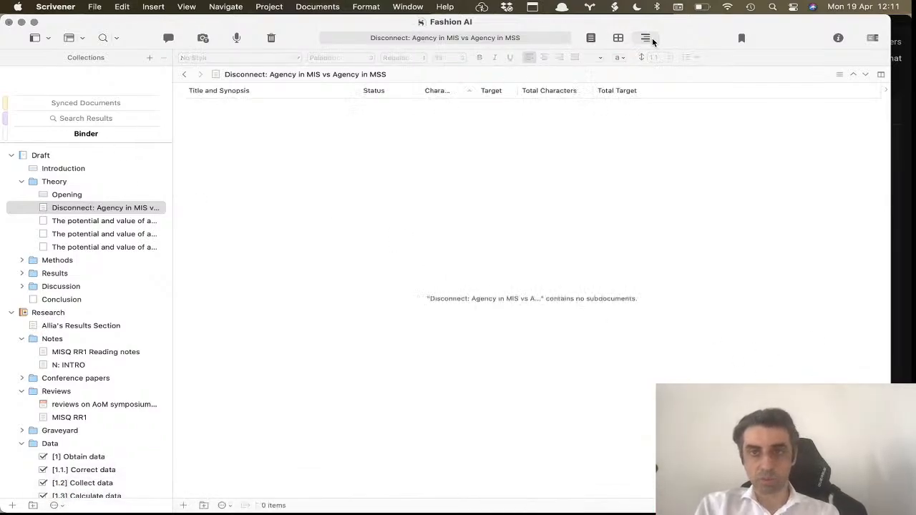
click(651, 39)
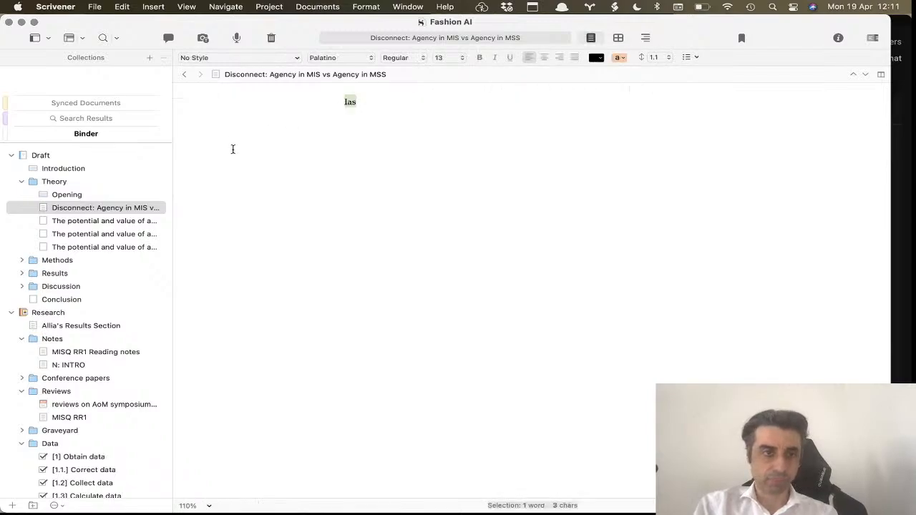
click(122, 157)
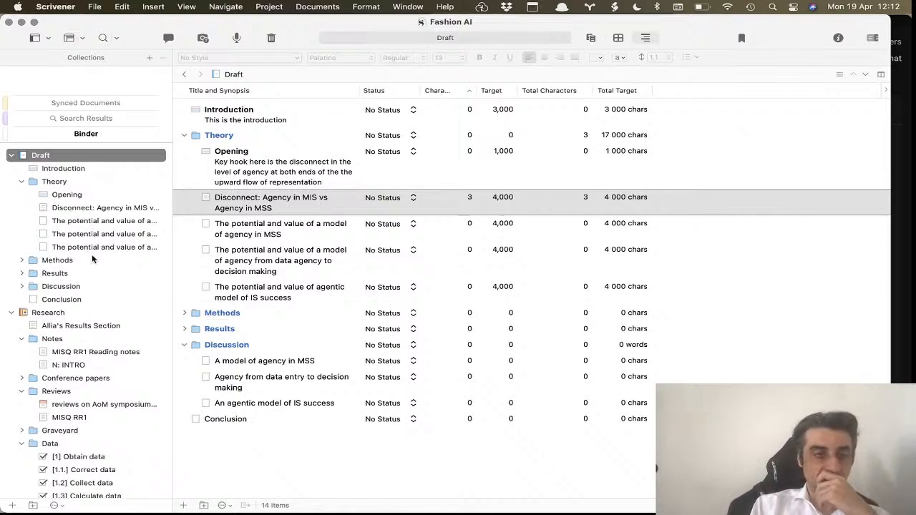
click(396, 111)
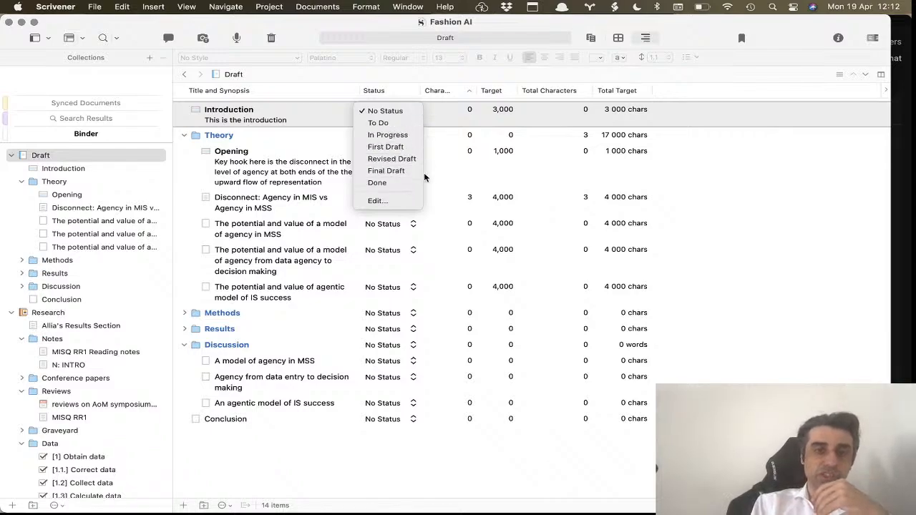
click(480, 178)
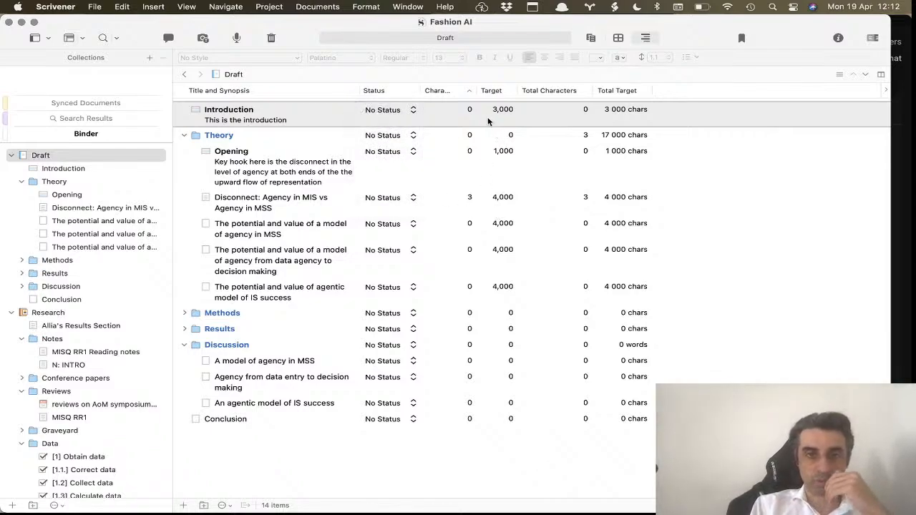
Add a Label column to the Draft outline and place it directly after the Status column.
right_click(692, 92)
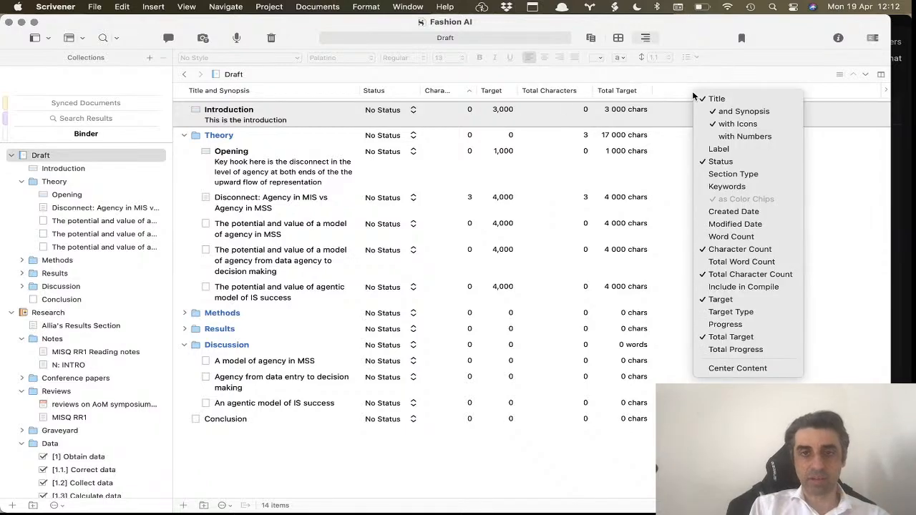
click(717, 148)
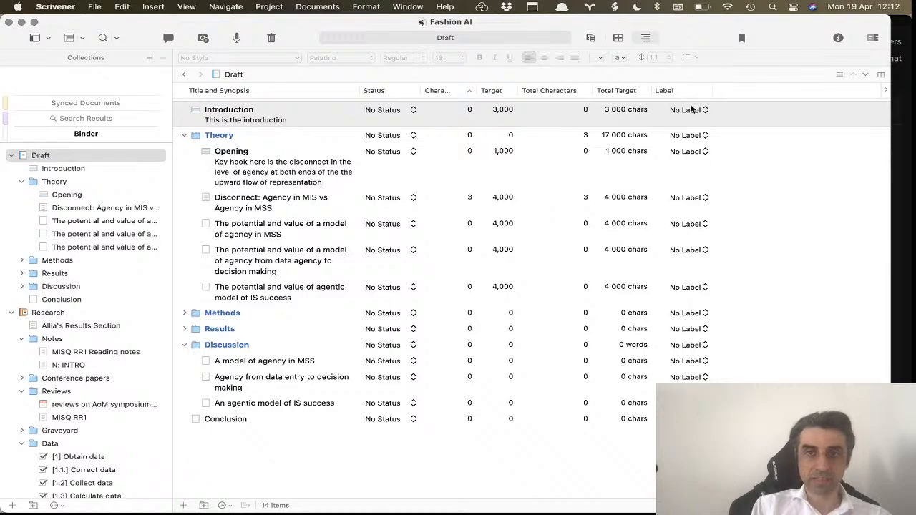
drag(689, 98, 439, 96)
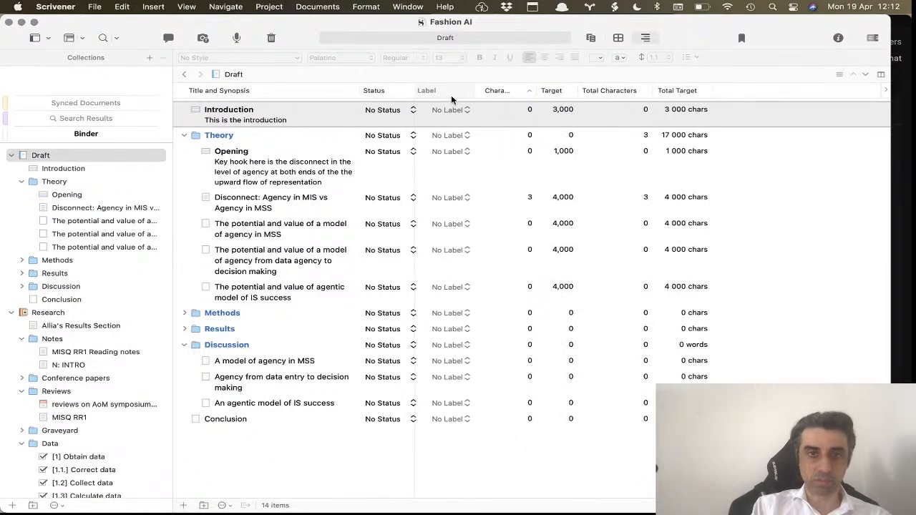
Open the project's label list for editing and rename the Red label to "Difficult".
click(474, 110)
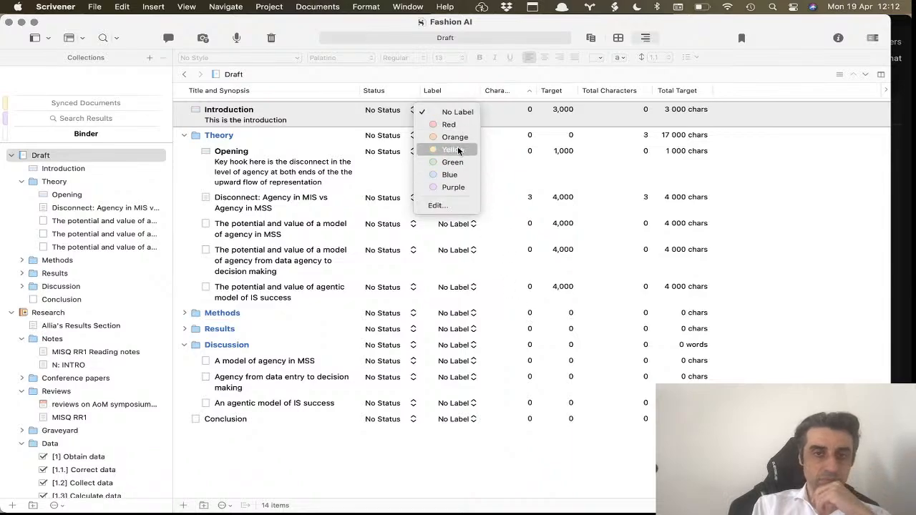
click(457, 205)
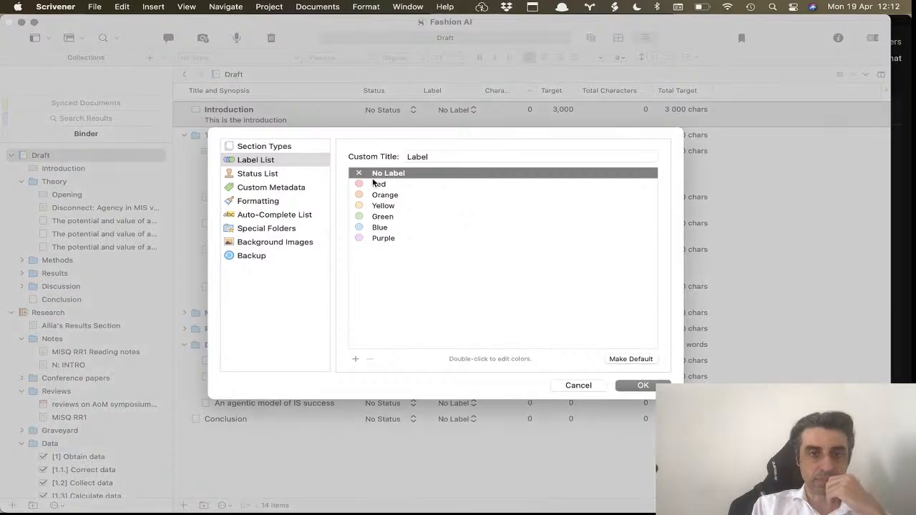
double_click(392, 184)
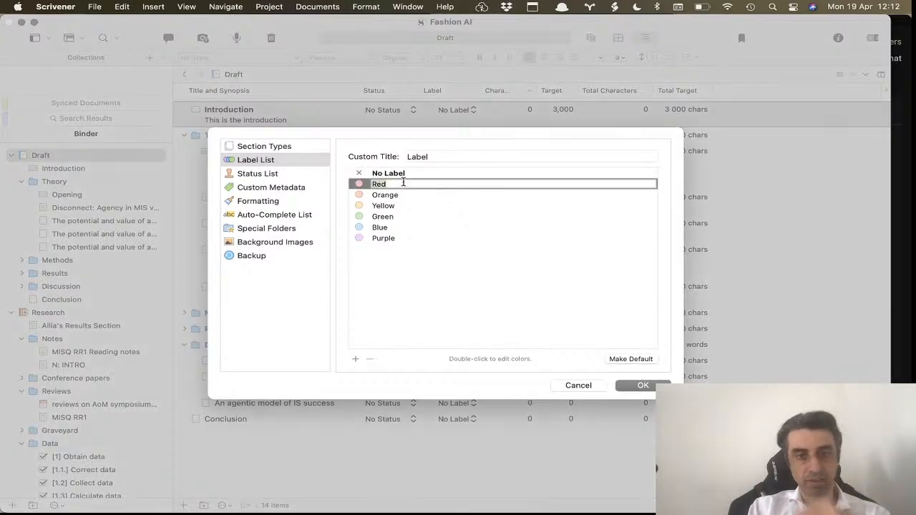
text(Difficult)
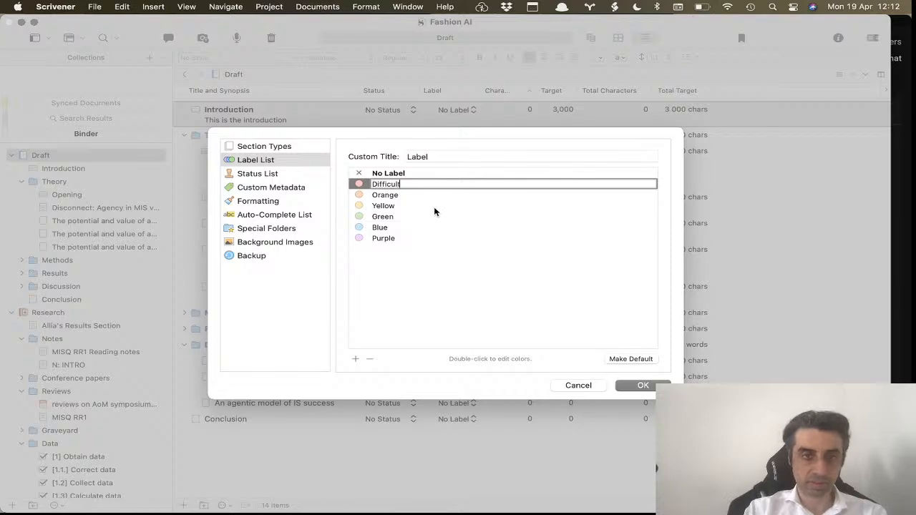
Rename the Yellow label to "Medium" in the label list.
click(387, 200)
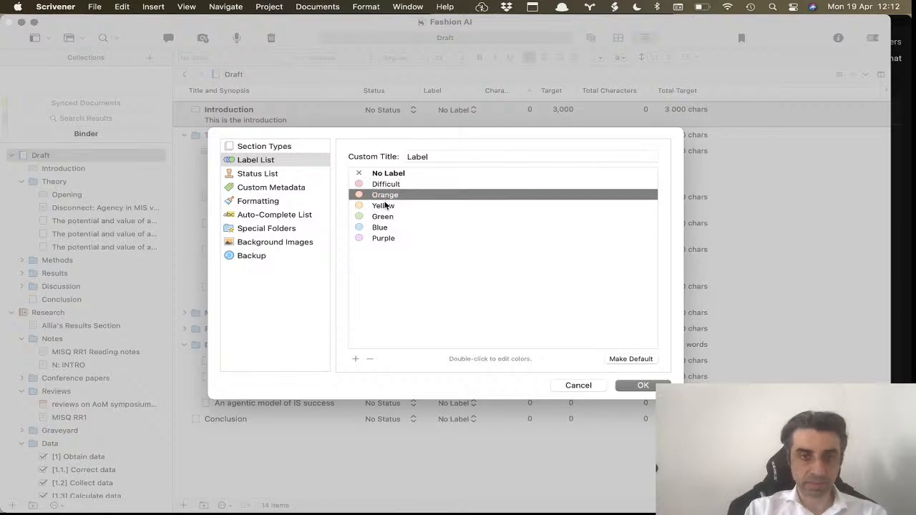
click(391, 207)
double_click(392, 207)
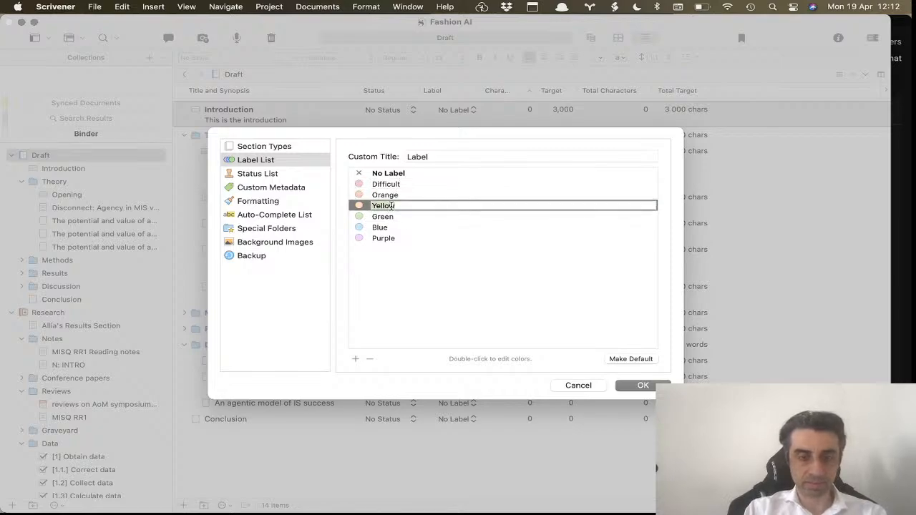
text(Mediu)
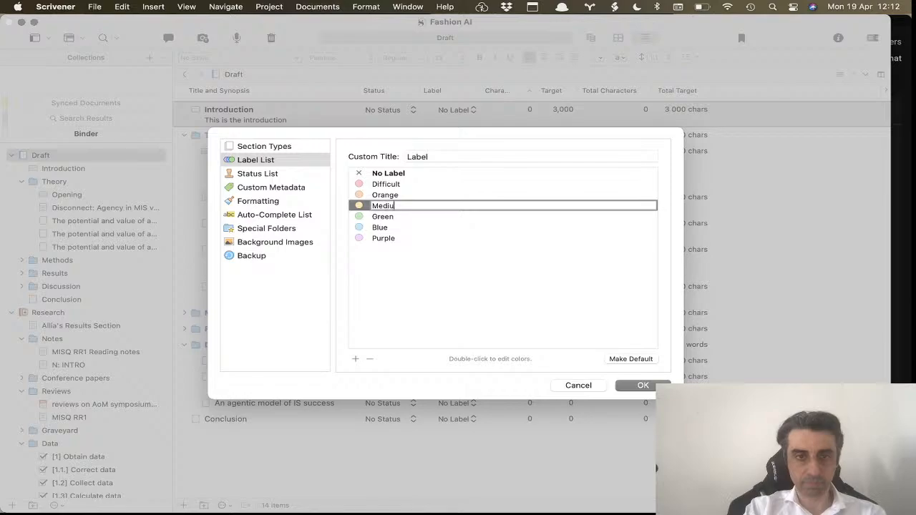
text(m)
key(Return)
Rename the Green label to "Easy" and save the label list changes.
click(392, 217)
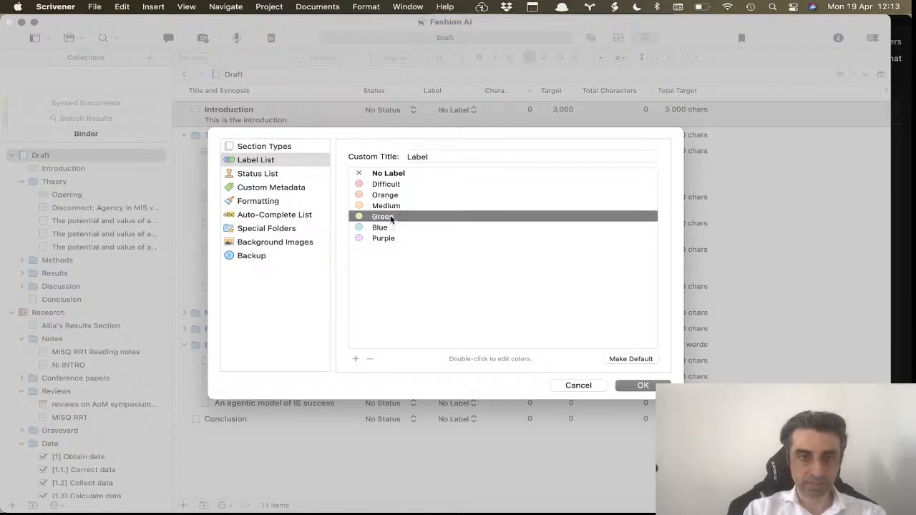
click(391, 217)
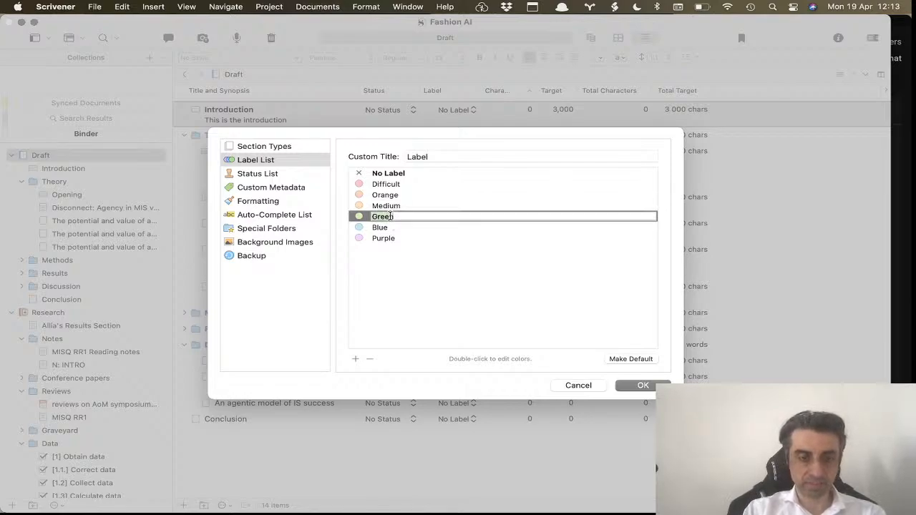
text(Easy)
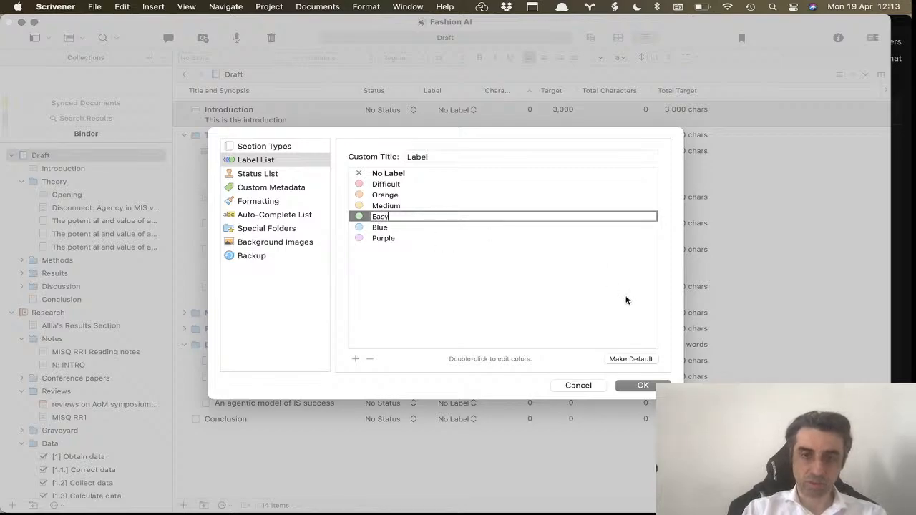
click(648, 388)
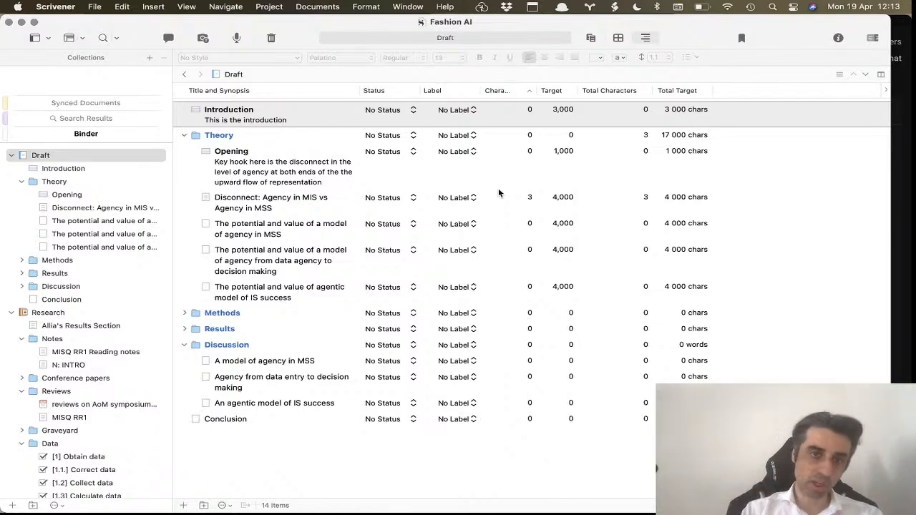
Label both the Introduction and the Theory folder's Opening section as Difficult.
click(461, 114)
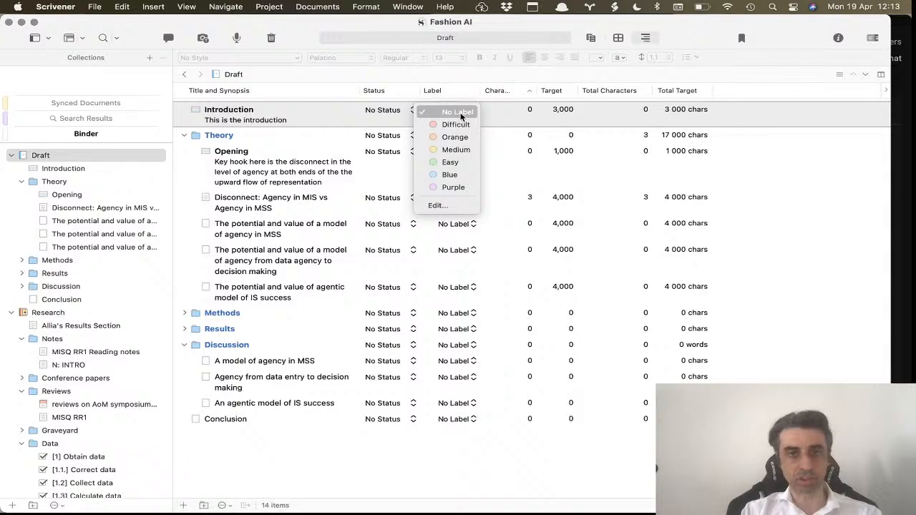
click(467, 122)
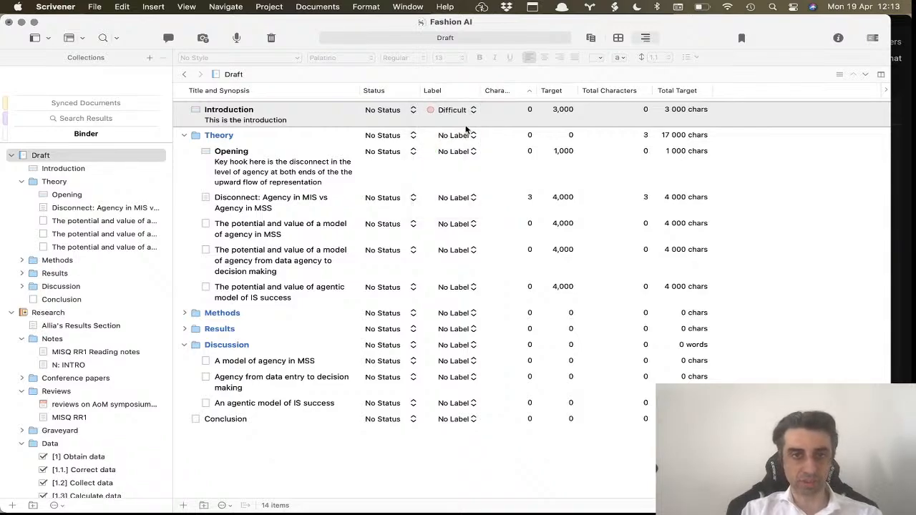
click(452, 152)
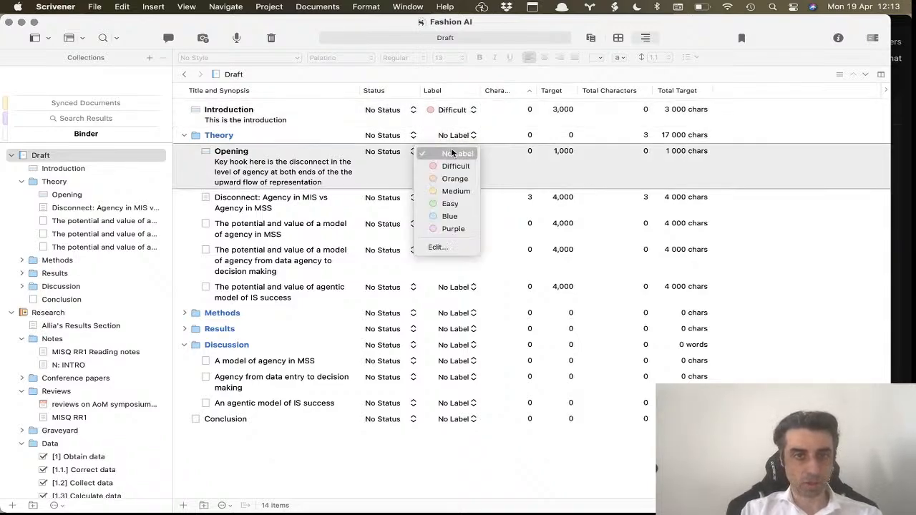
click(450, 167)
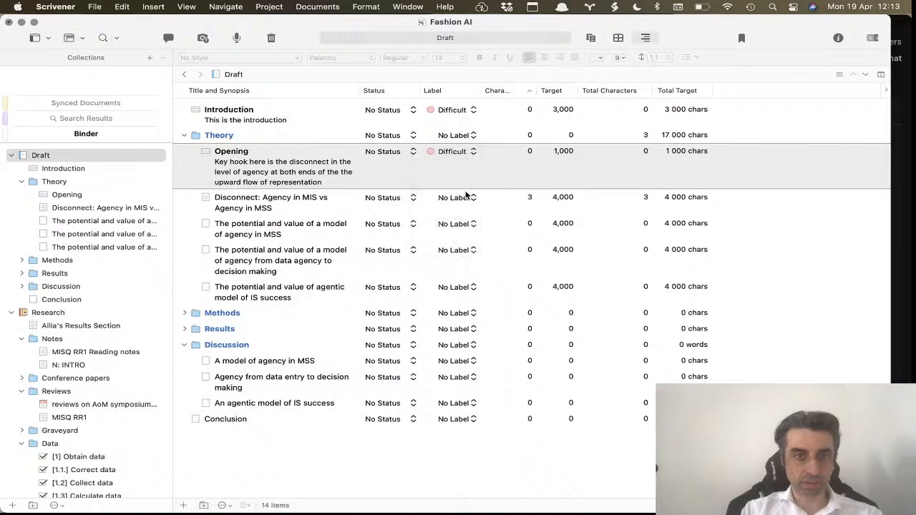
Label the section "Disconnect: Agency in MIS vs Agency in MSS" as Medium.
click(465, 195)
click(465, 198)
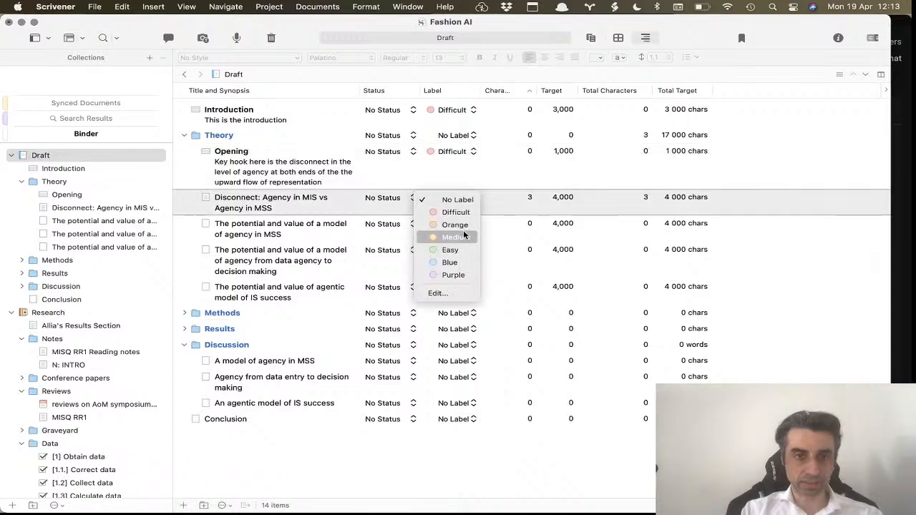
click(456, 226)
click(453, 225)
click(452, 202)
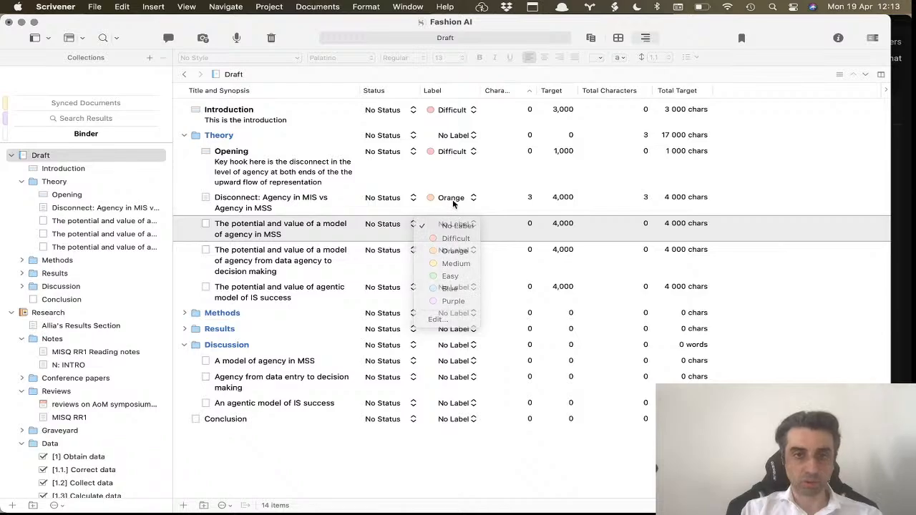
click(452, 199)
click(453, 211)
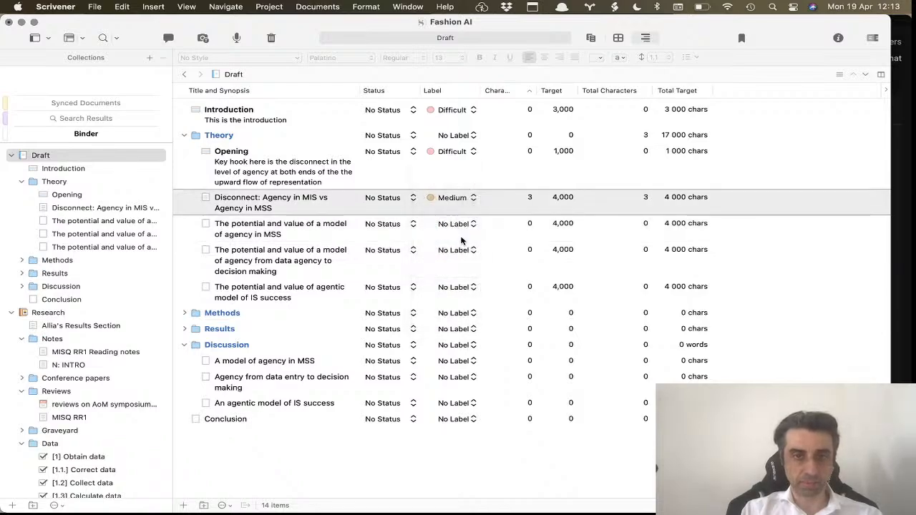
Label the Theory section on the model of agency in MSS as Medium, and the data agency and agentic IS success sections as Difficult.
click(456, 224)
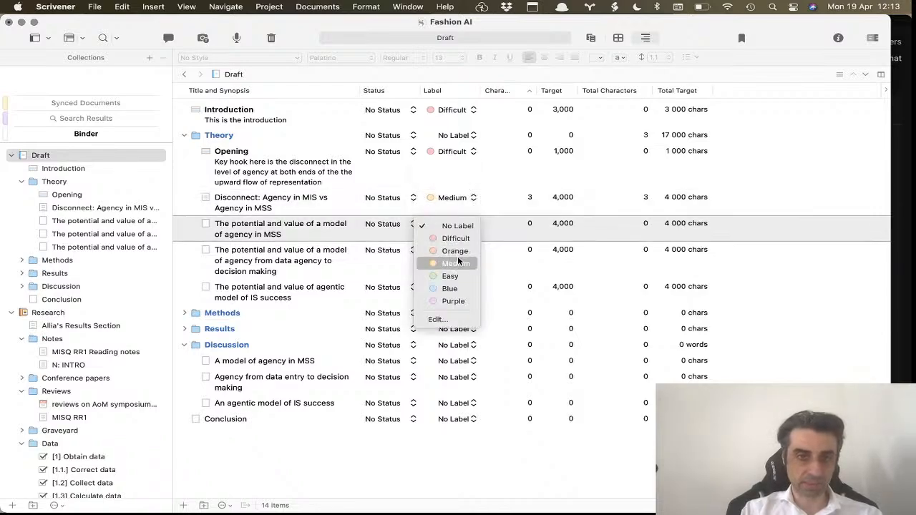
click(458, 262)
click(454, 250)
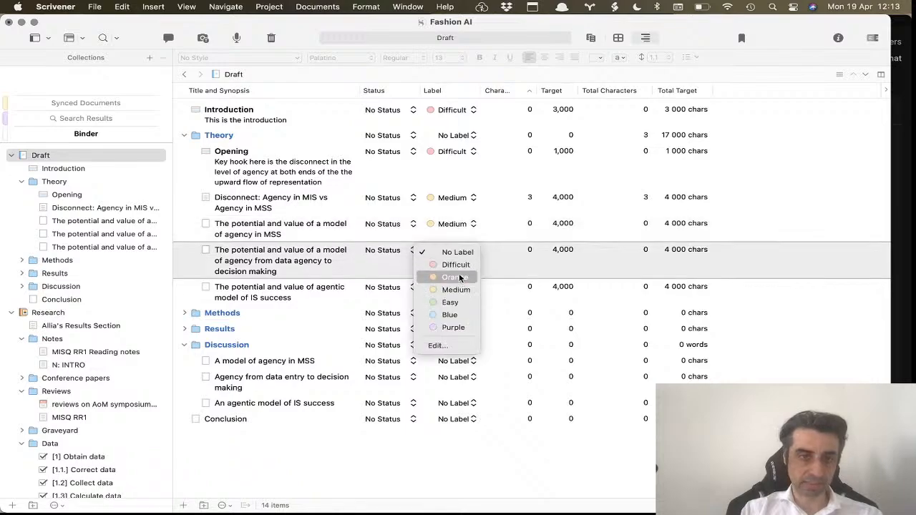
click(458, 264)
click(453, 287)
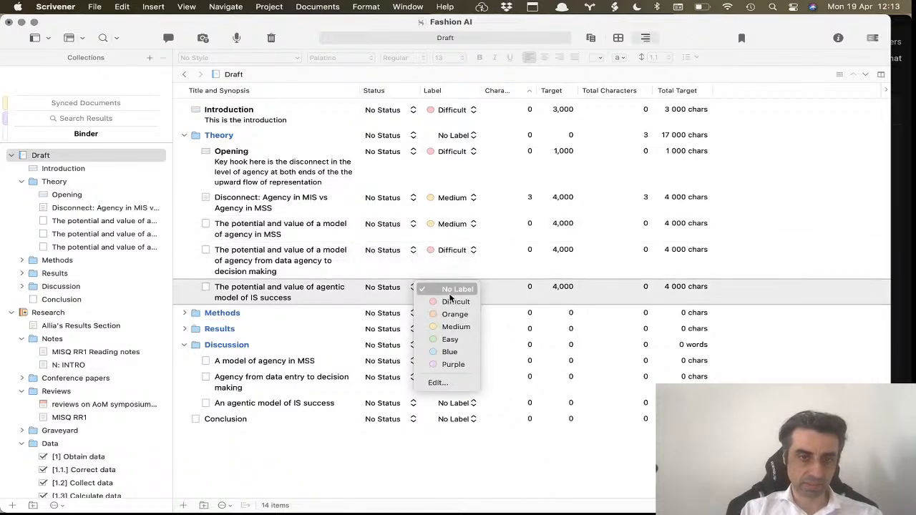
click(448, 302)
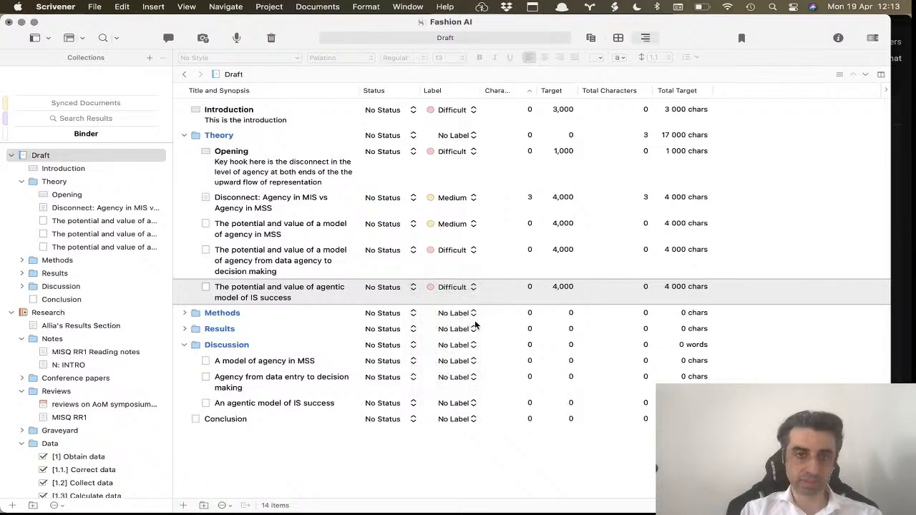
Label the Methods and Results folders as Easy.
click(468, 313)
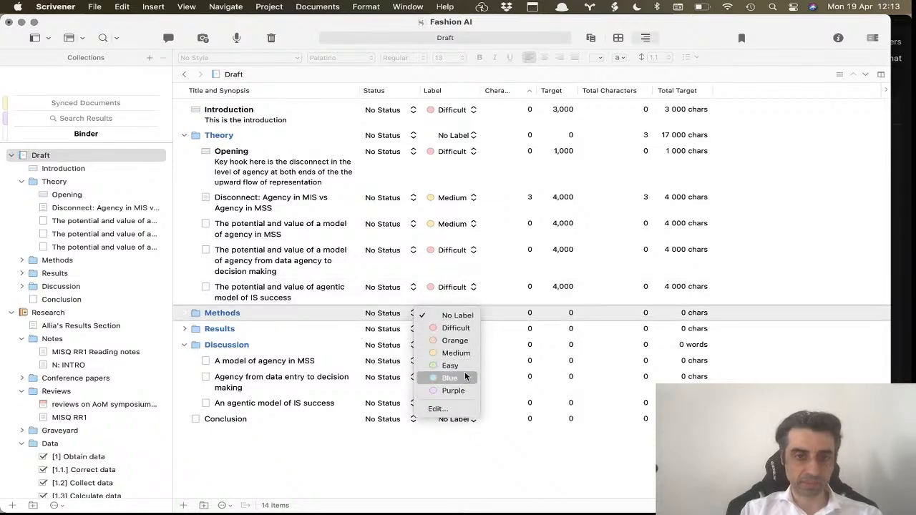
click(461, 378)
click(455, 325)
click(455, 323)
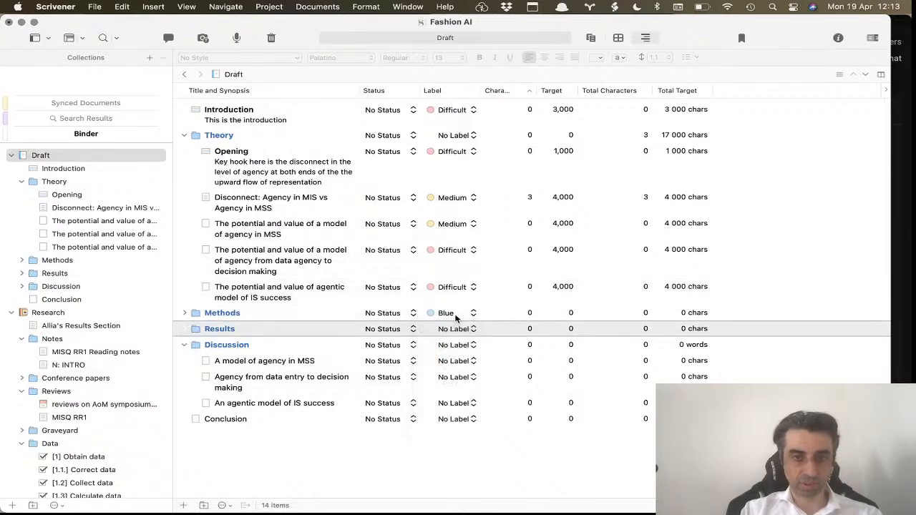
click(458, 312)
click(449, 300)
click(468, 329)
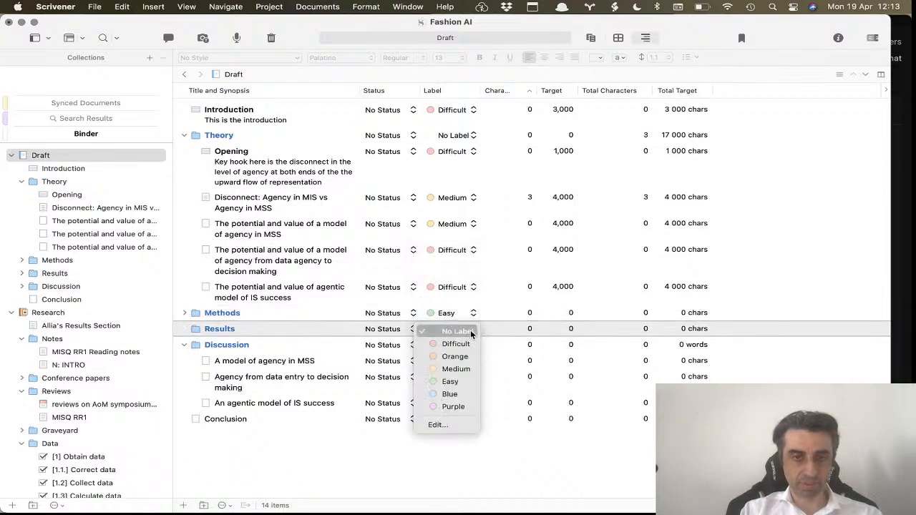
click(464, 377)
Label the three Discussion subsections Easy, Medium and Difficult in their listed order, and label the Conclusion as Difficult.
click(460, 362)
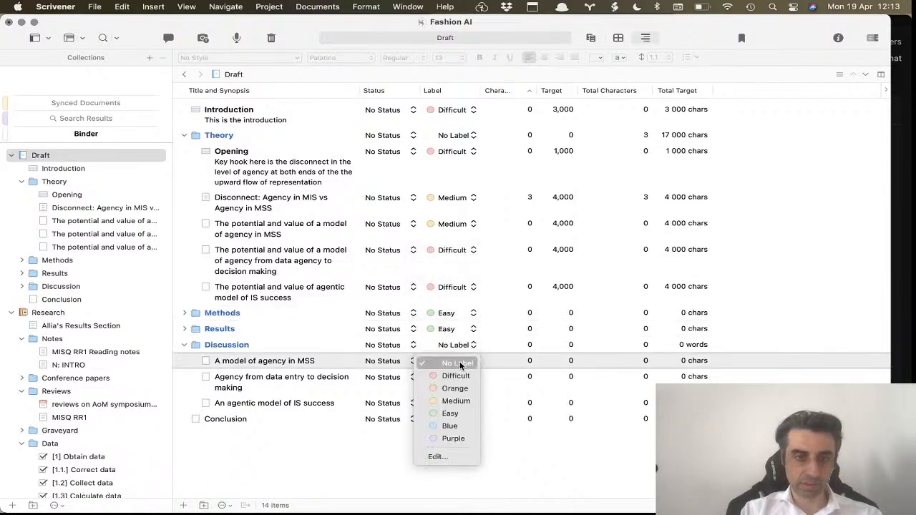
click(462, 413)
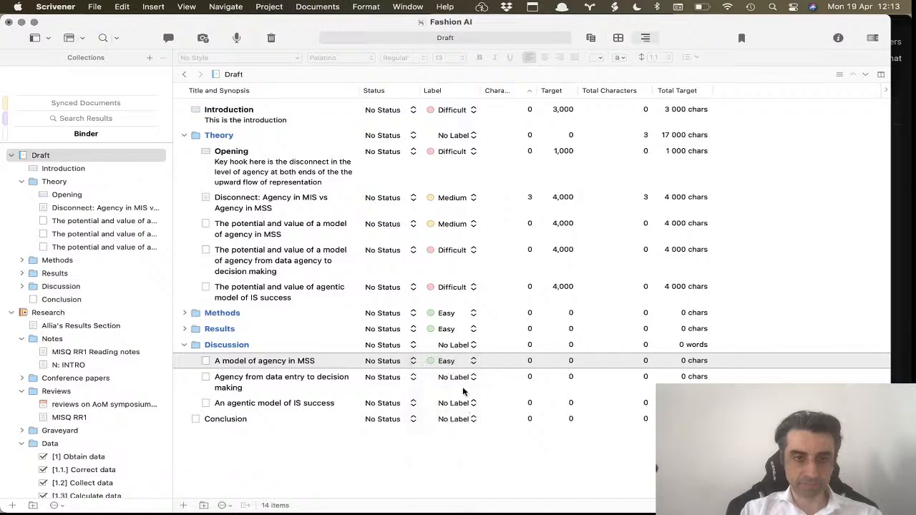
click(462, 386)
click(460, 416)
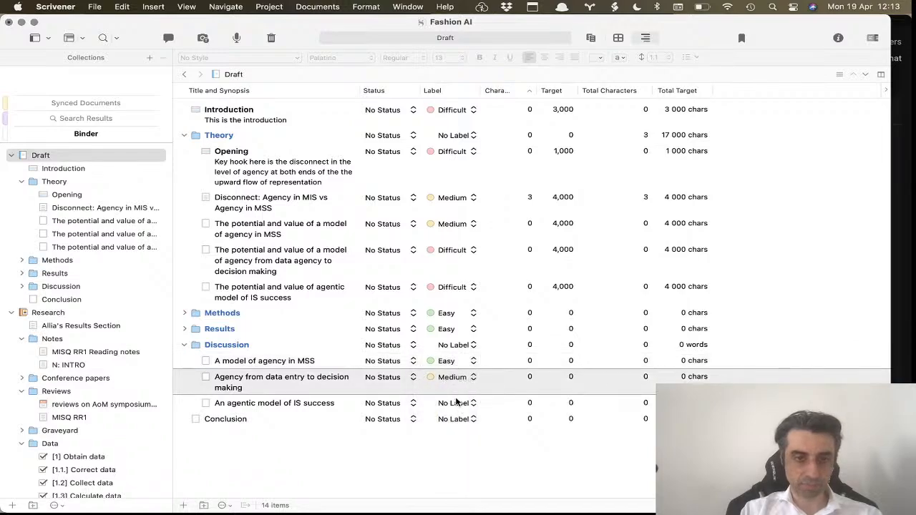
click(455, 402)
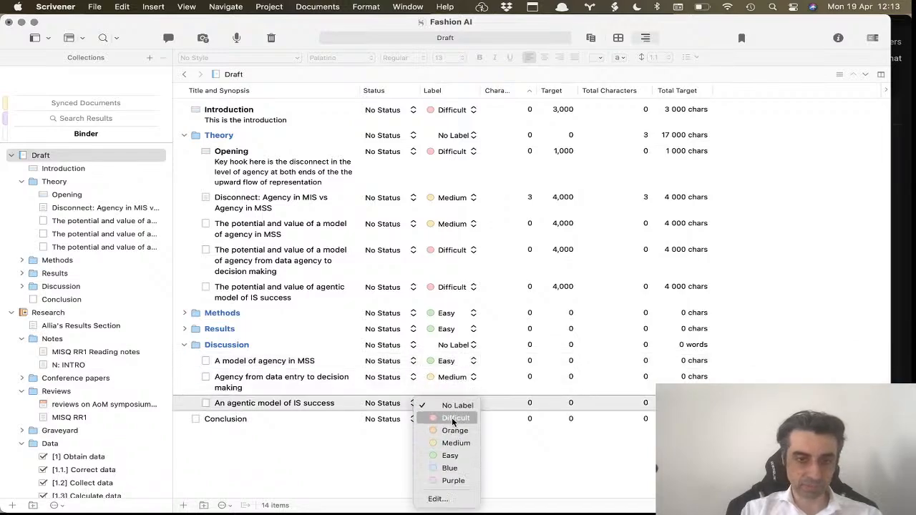
click(453, 418)
click(452, 425)
click(449, 433)
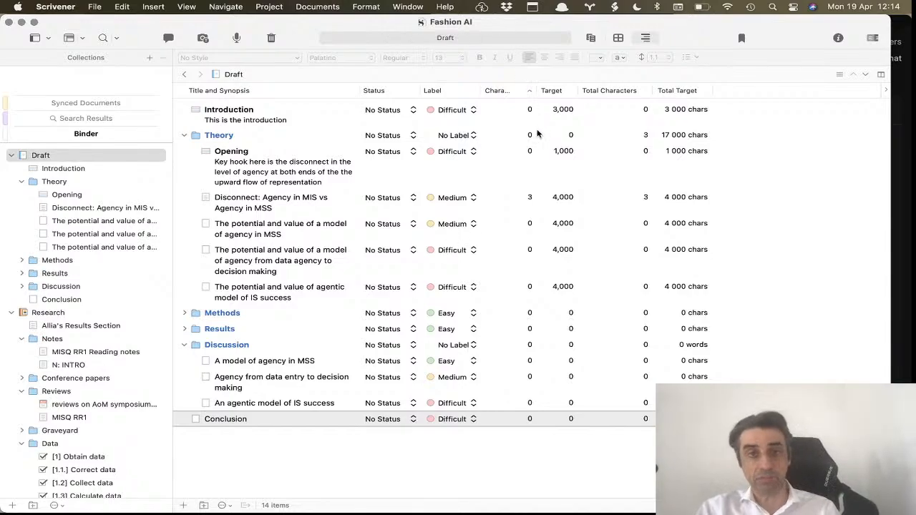
Set the Introduction's status to To Do.
click(398, 113)
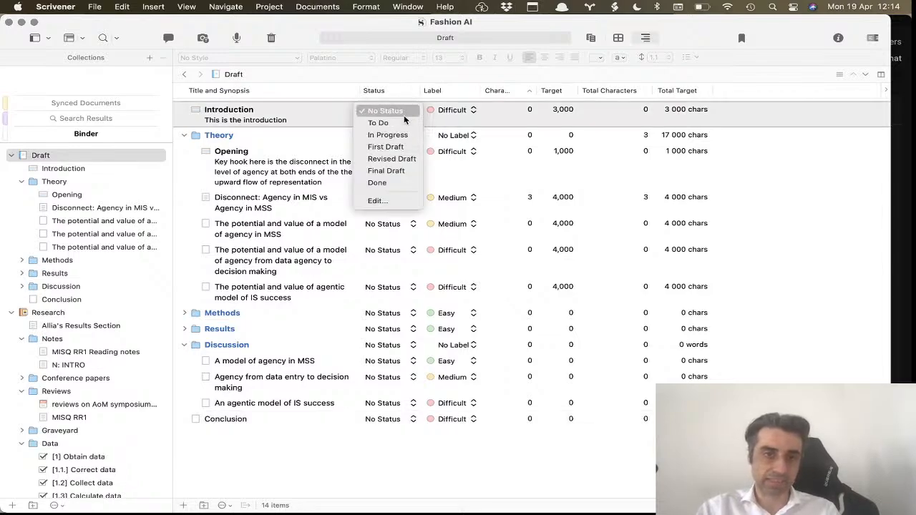
click(404, 124)
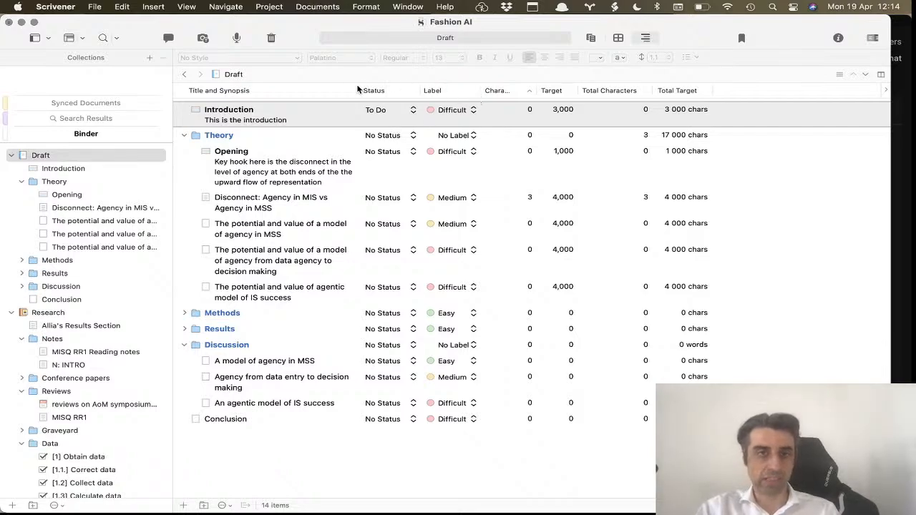
Sort the Draft outline by Status in ascending and descending order, and return it to the manuscript order.
click(390, 92)
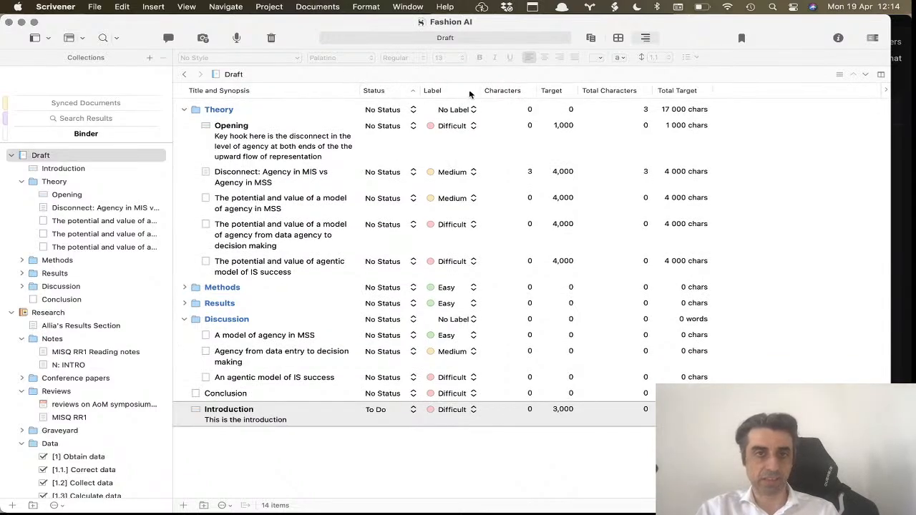
click(399, 92)
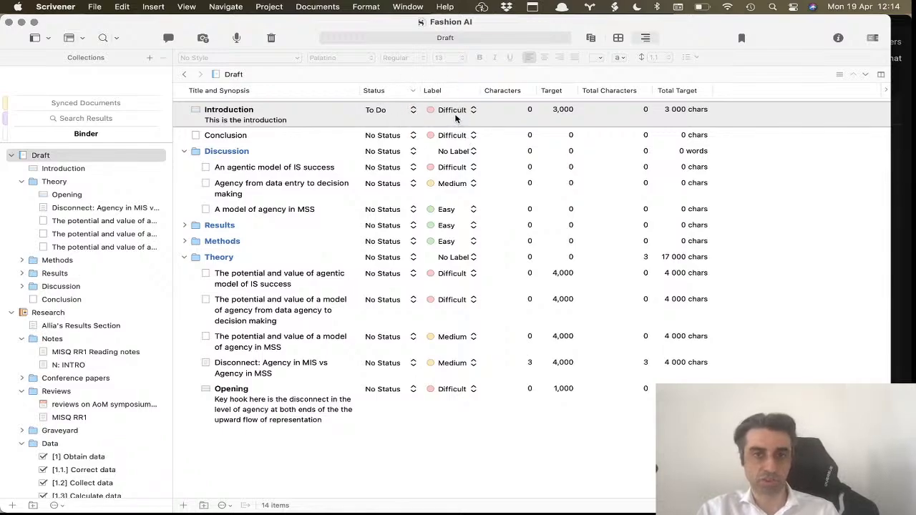
click(379, 94)
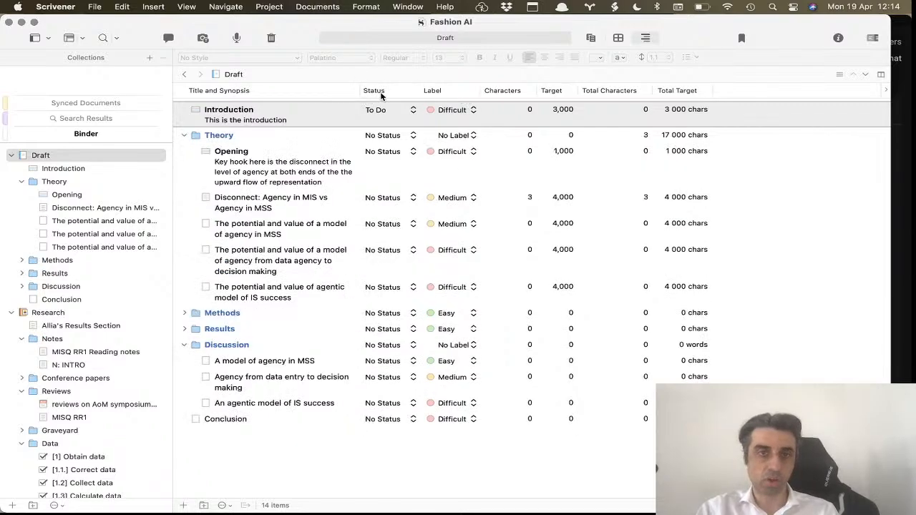
Sort the Draft outline by Label in both directions, and clear the sorting again.
click(455, 94)
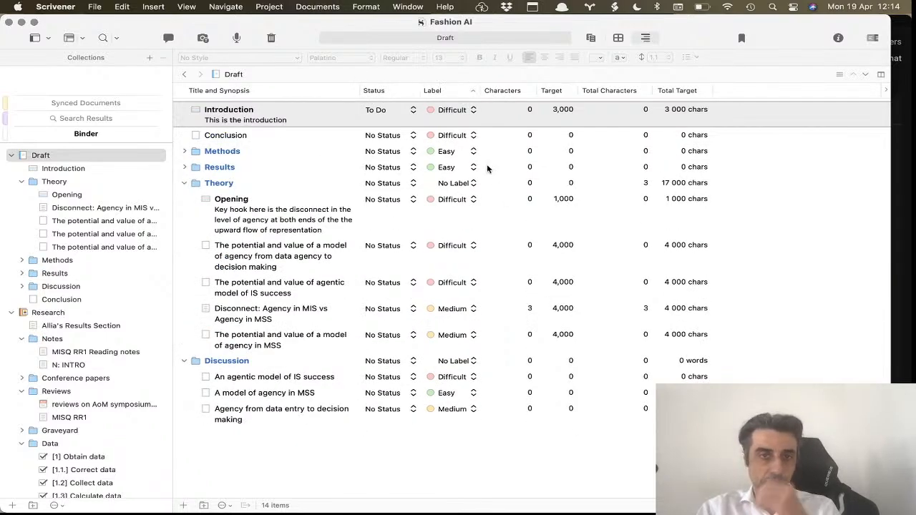
click(449, 93)
click(448, 93)
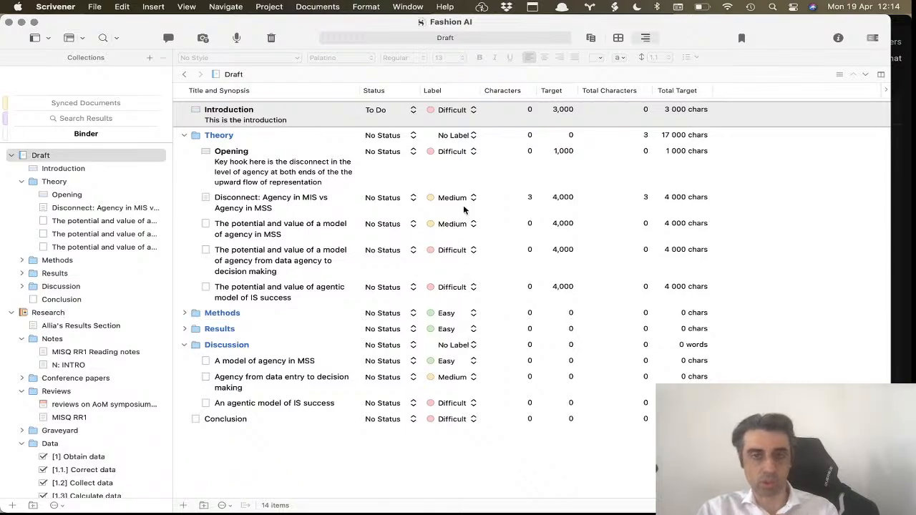
Sort the outline by Label once more, and re-sort it by title in descending order.
click(443, 93)
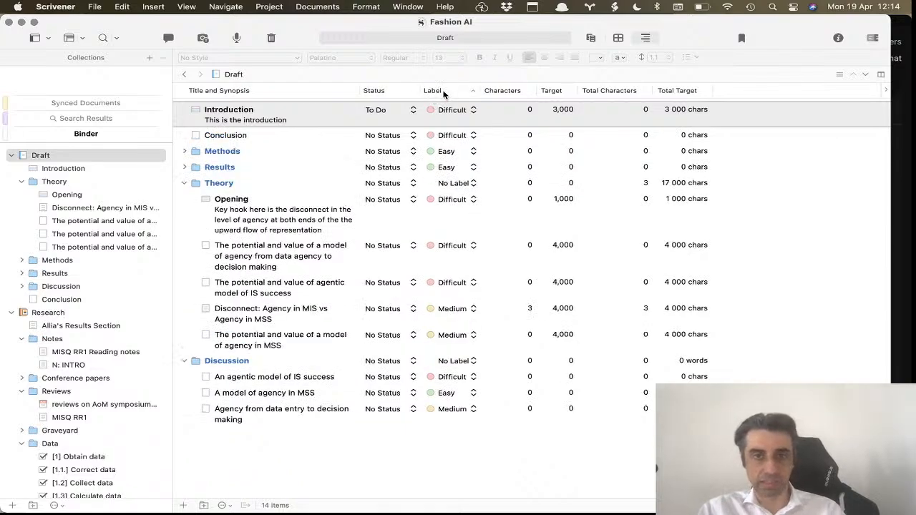
click(289, 94)
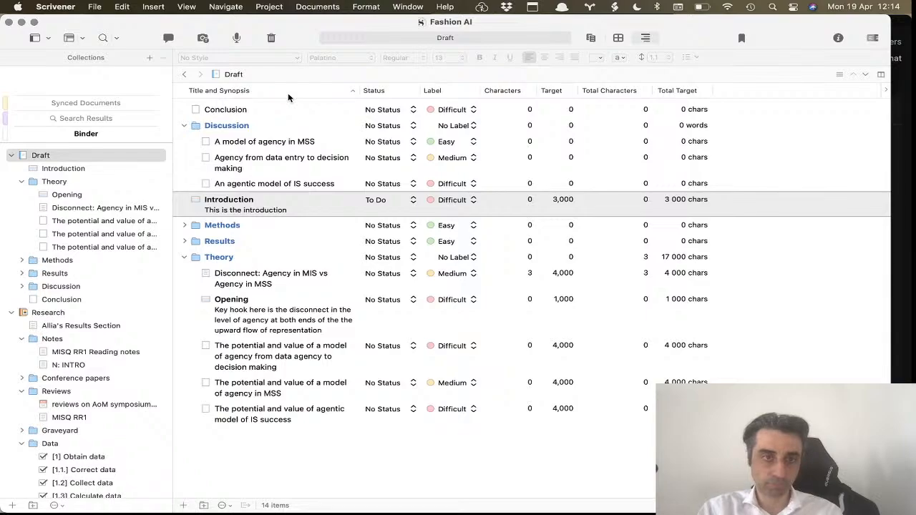
click(288, 96)
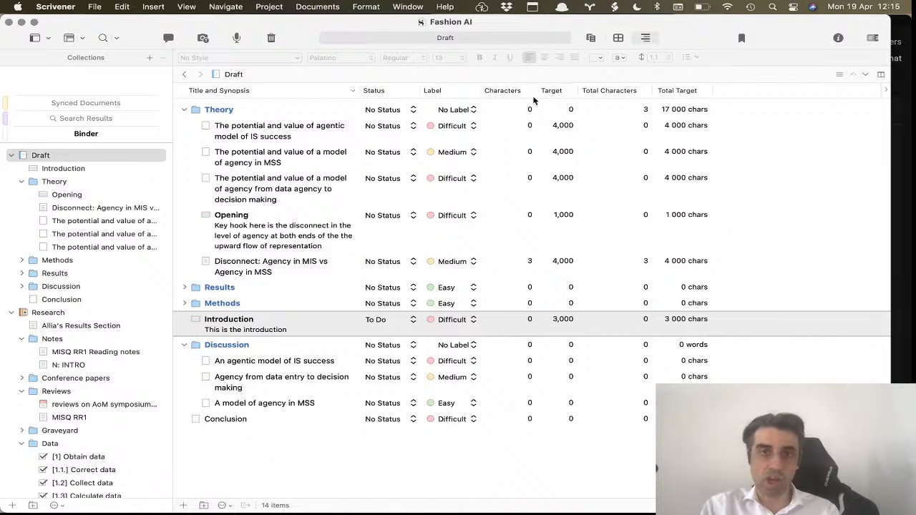
Add the Progress column to the Draft outline.
right_click(749, 91)
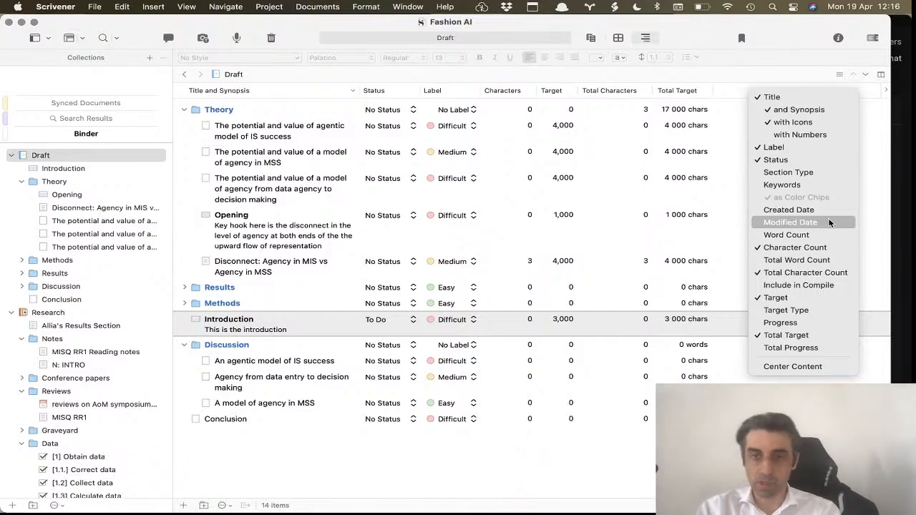
click(813, 326)
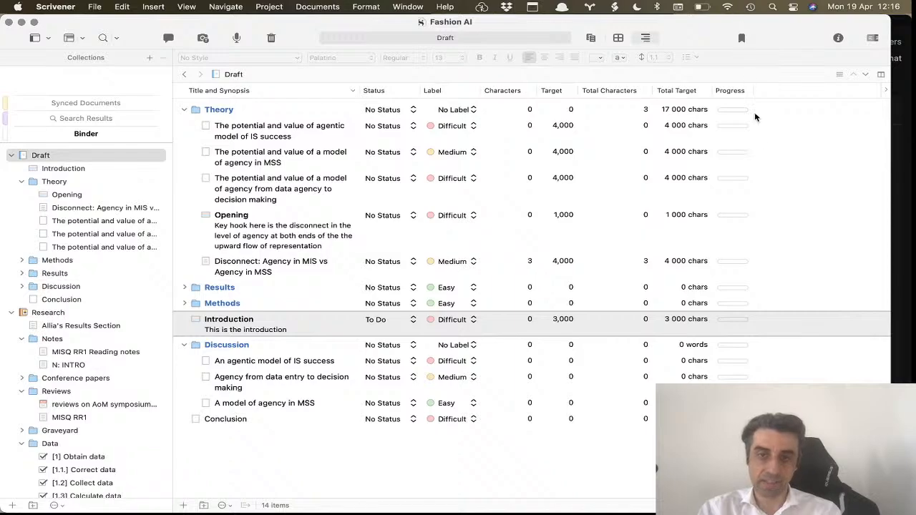
Paste sample review text into the Theory sections on the MIS/MSS disconnect and the model of agency in MSS, and return to the Draft outline.
click(108, 208)
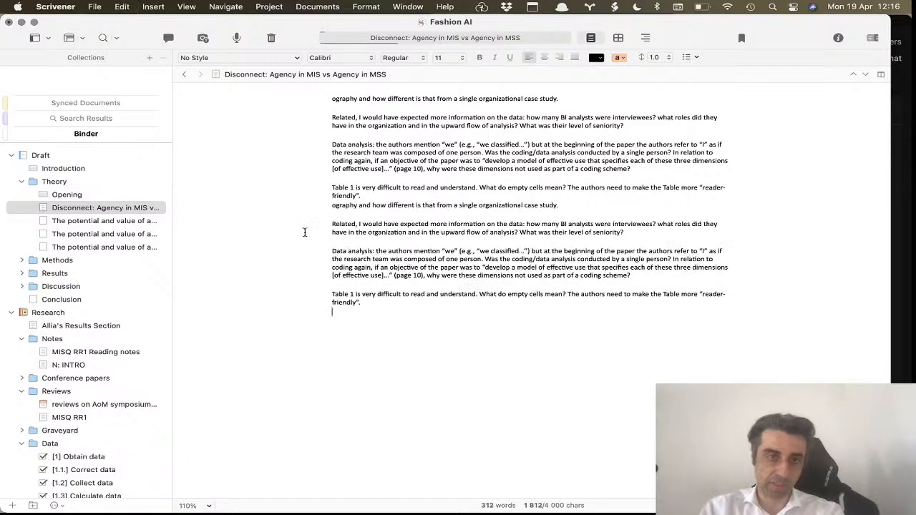
click(127, 220)
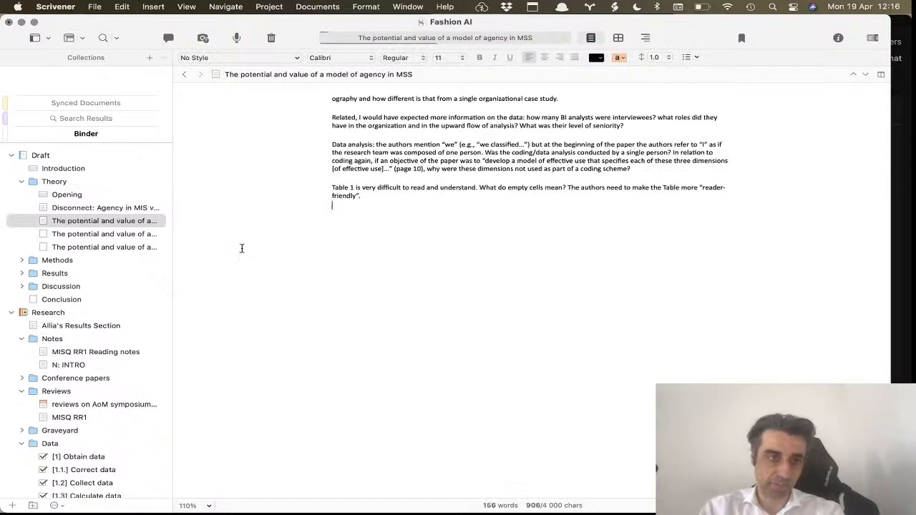
click(89, 155)
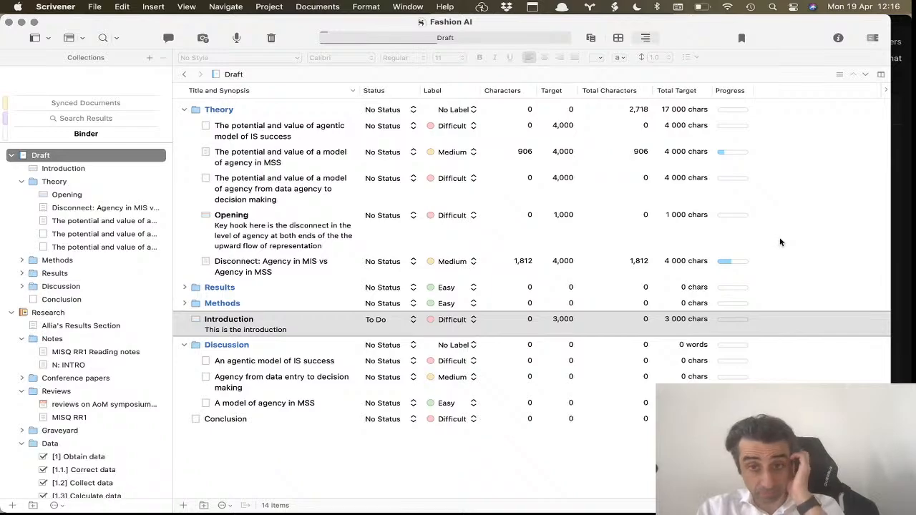
Sort the outline by Progress in descending order and show section numbers with the titles.
click(737, 93)
click(737, 93)
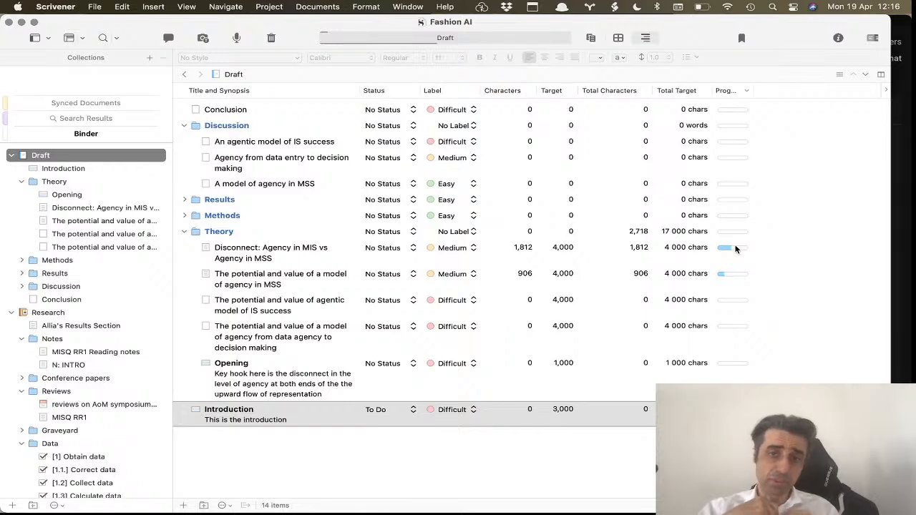
right_click(773, 93)
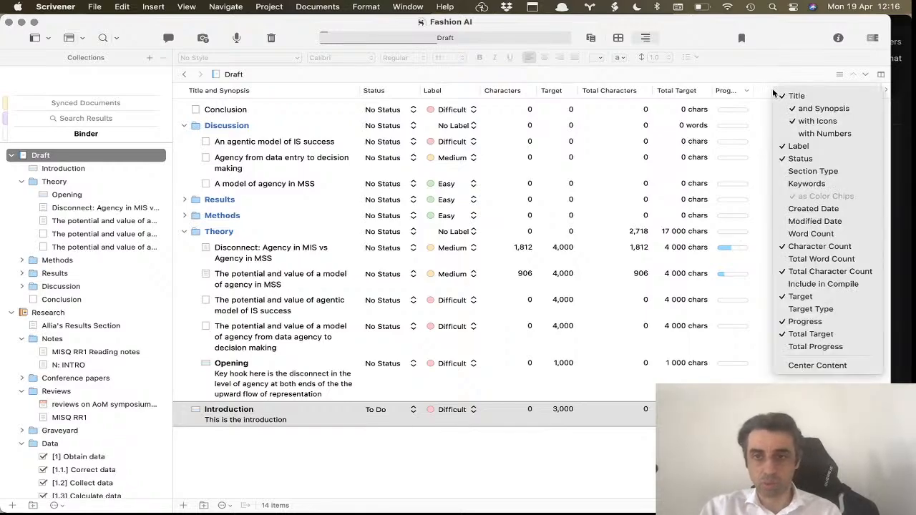
click(831, 134)
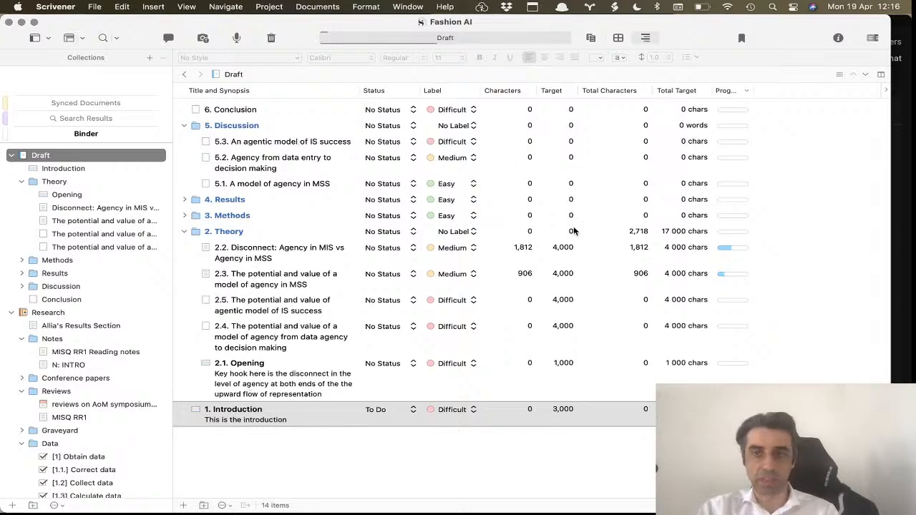
Add the Target Type column and view the Conclusion's Words and Characters options without changing the choice.
right_click(790, 81)
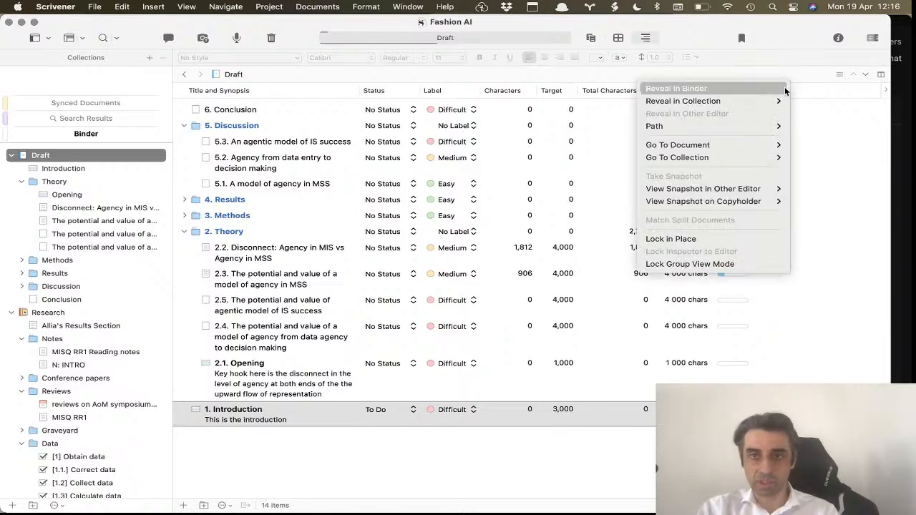
click(756, 73)
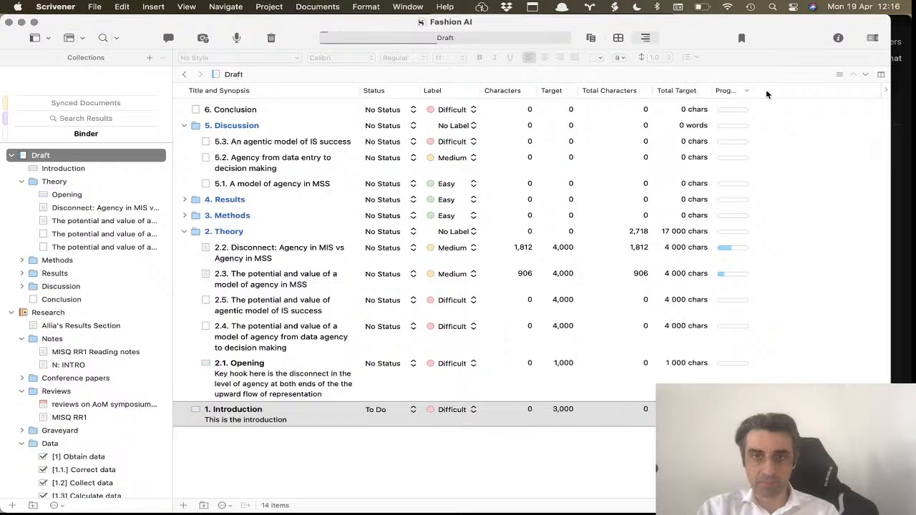
right_click(782, 90)
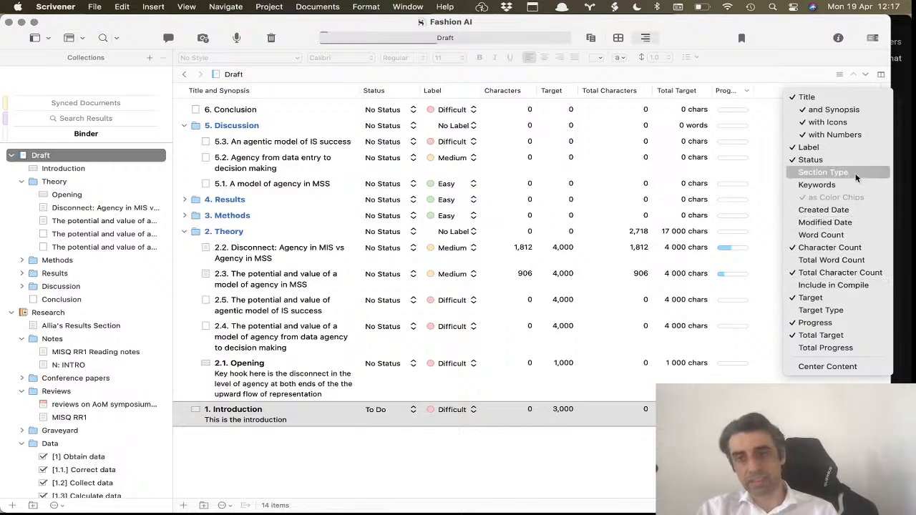
click(875, 310)
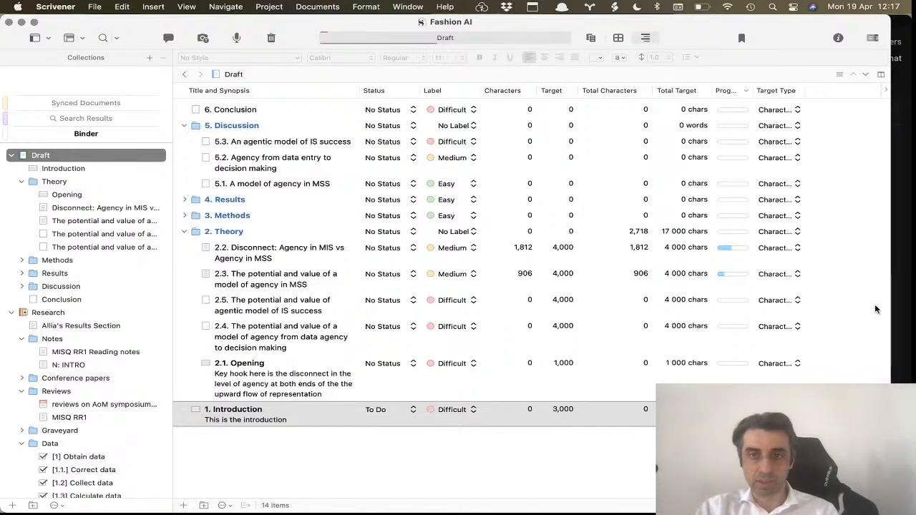
click(787, 116)
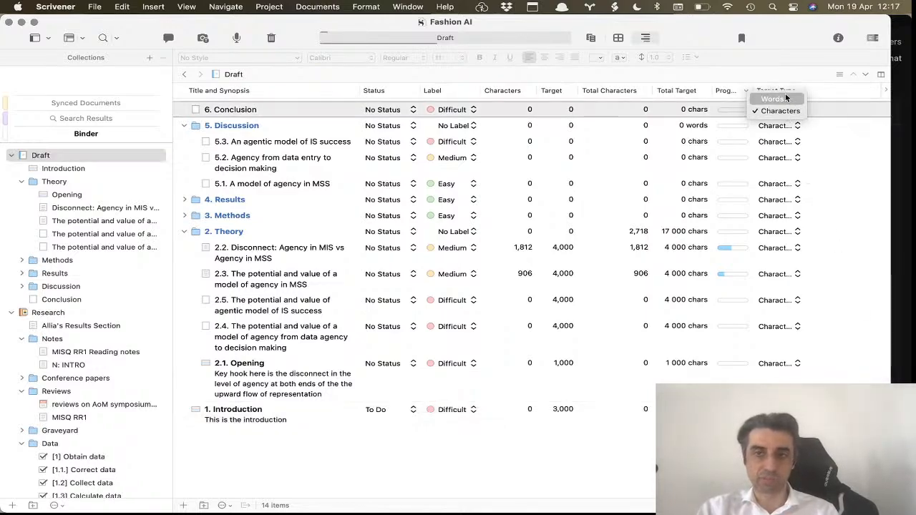
click(847, 199)
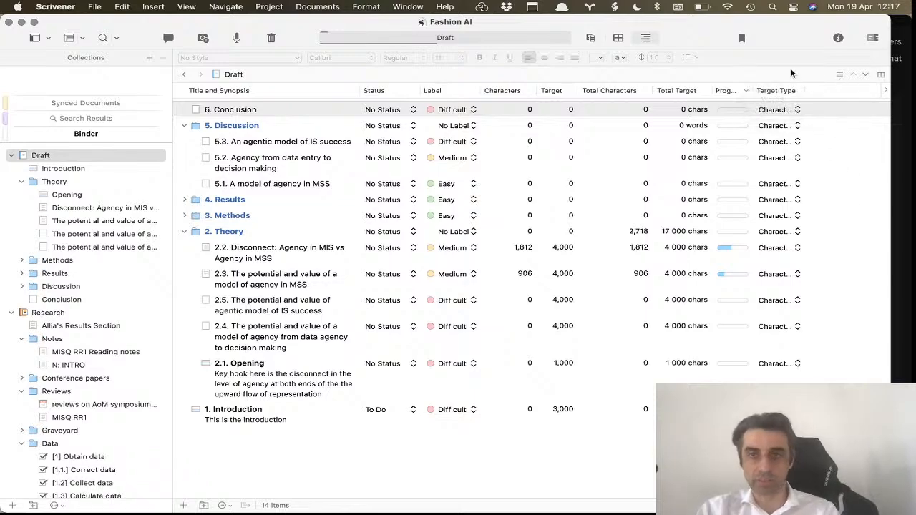
Add the Total Progress column to the outline and select the Theory folder to inspect its overall progress.
right_click(839, 91)
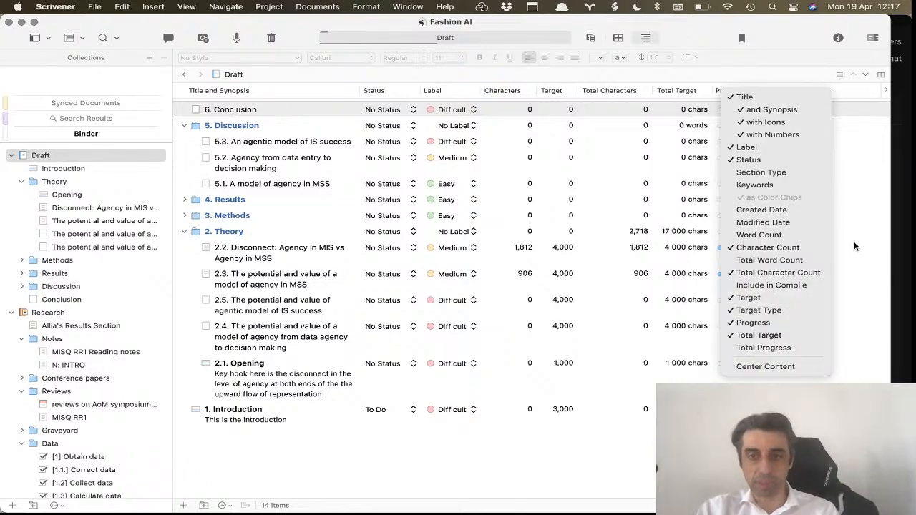
click(800, 349)
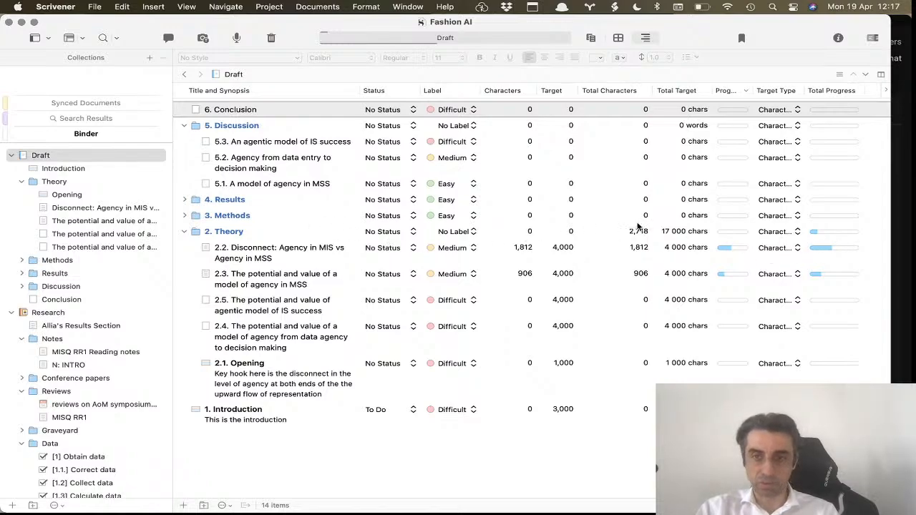
click(818, 236)
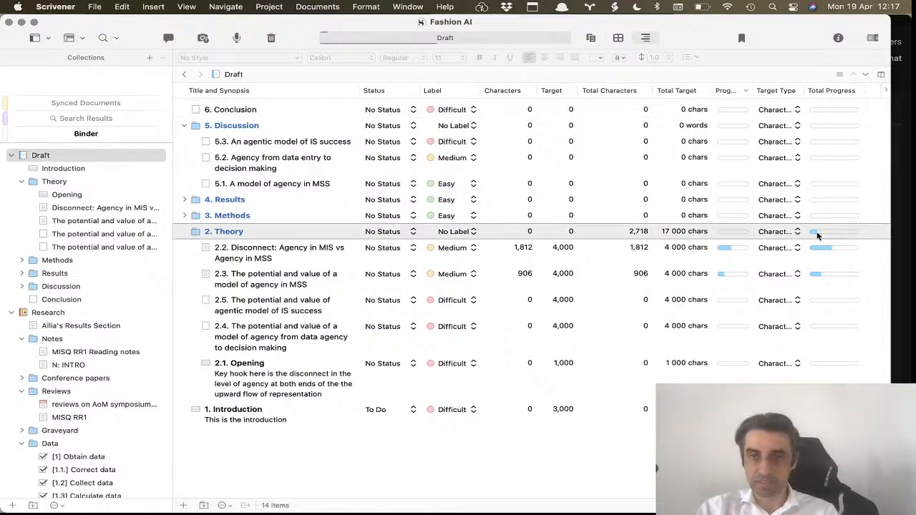
right_click(818, 236)
click(900, 350)
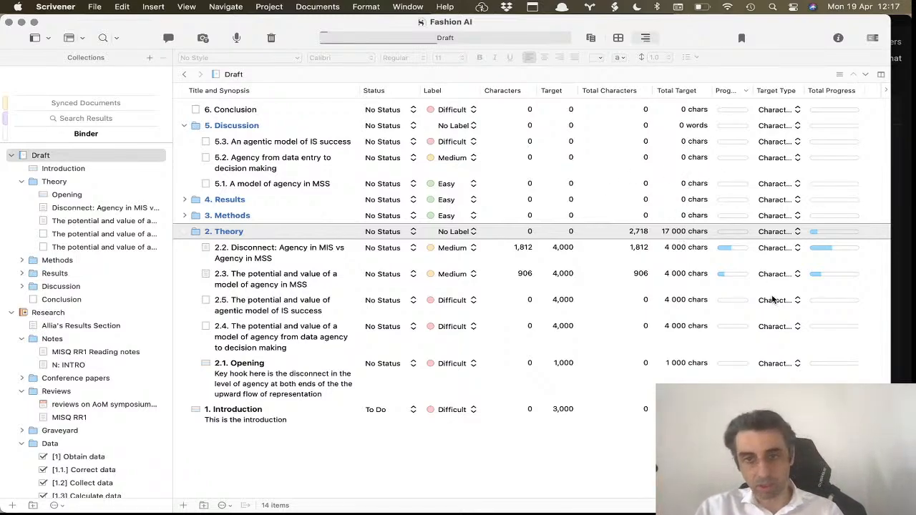
Remove the Target Type column from the outline.
right_click(779, 97)
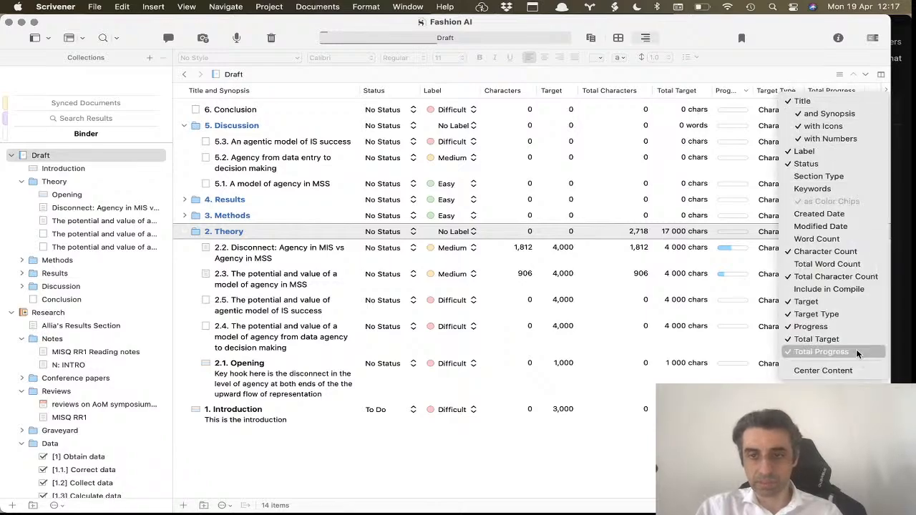
click(845, 314)
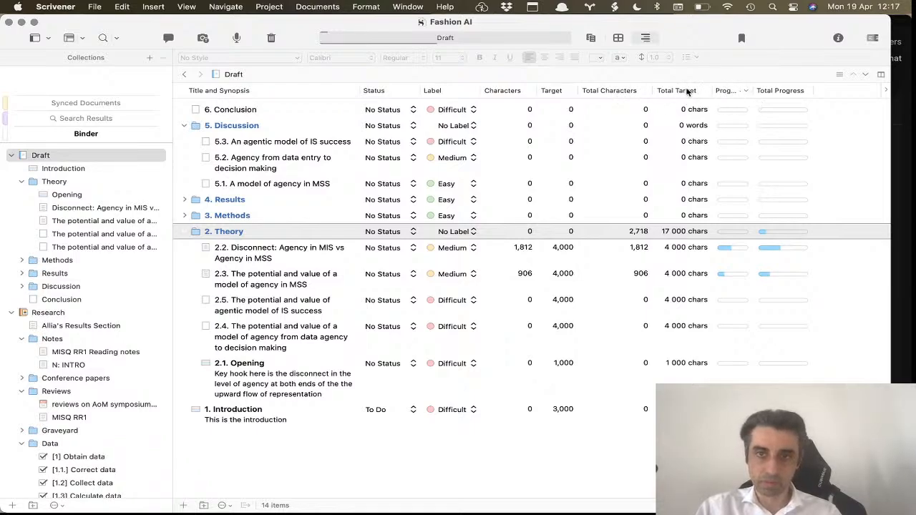
right_click(631, 90)
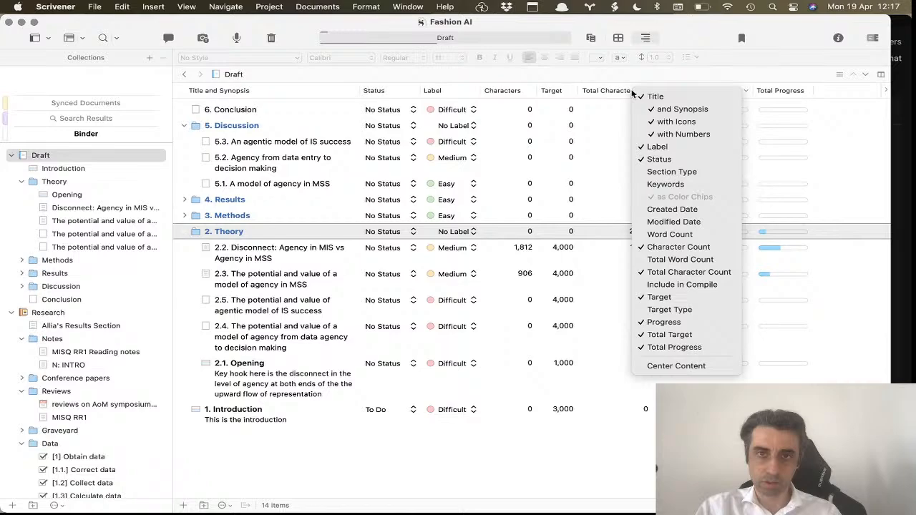
click(542, 94)
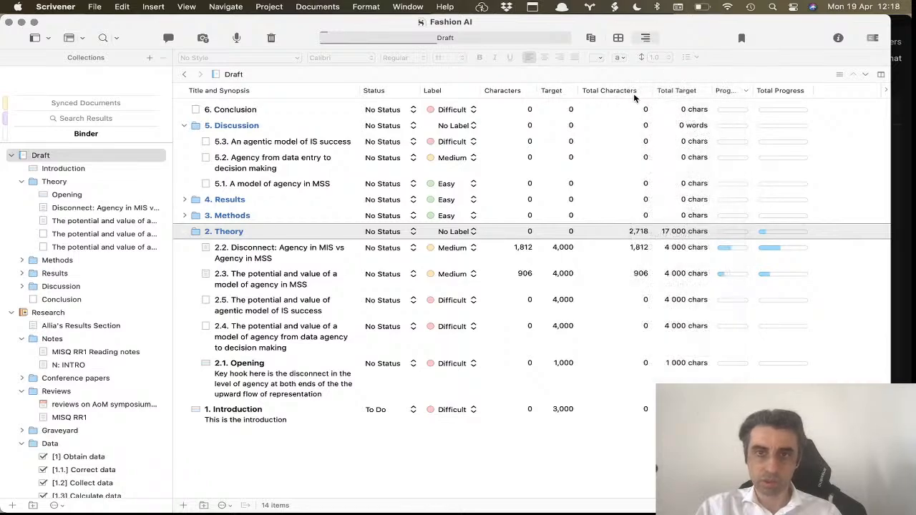
right_click(685, 94)
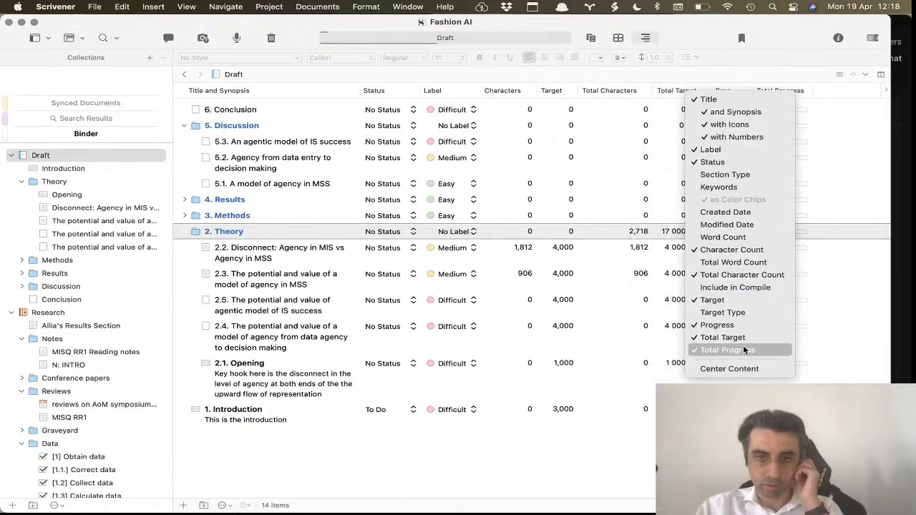
click(677, 149)
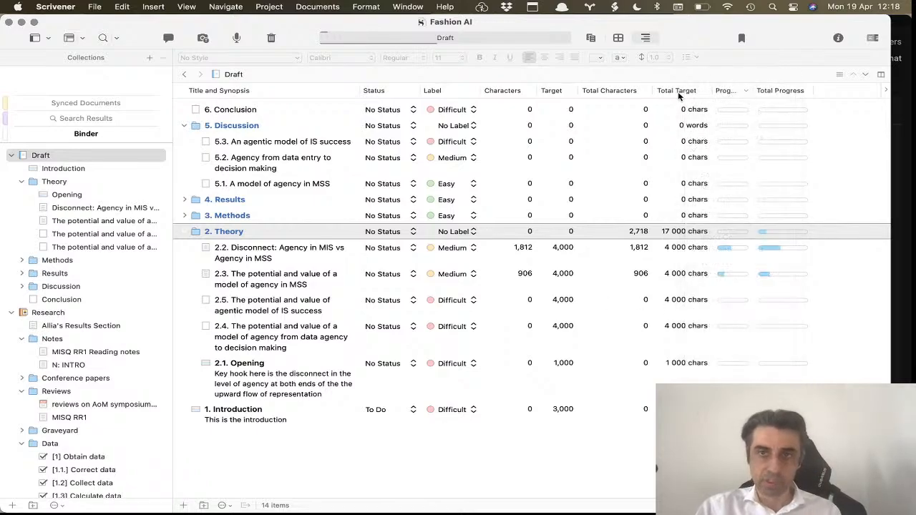
Reorder the outline columns so that Status and Label precede Title and Synopsis, and Progress comes directly before Characters.
drag(714, 91, 498, 90)
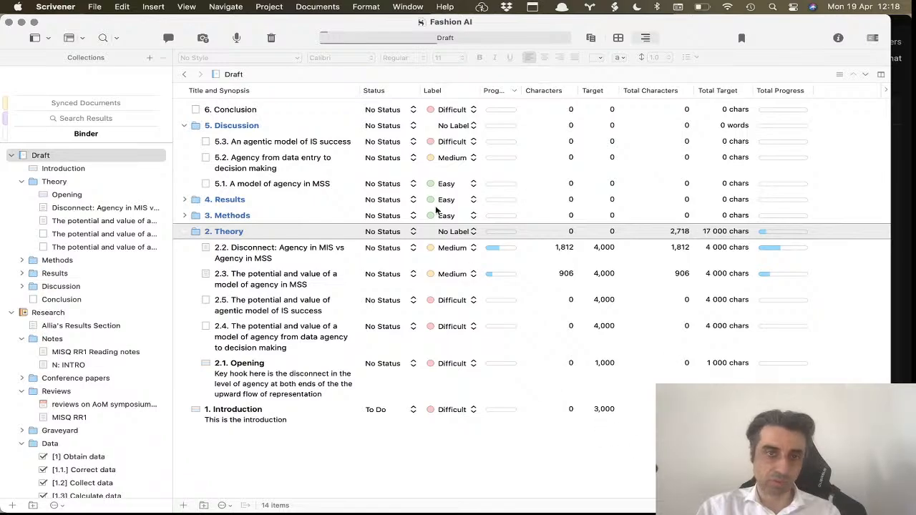
drag(432, 91, 209, 100)
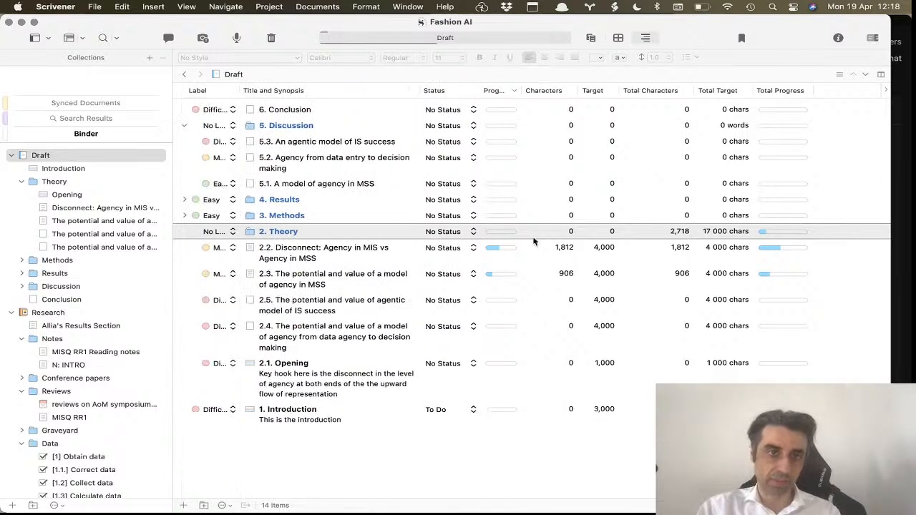
drag(458, 90, 198, 107)
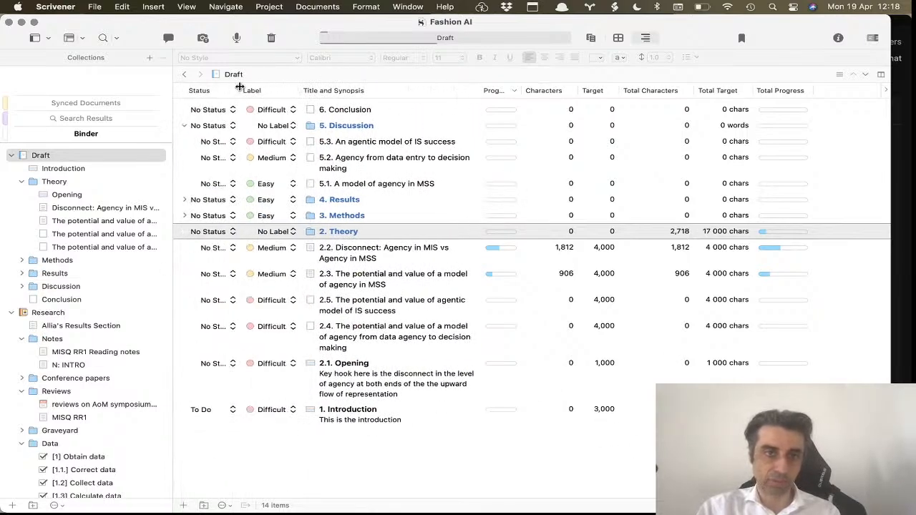
Move the Label column so that it sits directly after Title and Synopsis in the Draft outline.
drag(258, 91, 447, 89)
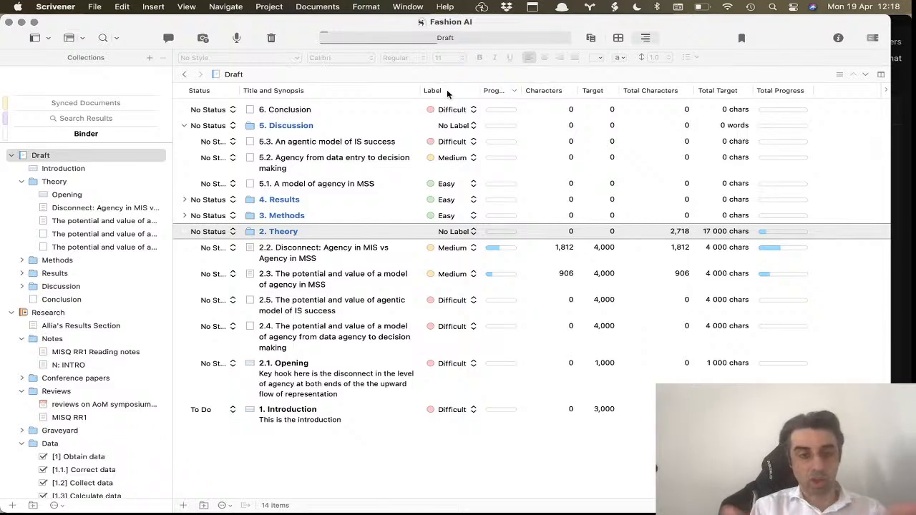
Switch to OmniOutliner, review the Theory arguments in the Fashion AI RR1 outline, and minimise its window.
key(alt+space)
text(mn)
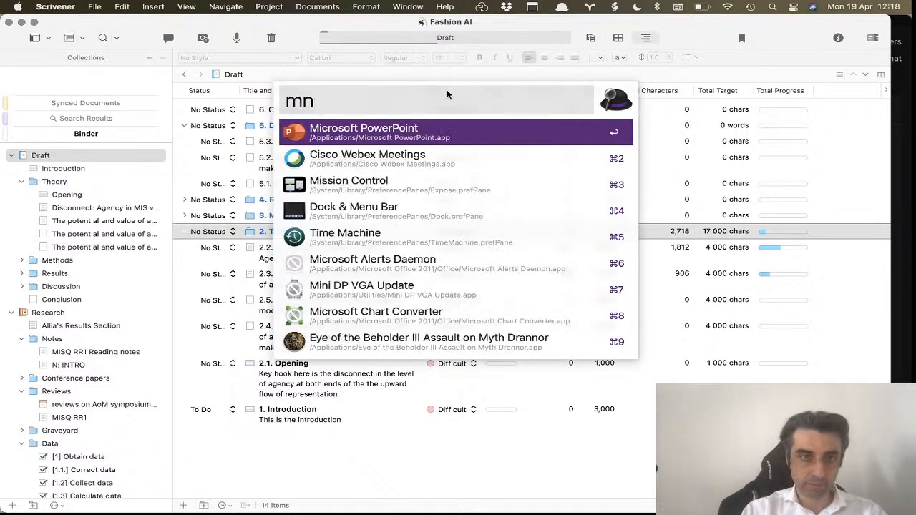
key(Left)
key(Left)
text(o)
key(Return)
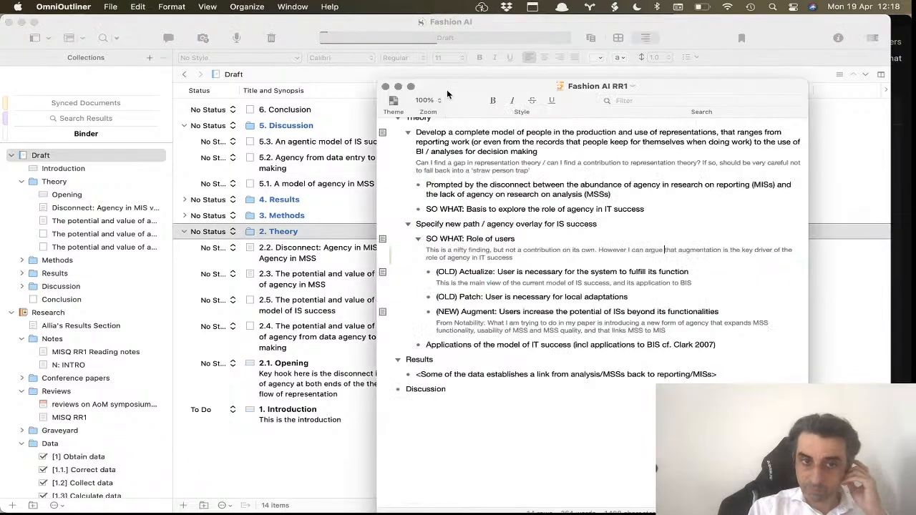
scroll(558, 215, up, 2)
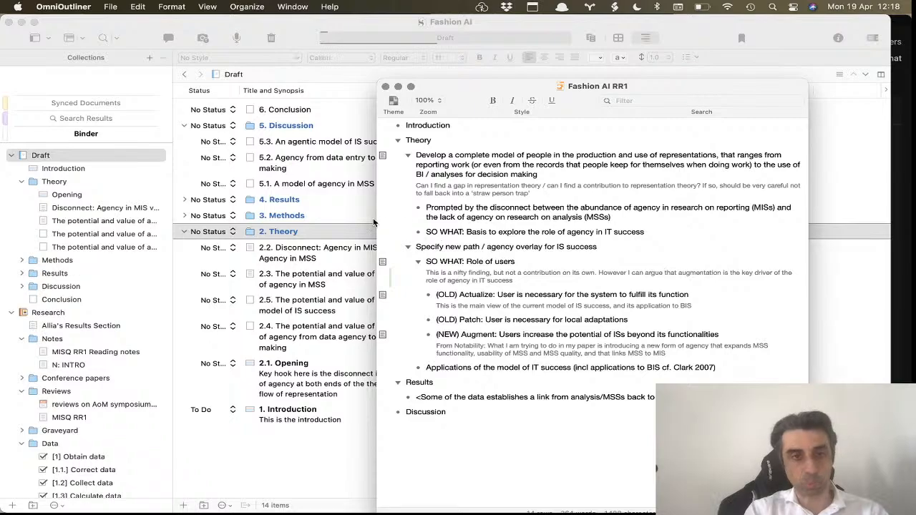
click(399, 87)
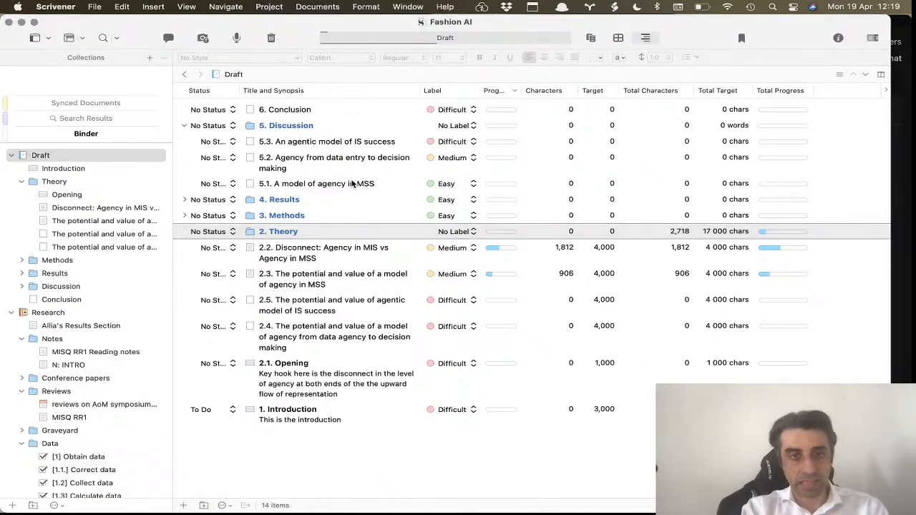
Add a document titled "Discuss agency" beneath "A model of agency in MSS" in the Discussion section.
click(356, 185)
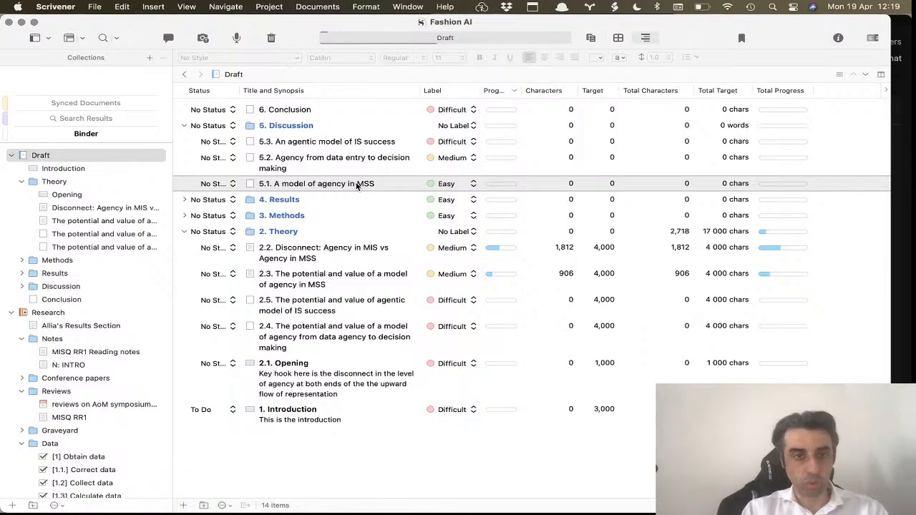
right_click(356, 185)
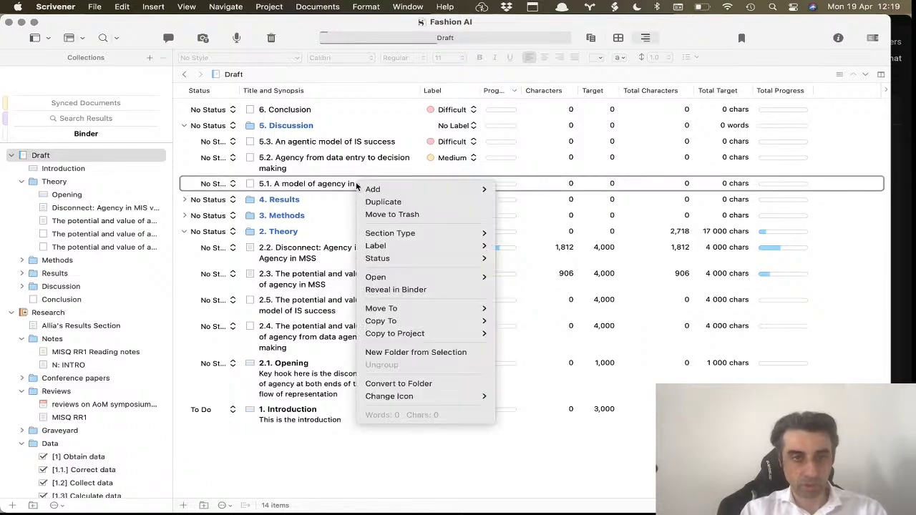
key(Escape)
click(183, 505)
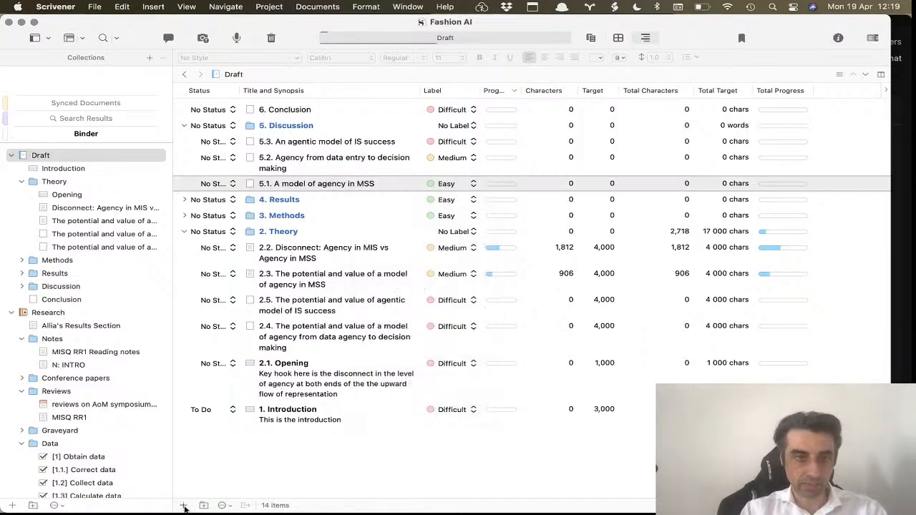
drag(253, 186, 279, 207)
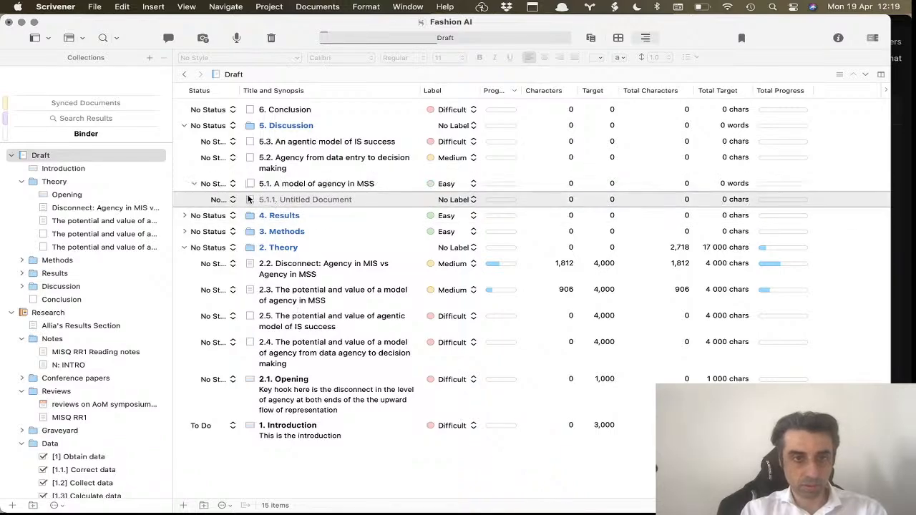
click(395, 196)
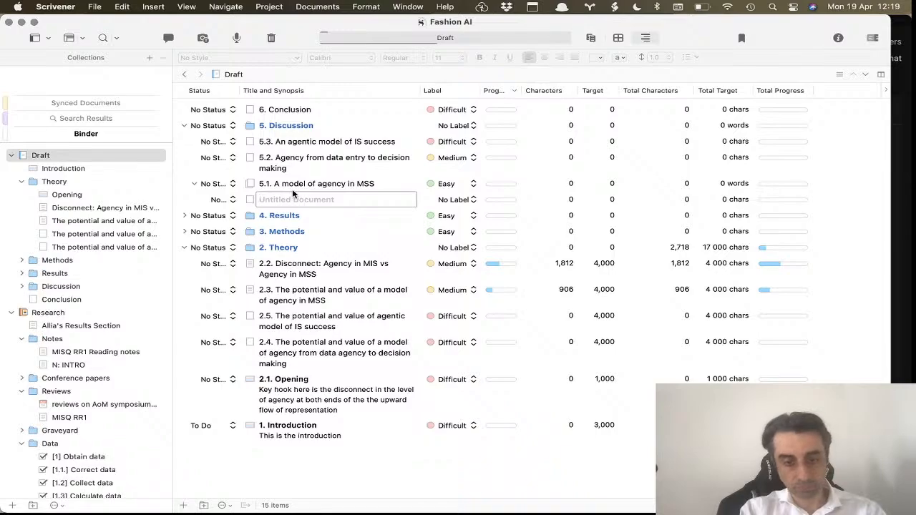
text(Disc)
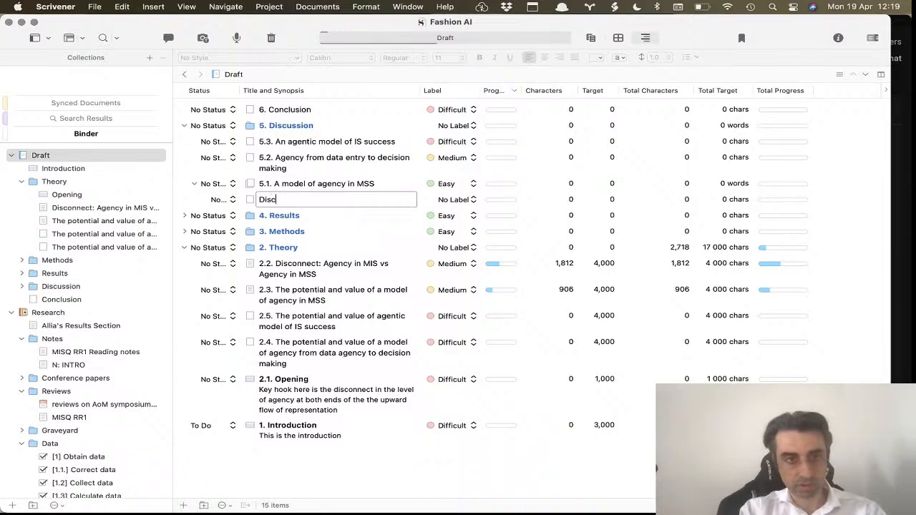
text(uss agency)
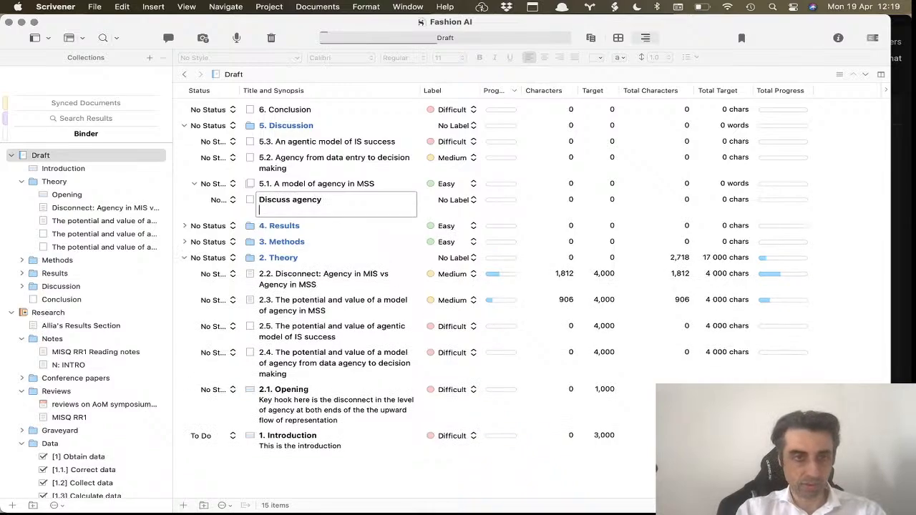
key(Return)
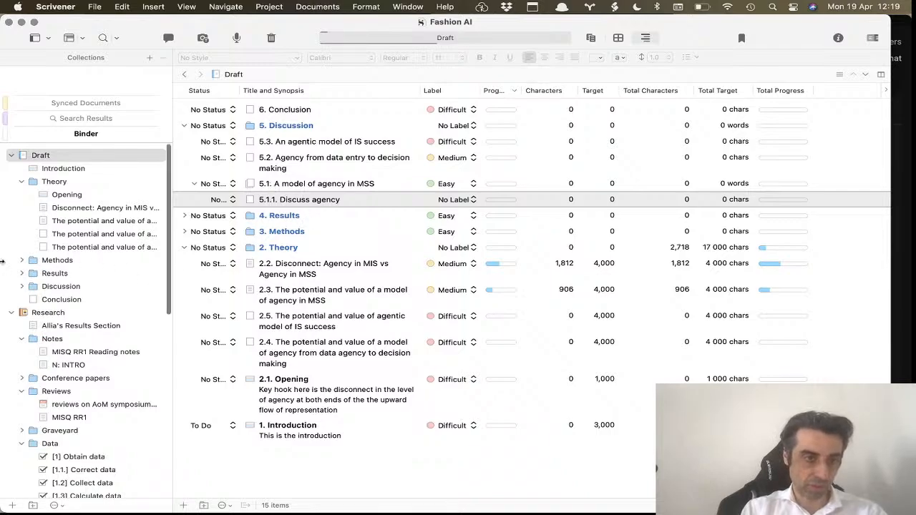
View the subdocuments of "A model of agency in MSS" as an outline and return to the Draft outline.
click(22, 286)
click(99, 300)
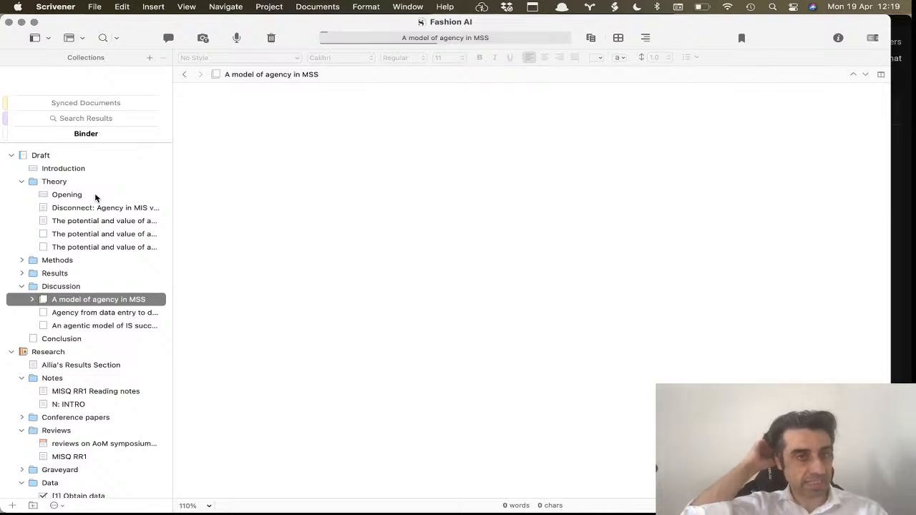
click(646, 39)
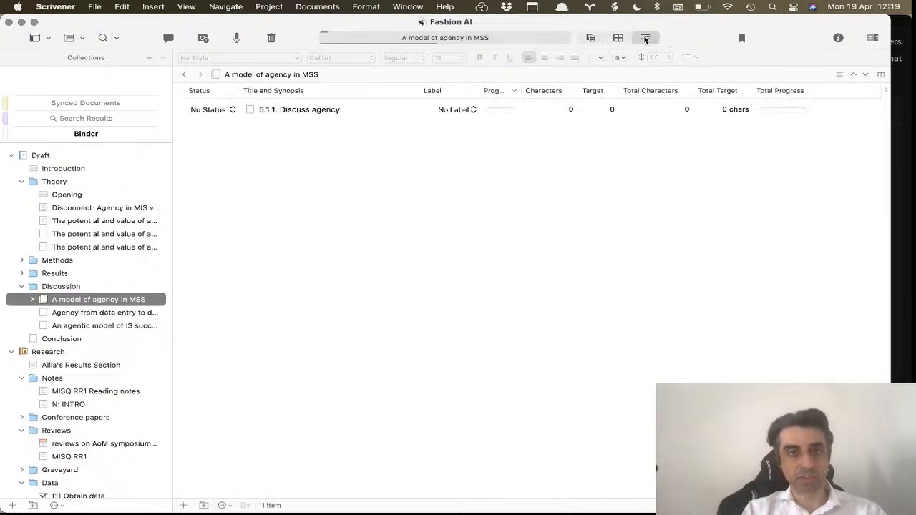
click(61, 158)
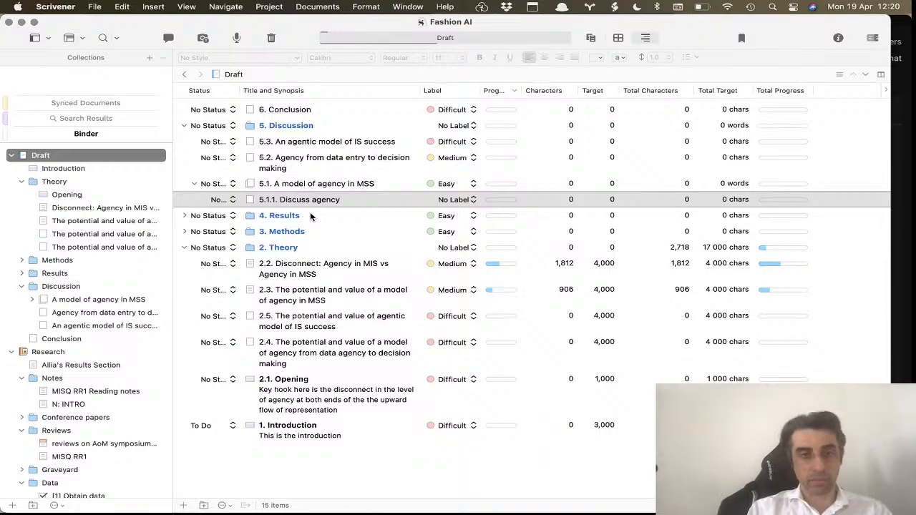
Look through the Research items in the binder and open the recent project Choir Leaders.
key(ctrl+Up)
click(529, 337)
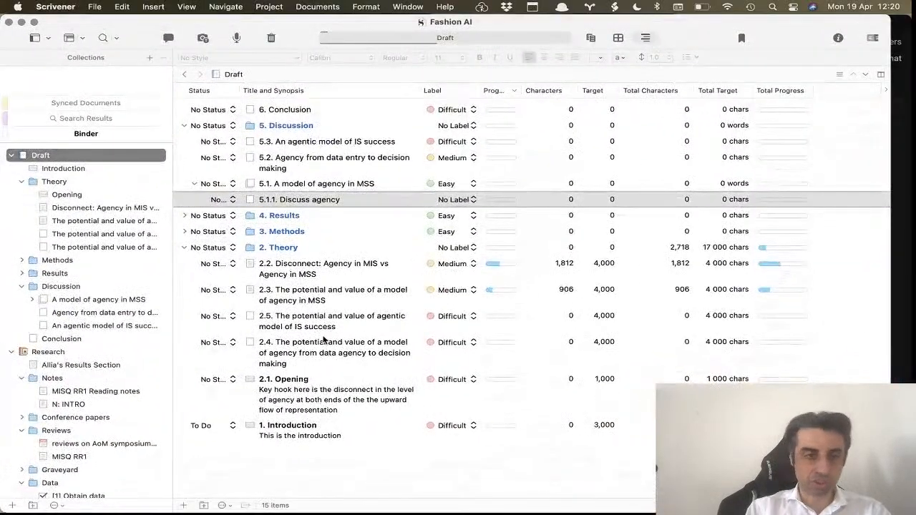
scroll(129, 300, down, 10)
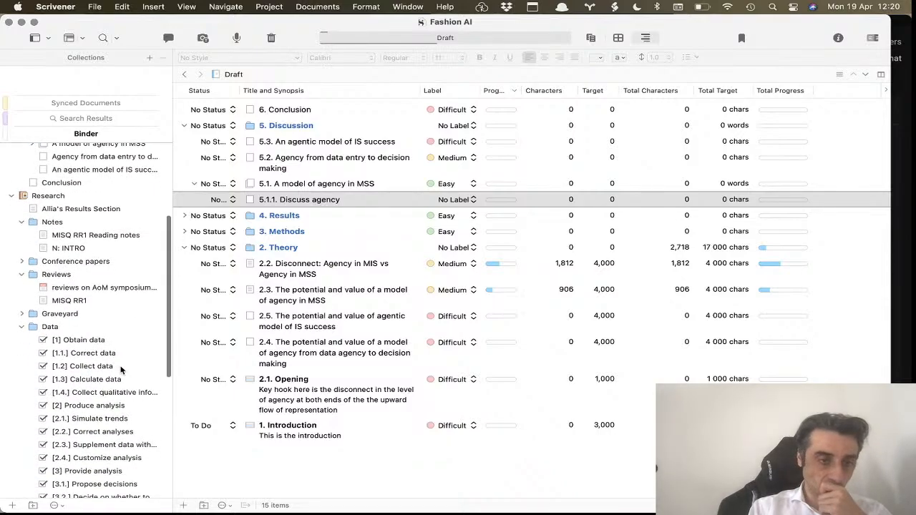
click(93, 6)
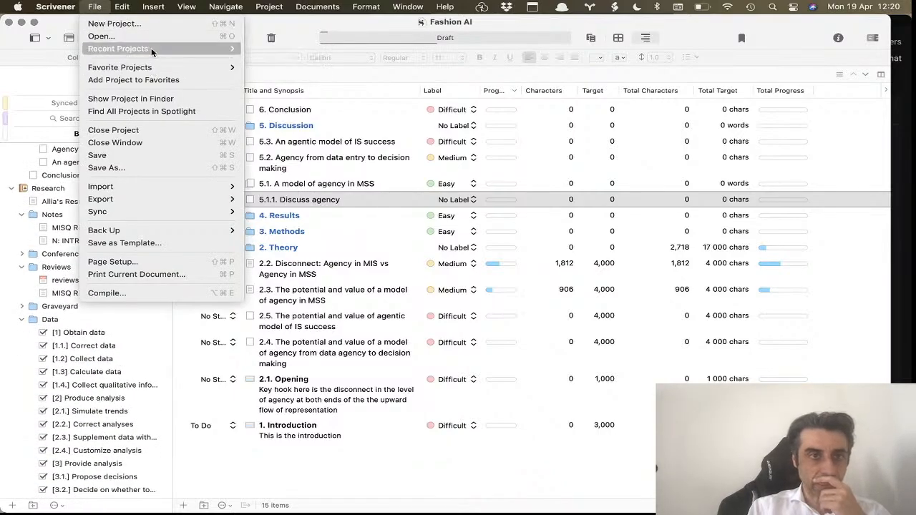
mouse_move(152, 49)
click(330, 48)
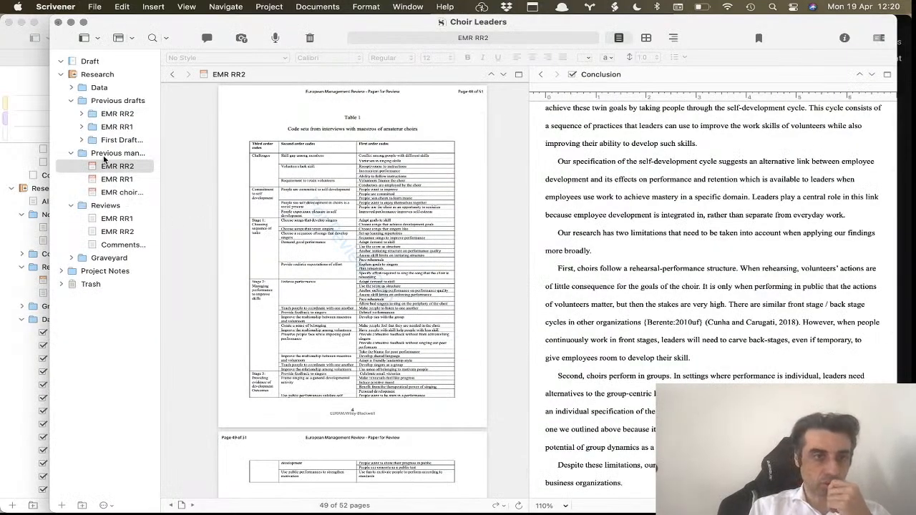
Expand the Notes of the EMR RR2 previous draft and view the note N: T1 from its beginning.
click(81, 114)
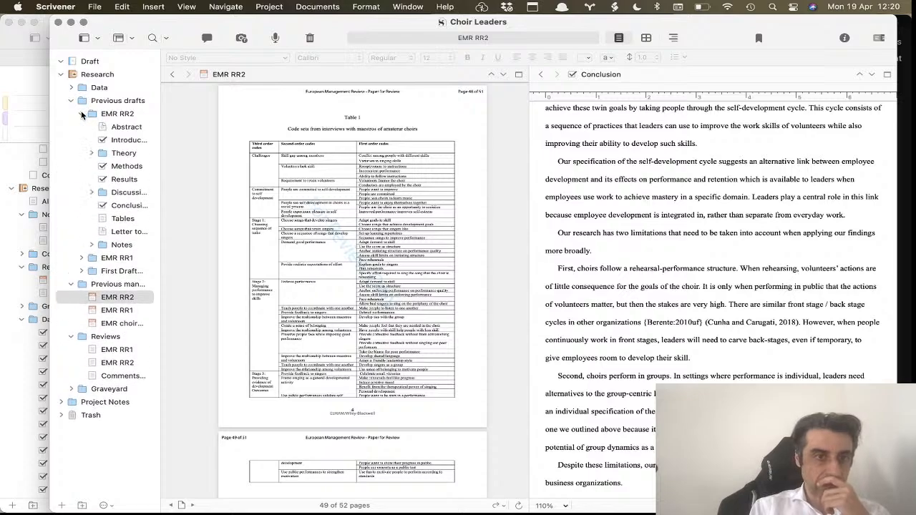
click(92, 245)
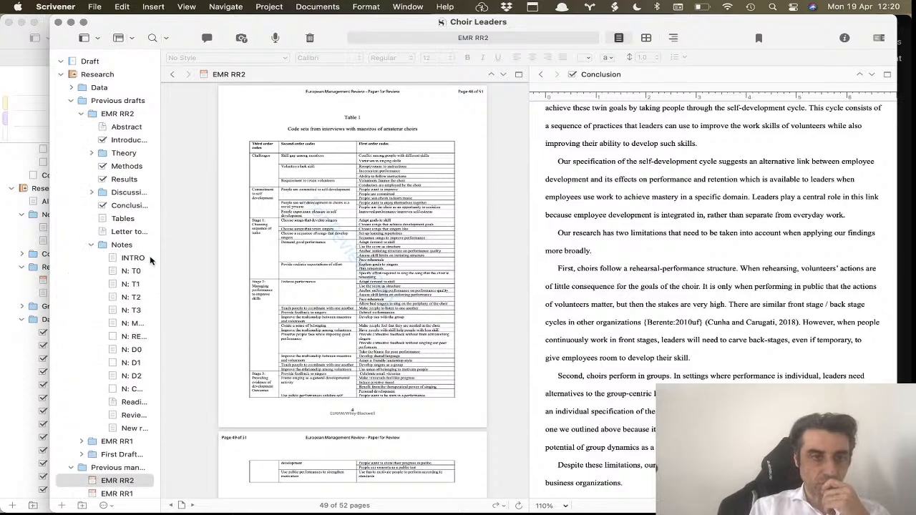
click(143, 284)
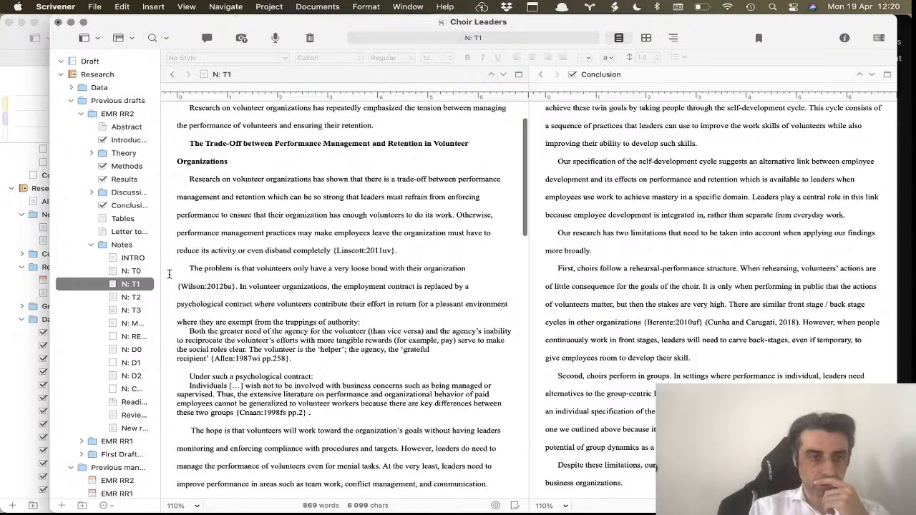
scroll(228, 315, up, 3)
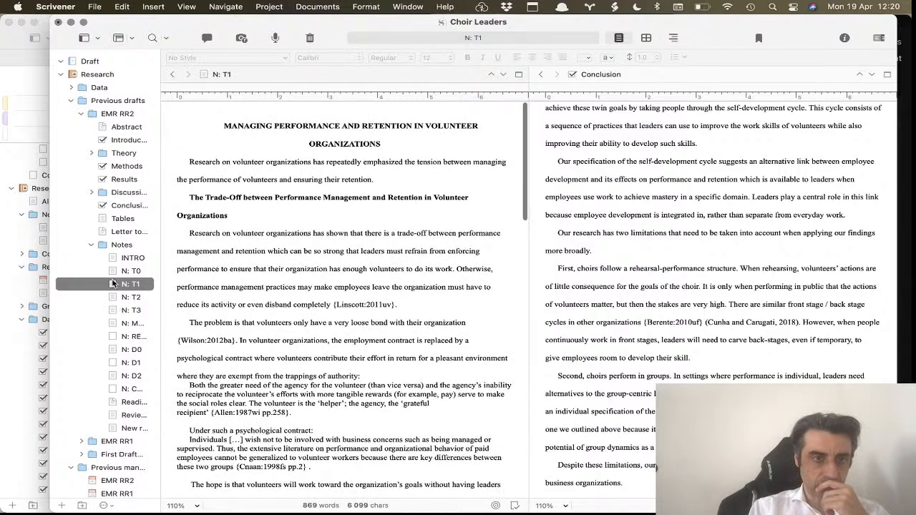
Examine the numbered reverse outline of the discussion in the note N: D0, then close the Choir Leaders project.
click(138, 352)
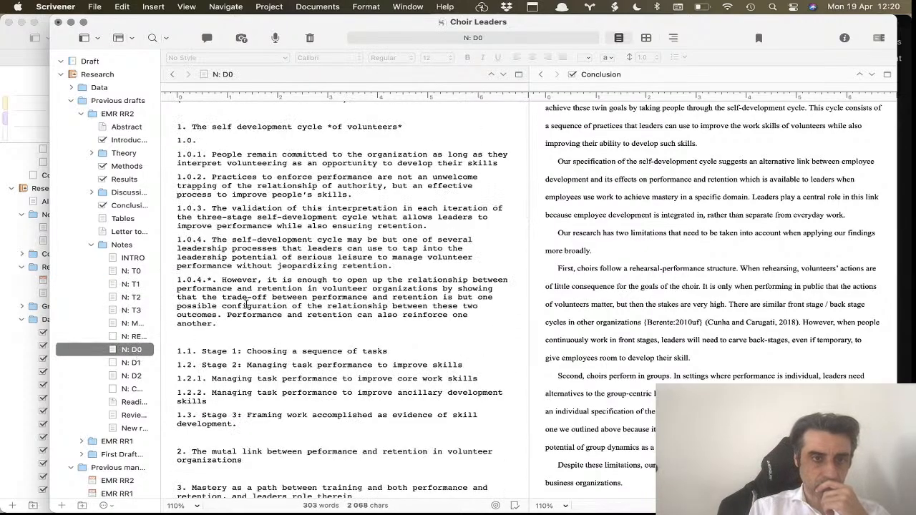
scroll(247, 304, up, 2)
drag(179, 158, 263, 411)
scroll(267, 408, down, 3)
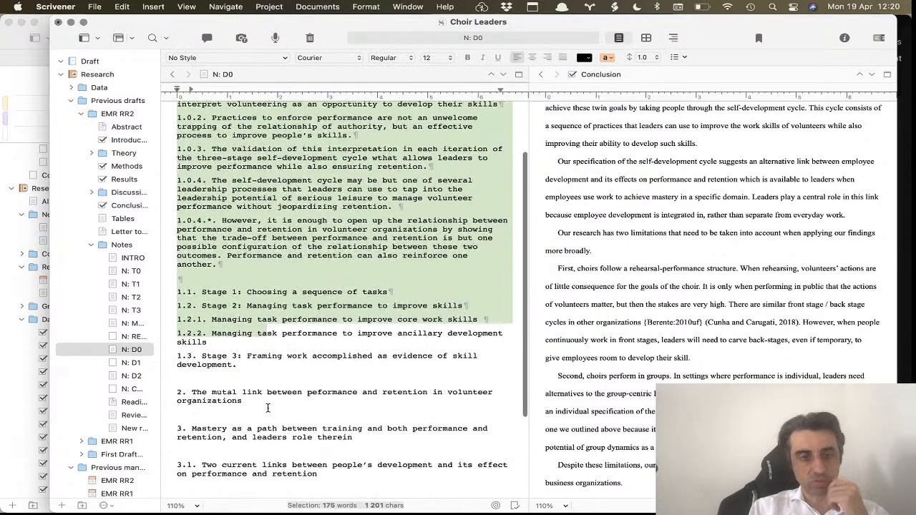
scroll(268, 408, down, 5)
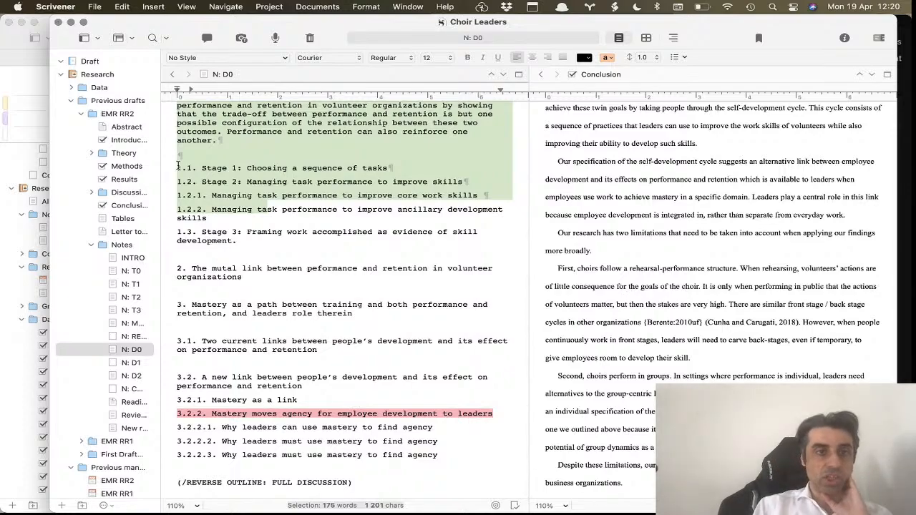
click(58, 23)
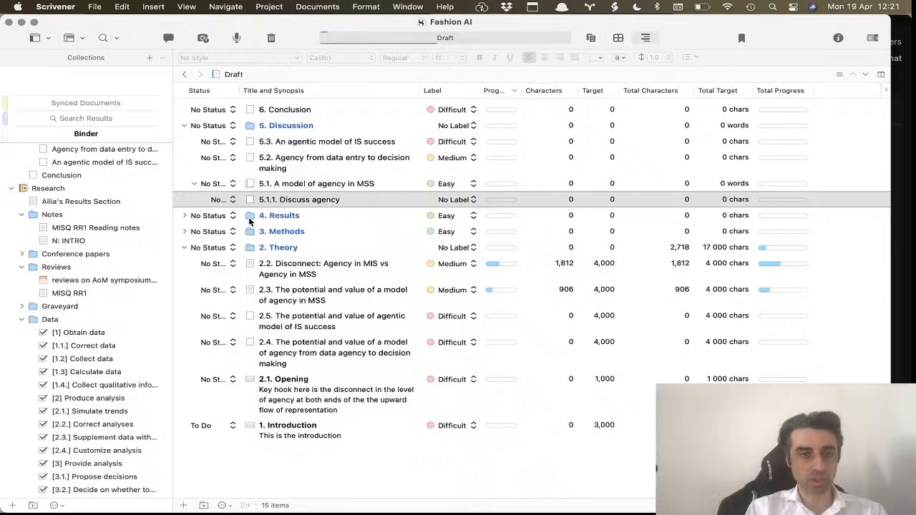
Move the "Discuss agency" document under "A model of agency in MSS" to the trash.
right_click(259, 202)
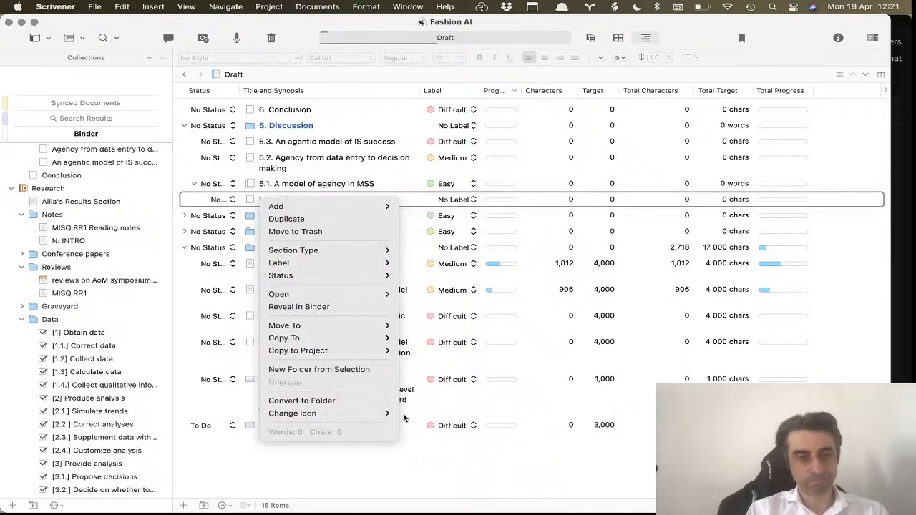
click(309, 231)
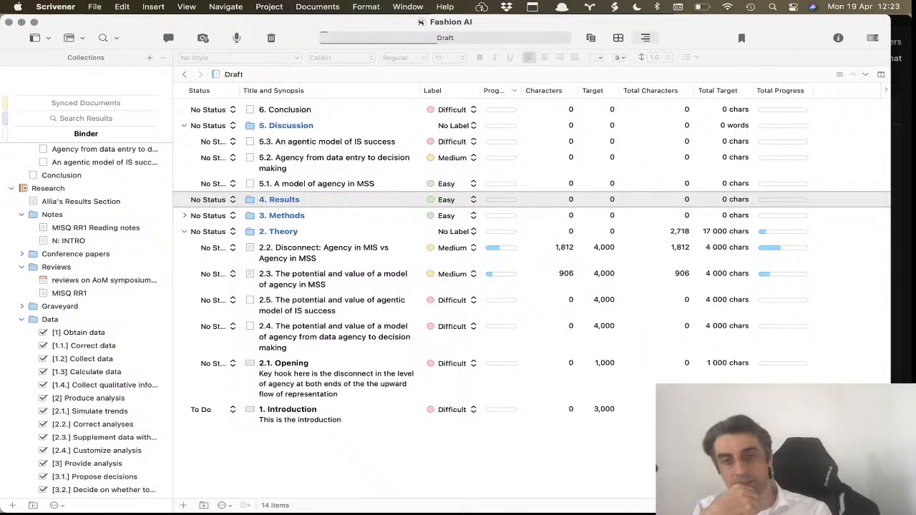
key(ctrl+Up)
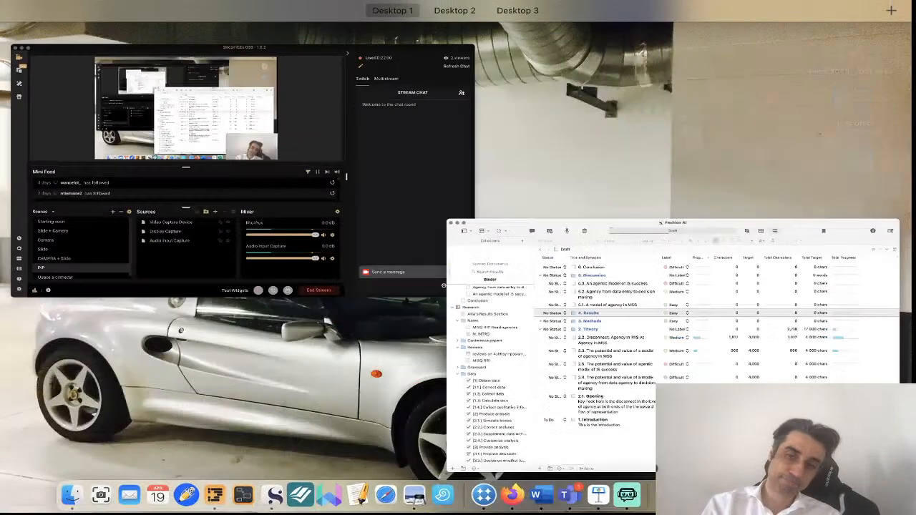